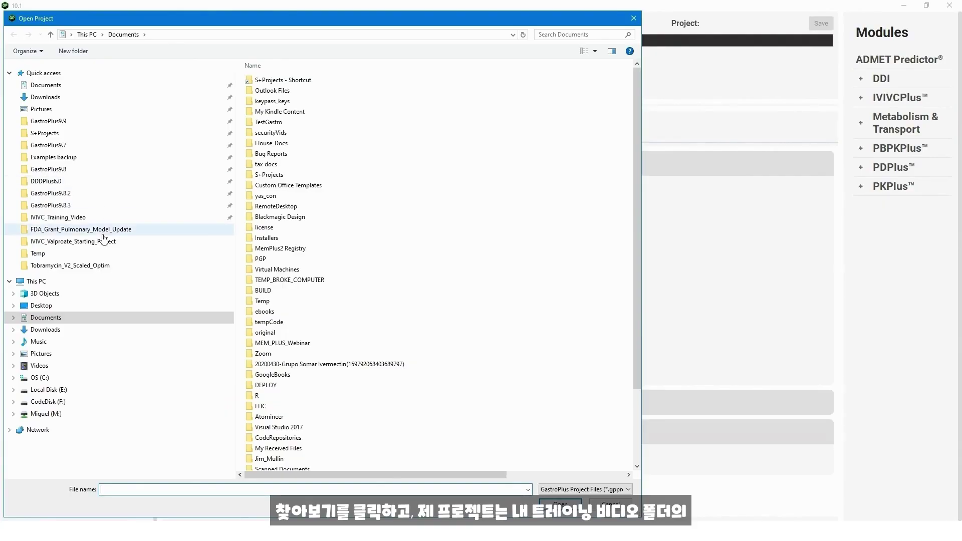
Open the project file IVIVC_Valproate.gpproject from the IVIVC_Training_Video folder
{"action": "left_click", "coordinate": [102, 223]}
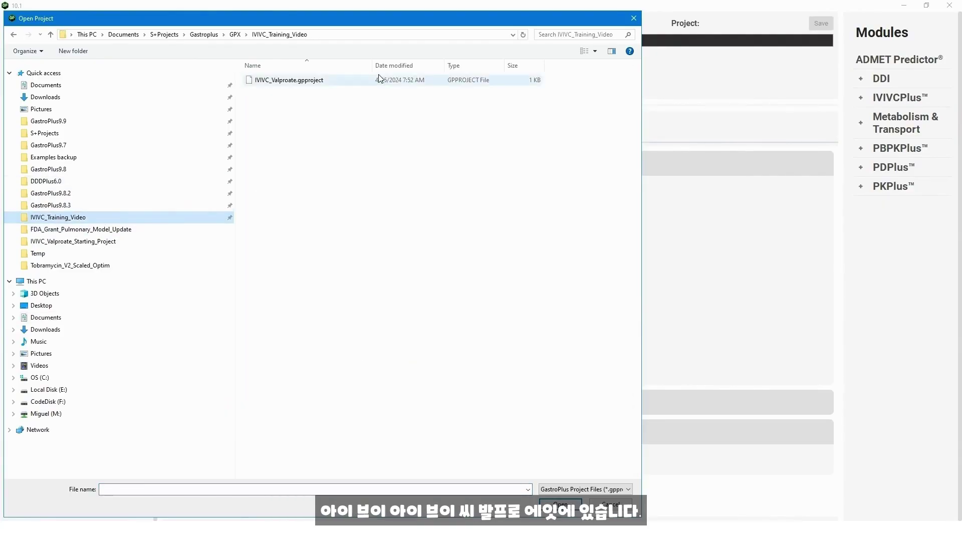
{"action": "left_click", "coordinate": [307, 84]}
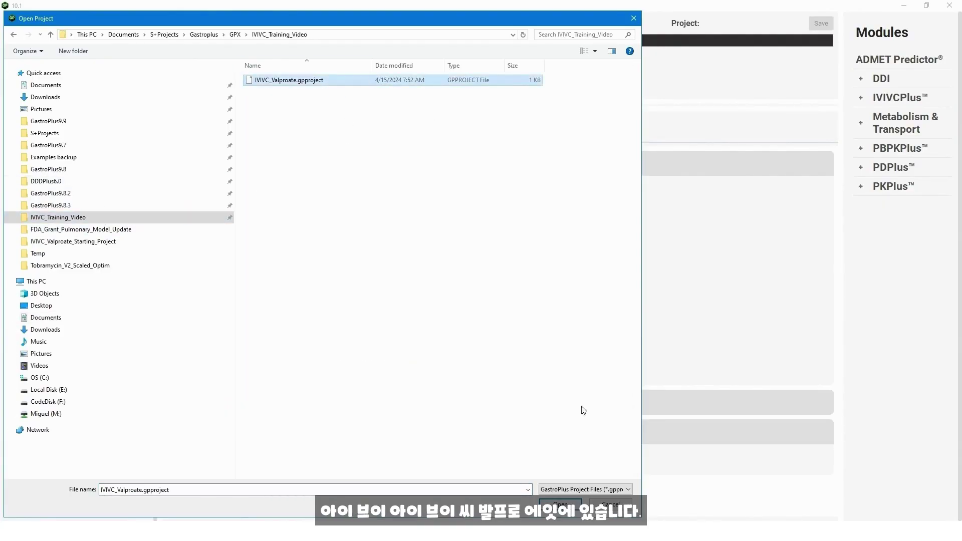
{"action": "left_click", "coordinate": [558, 503]}
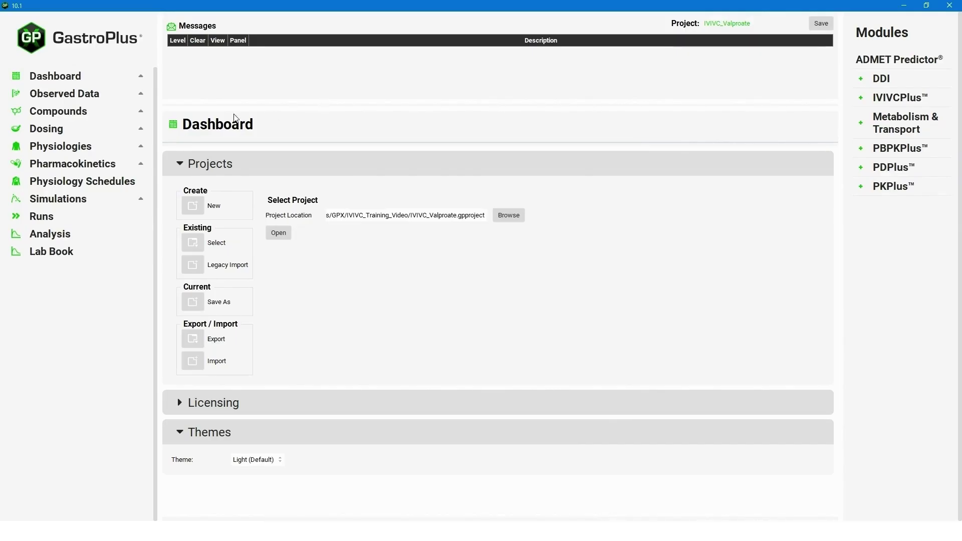
Examine the observed exposure data table and concentration plot for the group ValproicAcid CR Tablet 500mg Slow
{"action": "left_click", "coordinate": [81, 99]}
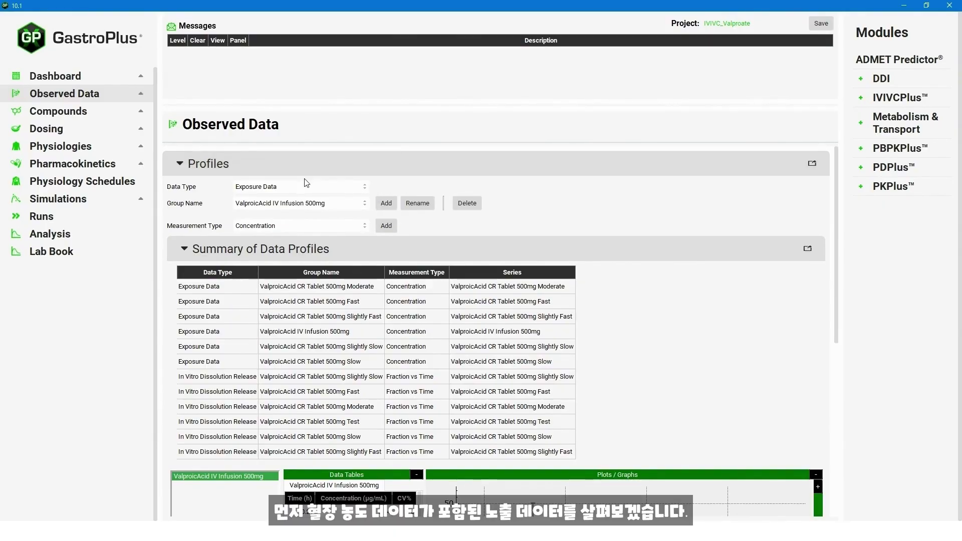
{"action": "left_click", "coordinate": [365, 204]}
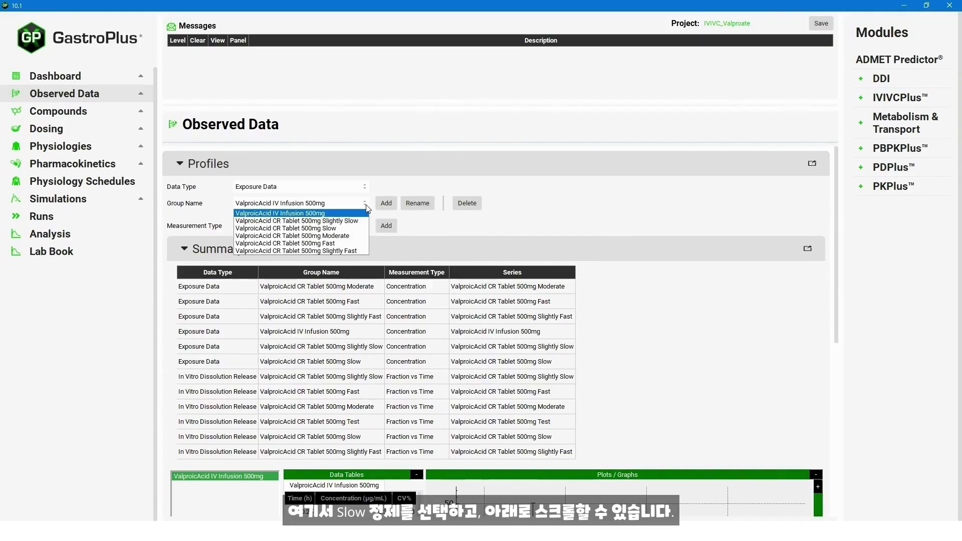
{"action": "left_click", "coordinate": [335, 230]}
{"action": "scroll", "coordinate": [835, 242], "scroll_direction": "down", "scroll_amount": 5}
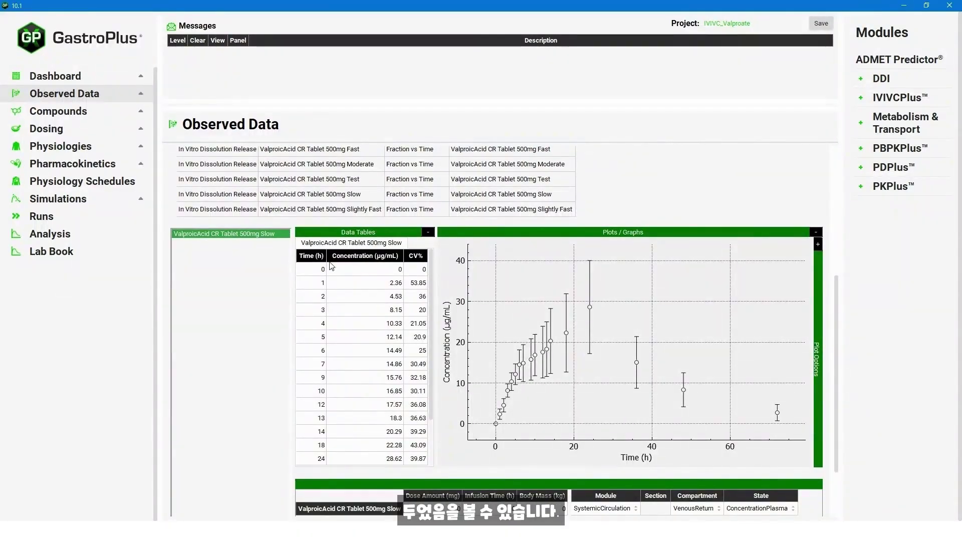
{"action": "scroll", "coordinate": [835, 356], "scroll_direction": "up", "scroll_amount": 5}
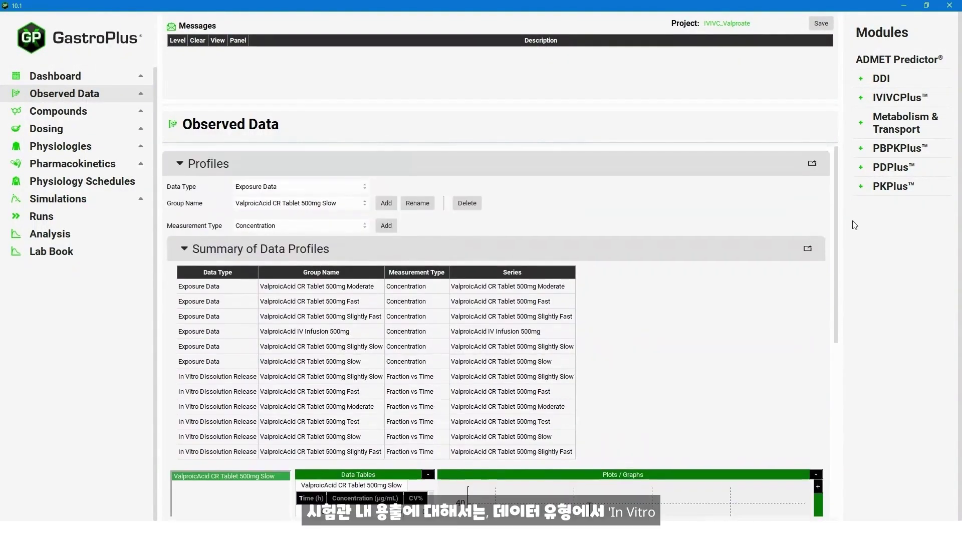
Examine the In Vitro Dissolution Release data of ValproicAcid CR Tablet 500mg Slow, including its Weibull distribution settings
{"action": "left_click", "coordinate": [337, 190]}
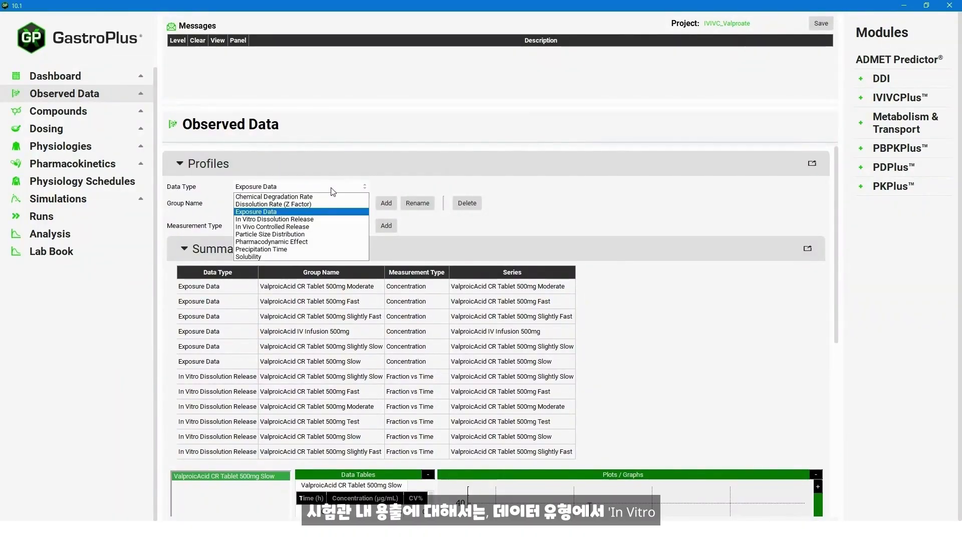
{"action": "left_click", "coordinate": [309, 220]}
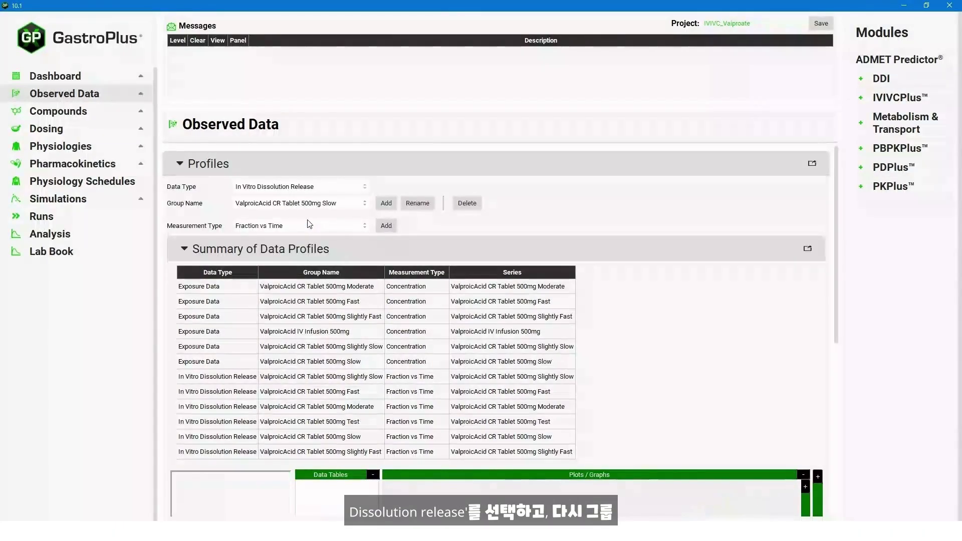
{"action": "left_click", "coordinate": [318, 204]}
{"action": "left_click", "coordinate": [315, 221]}
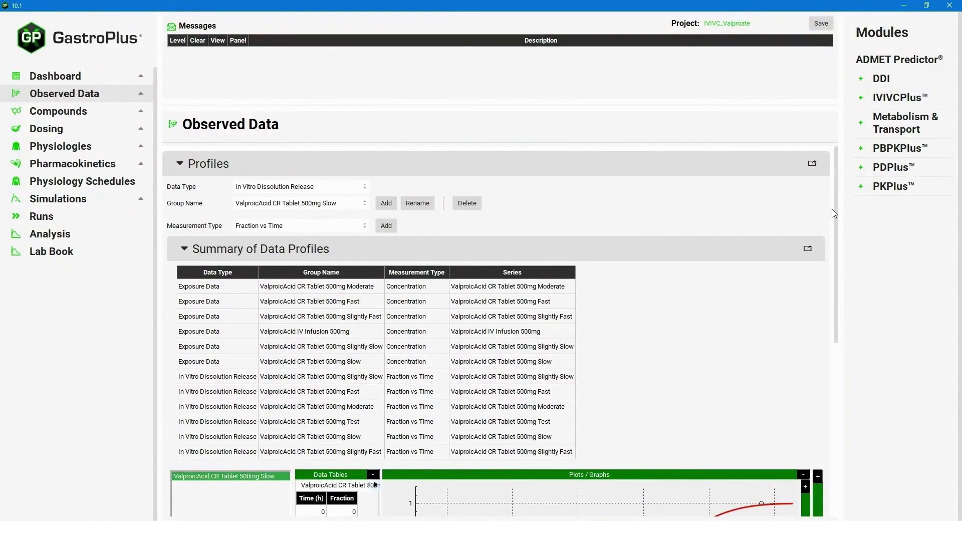
{"action": "left_click_drag", "start_coordinate": [835, 206], "coordinate": [834, 318]}
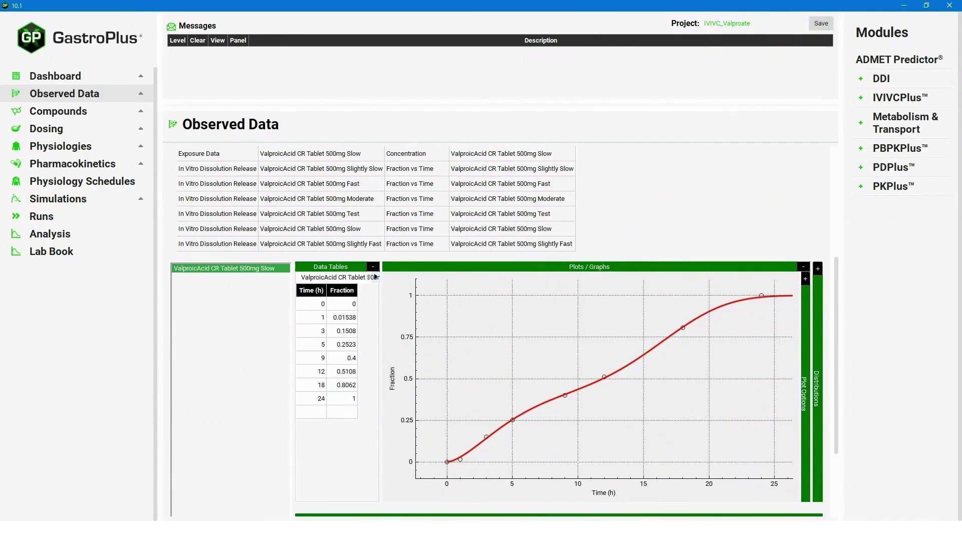
{"action": "left_click", "coordinate": [817, 270]}
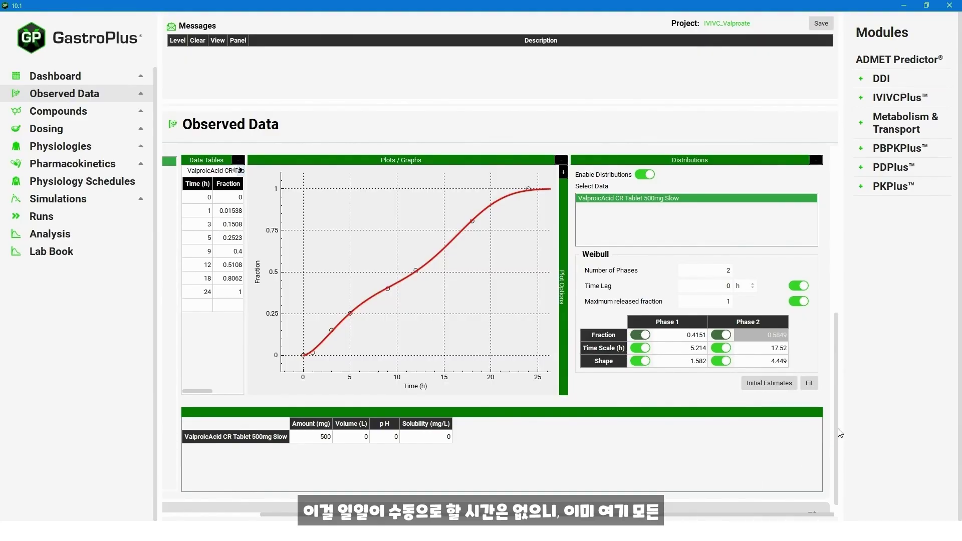
{"action": "scroll", "coordinate": [841, 432], "scroll_direction": "up", "scroll_amount": 2}
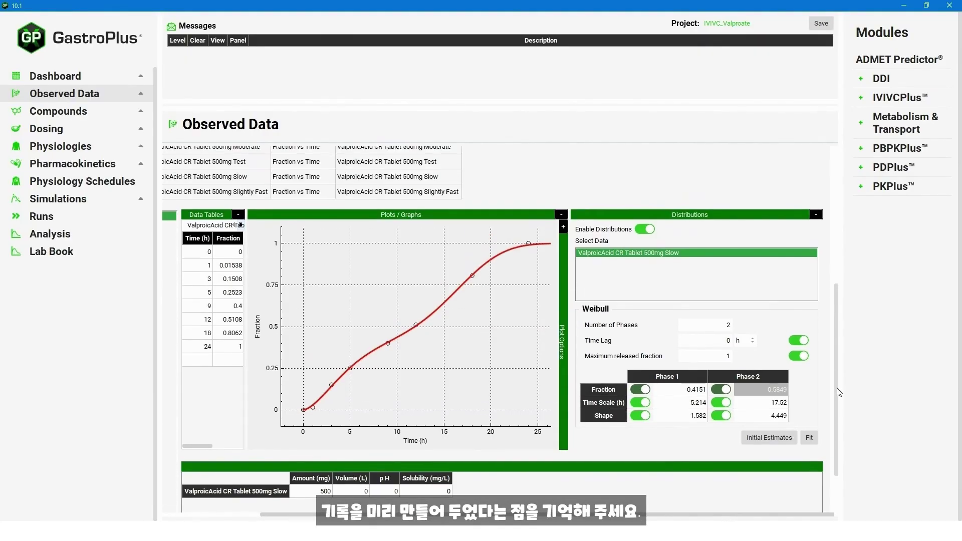
{"action": "scroll", "coordinate": [840, 393], "scroll_direction": "up", "scroll_amount": 10}
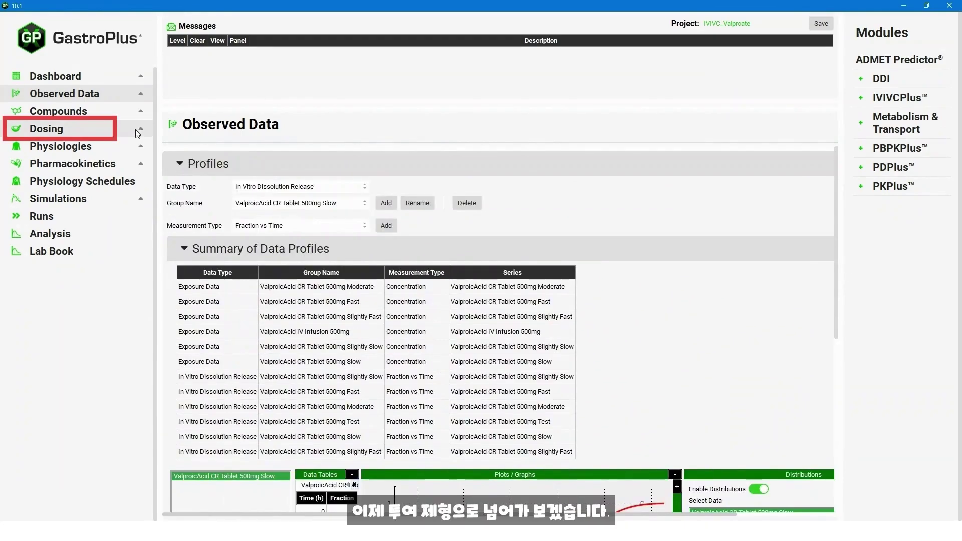
Review the list of available dosing formulations, keeping CR Tablet 500mg Fast selected
{"action": "left_click", "coordinate": [82, 112]}
{"action": "left_click", "coordinate": [64, 130]}
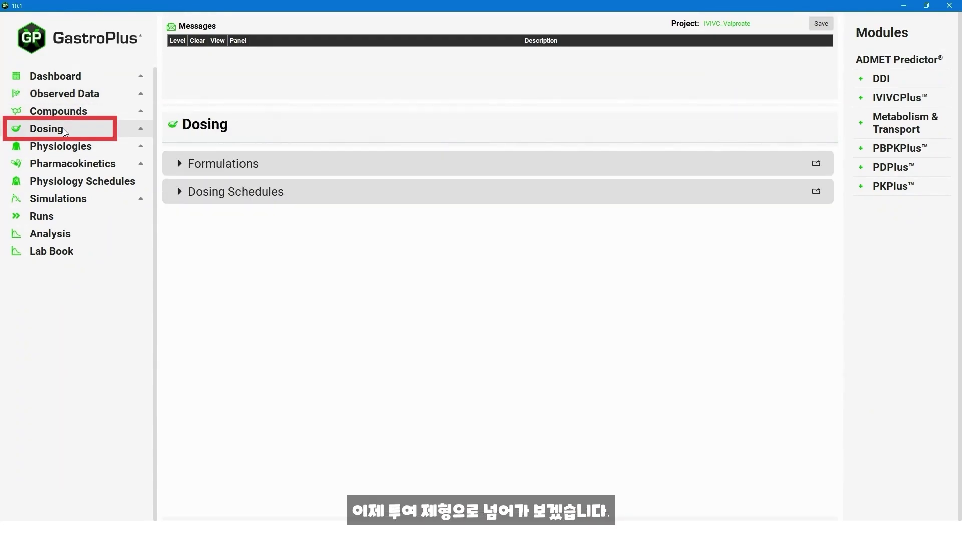
{"action": "left_click", "coordinate": [180, 164]}
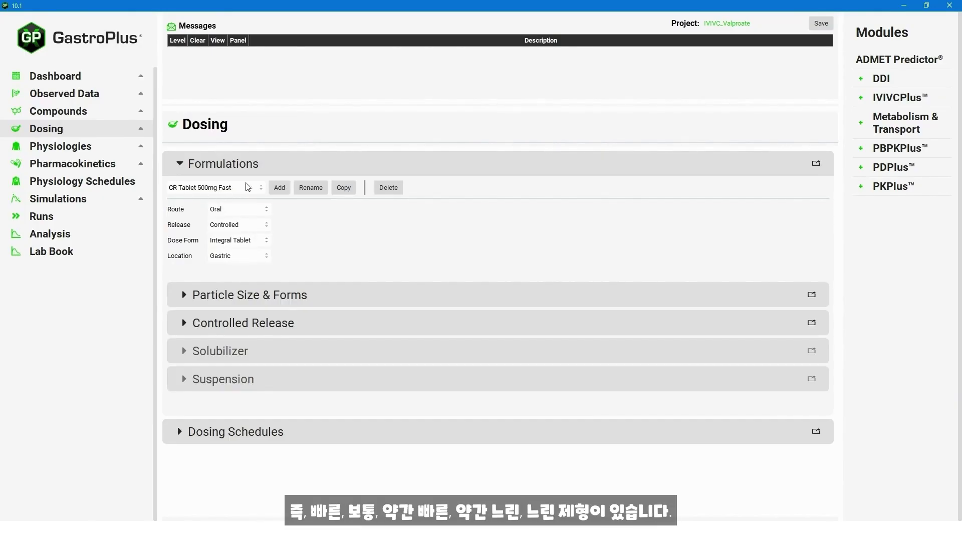
{"action": "left_click", "coordinate": [228, 192]}
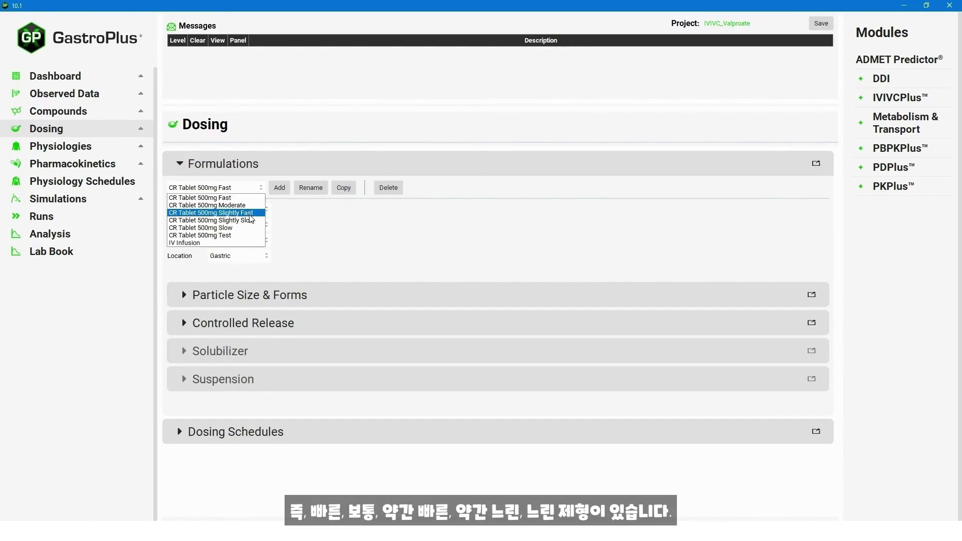
{"action": "left_click", "coordinate": [440, 230]}
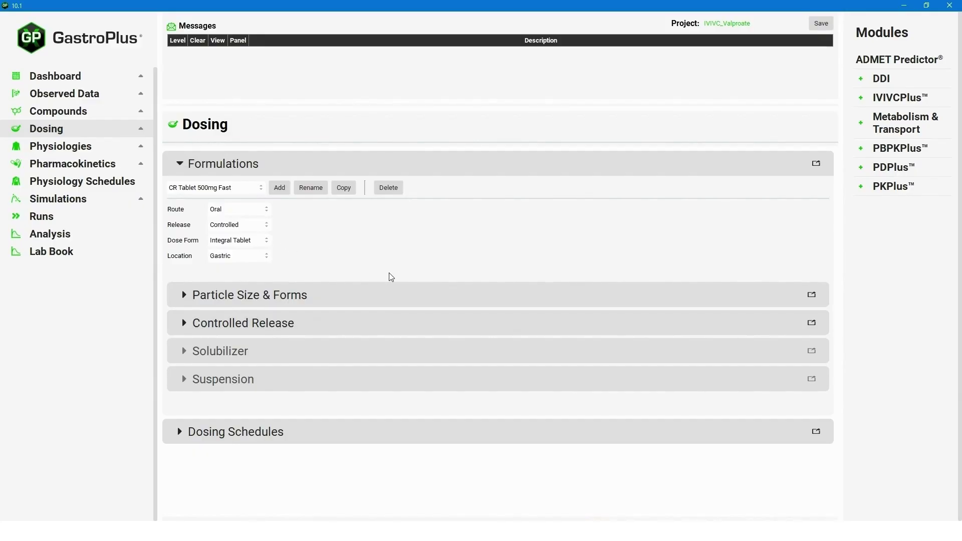
Check the Controlled Release settings and release profile group of the CR Tablet 500mg Fast formulation
{"action": "left_click", "coordinate": [185, 323]}
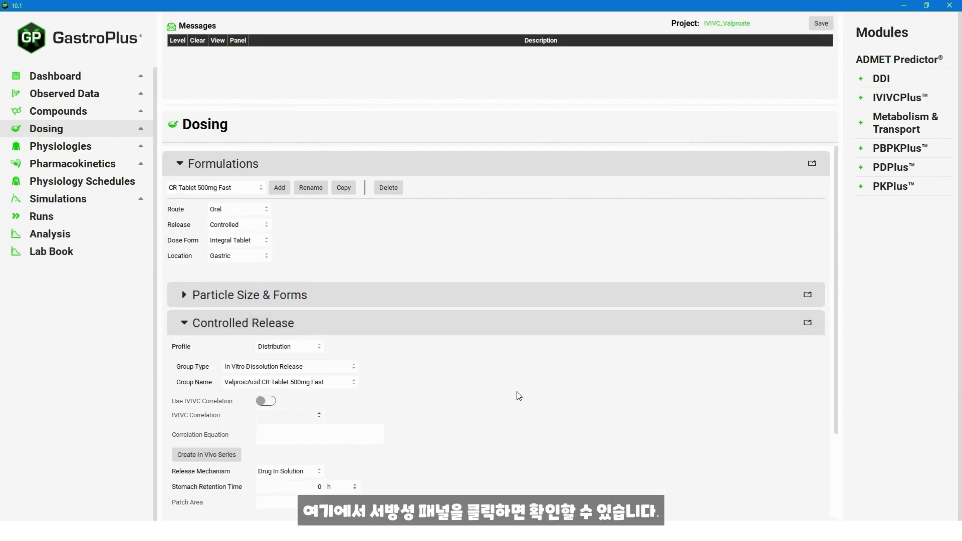
{"action": "scroll", "coordinate": [520, 395], "scroll_direction": "down", "scroll_amount": 1}
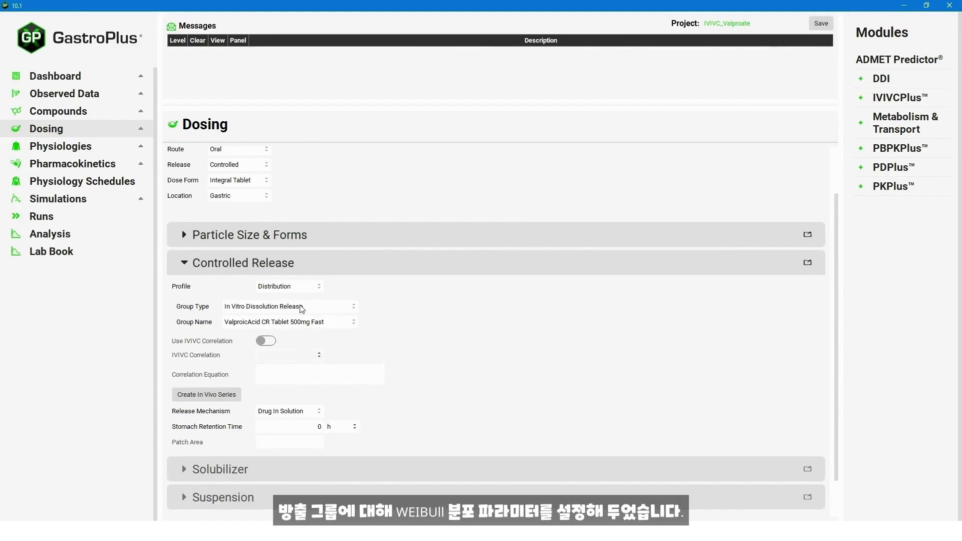
{"action": "left_click", "coordinate": [326, 327]}
{"action": "left_click", "coordinate": [449, 331]}
{"action": "scroll", "coordinate": [349, 287], "scroll_direction": "up", "scroll_amount": 2}
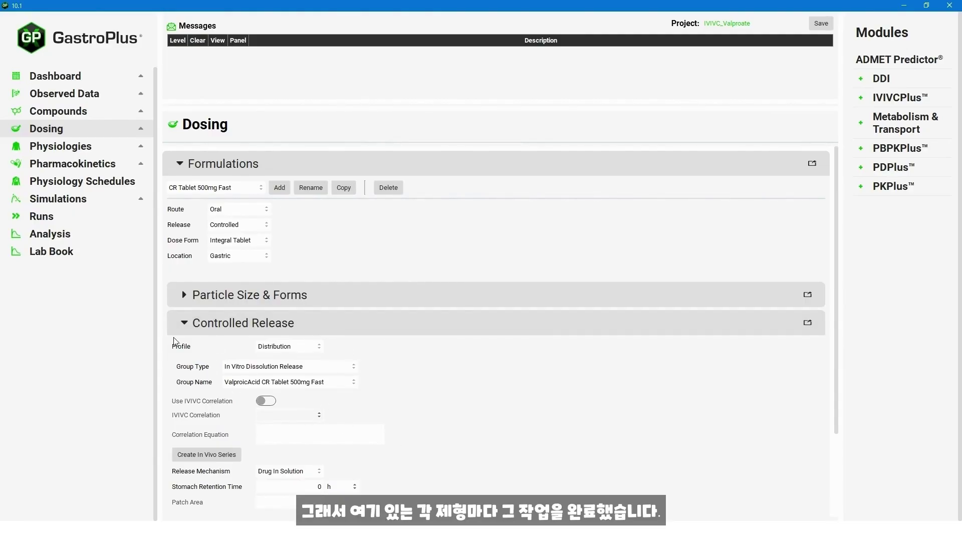
{"action": "left_click", "coordinate": [182, 326]}
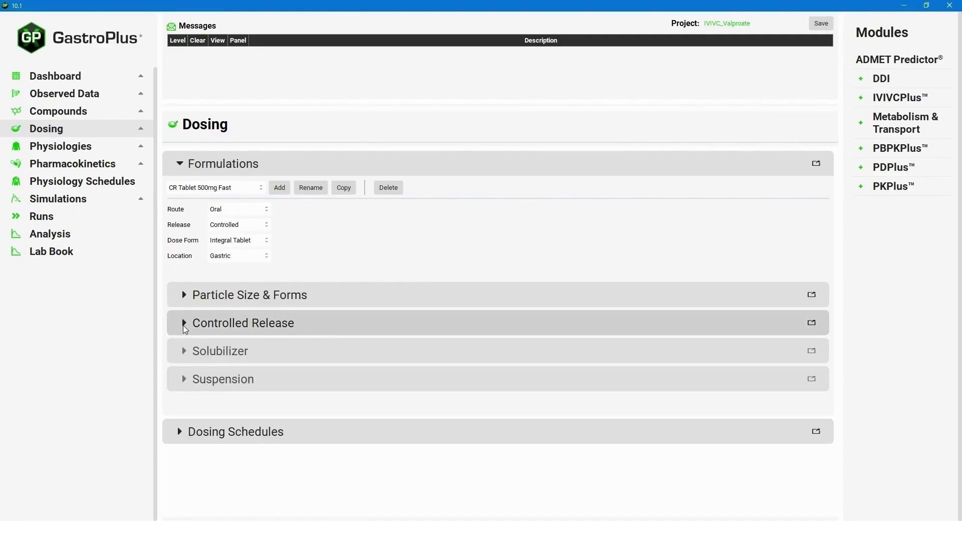
Review the physiology characteristics and the compartmental pharmacokinetic model for ValproicAcid
{"action": "left_click", "coordinate": [79, 146]}
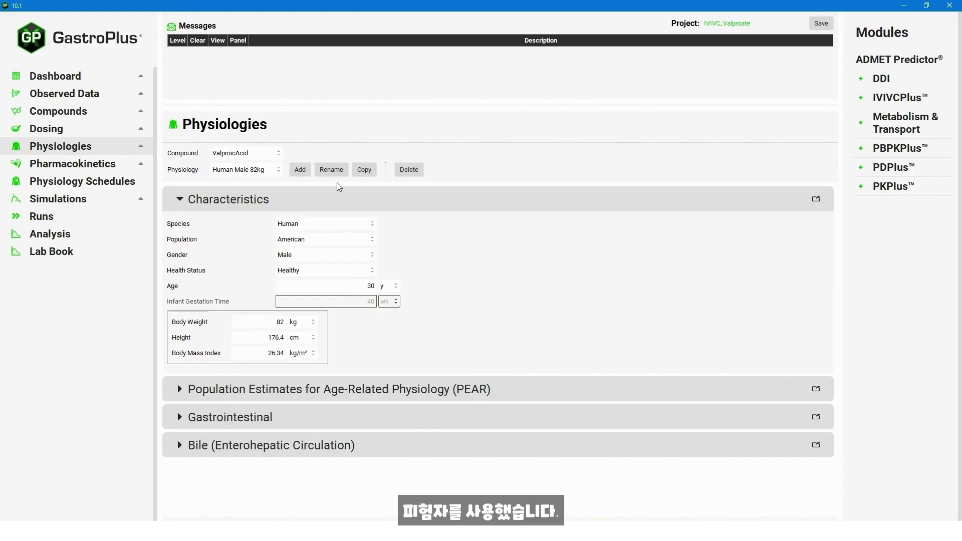
{"action": "left_click", "coordinate": [121, 166]}
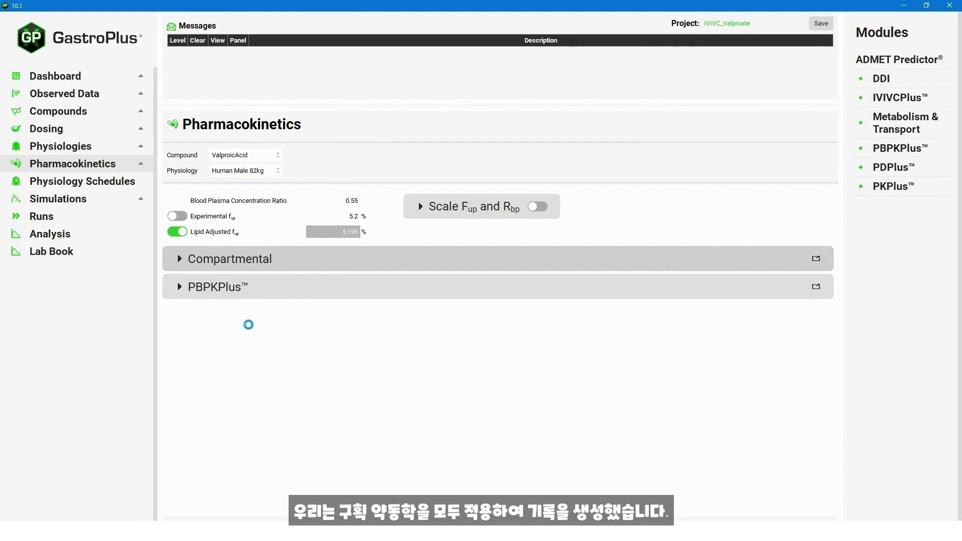
{"action": "left_click", "coordinate": [274, 256]}
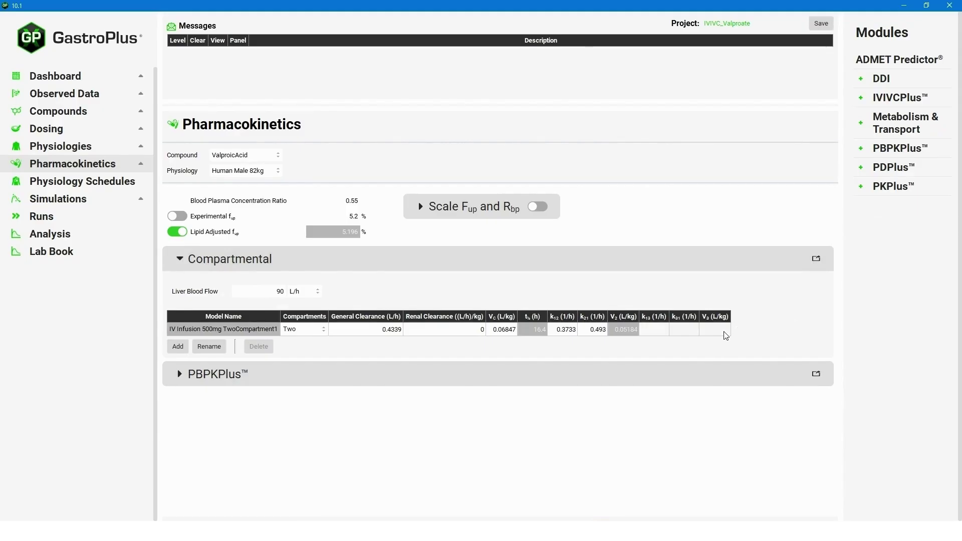
Examine the PBPKPlus tissue diagram with its compound and physiology parameters for ValproicAcid
{"action": "left_click", "coordinate": [182, 375]}
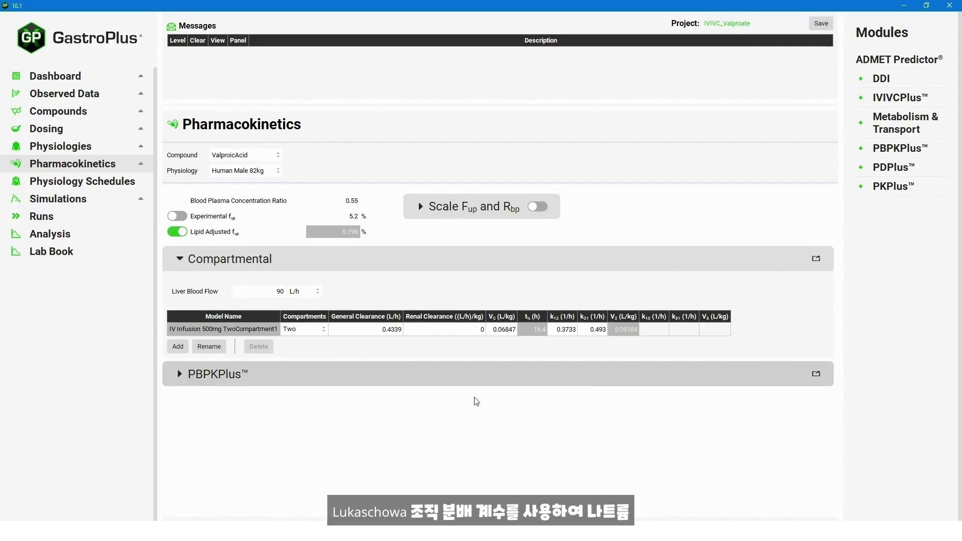
{"action": "scroll", "coordinate": [535, 428], "scroll_direction": "down", "scroll_amount": 2}
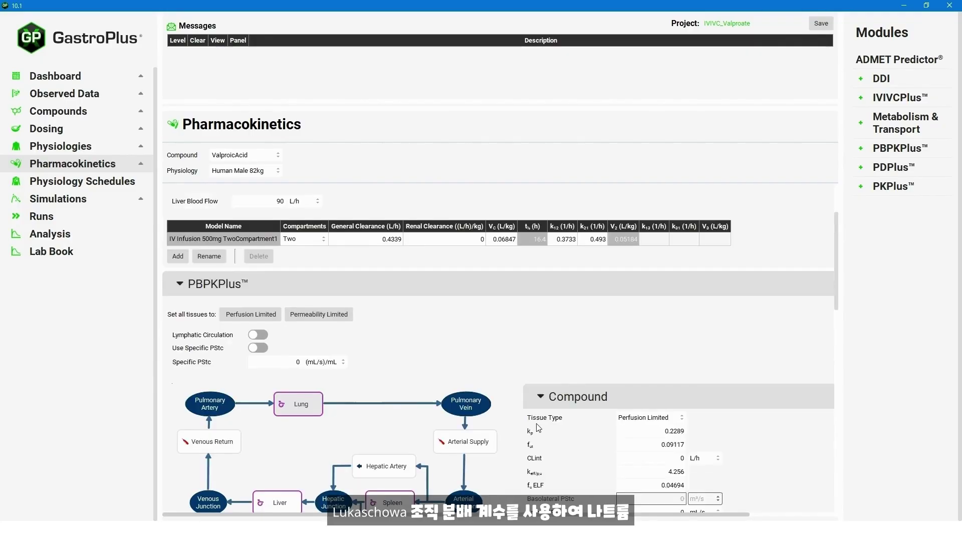
{"action": "scroll", "coordinate": [447, 352], "scroll_direction": "down", "scroll_amount": 2}
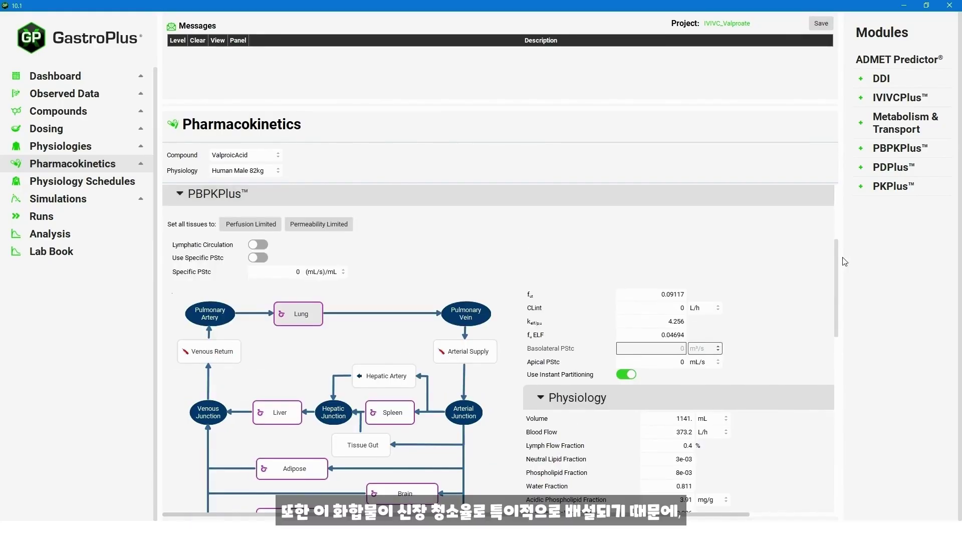
{"action": "left_click_drag", "start_coordinate": [838, 265], "coordinate": [834, 292]}
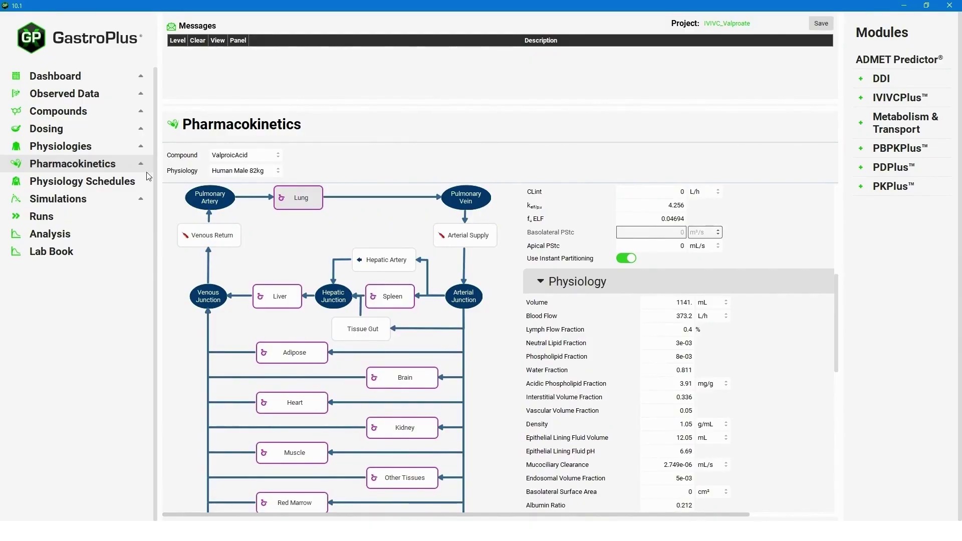
Select the CR Tablet 500mg Slow simulation from the existing simulations and run it
{"action": "left_click", "coordinate": [85, 201]}
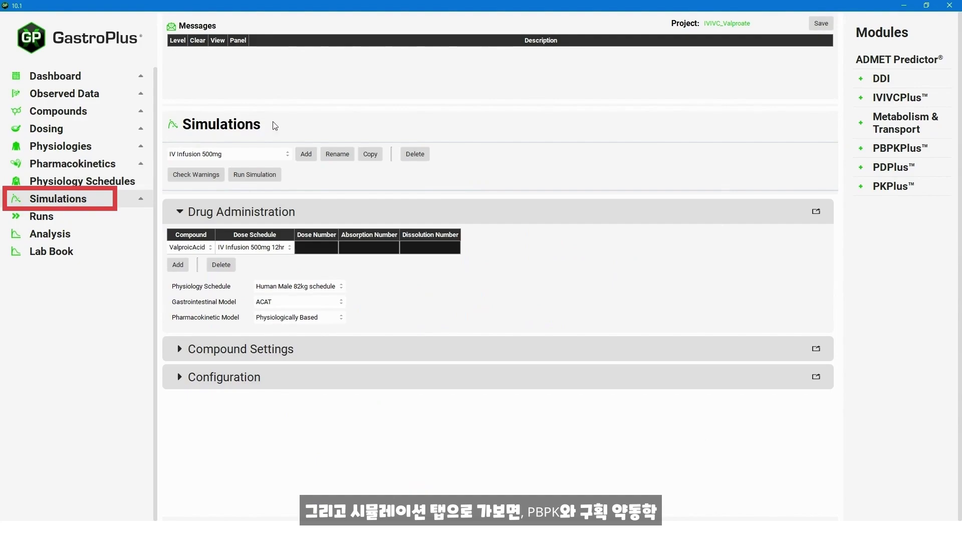
{"action": "left_click", "coordinate": [287, 154]}
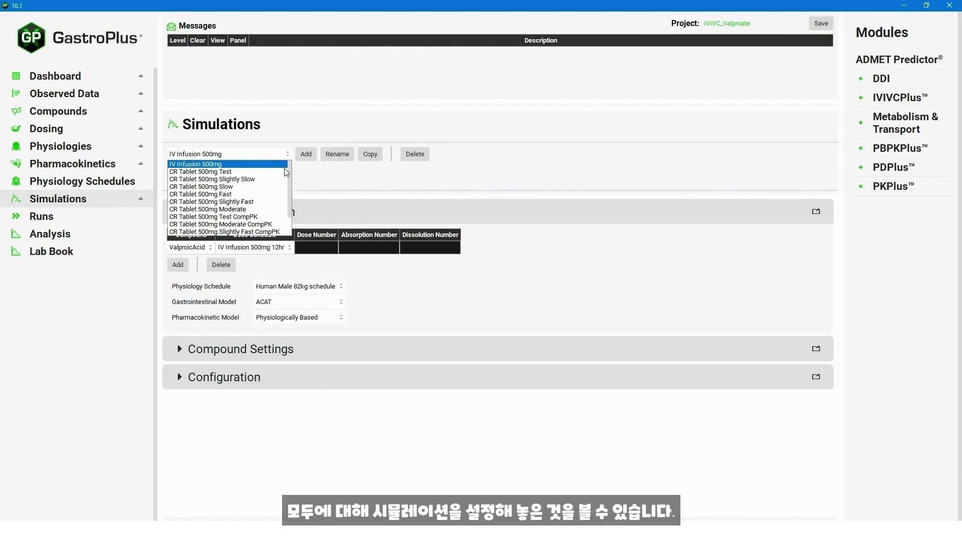
{"action": "left_click_drag", "start_coordinate": [289, 173], "coordinate": [290, 197]}
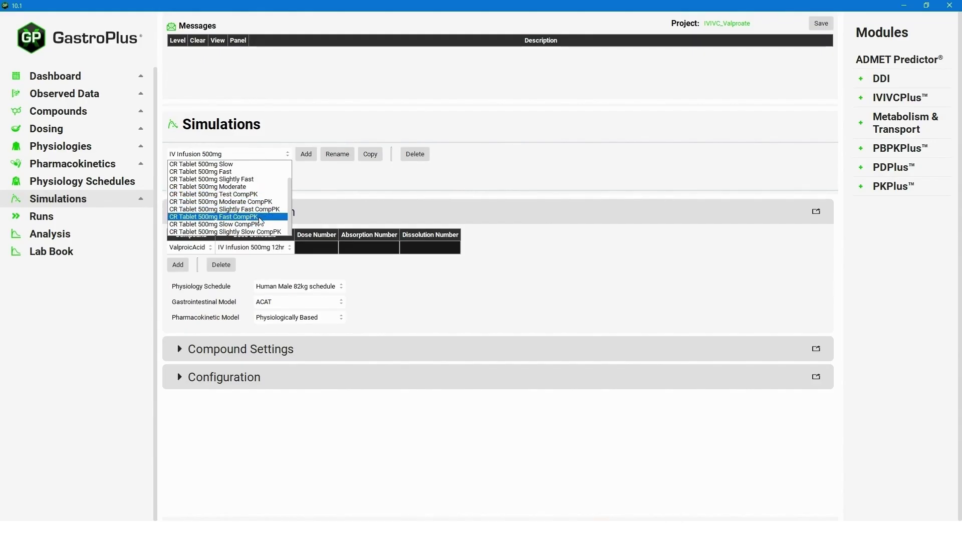
{"action": "scroll", "coordinate": [292, 221], "scroll_direction": "up", "scroll_amount": 1}
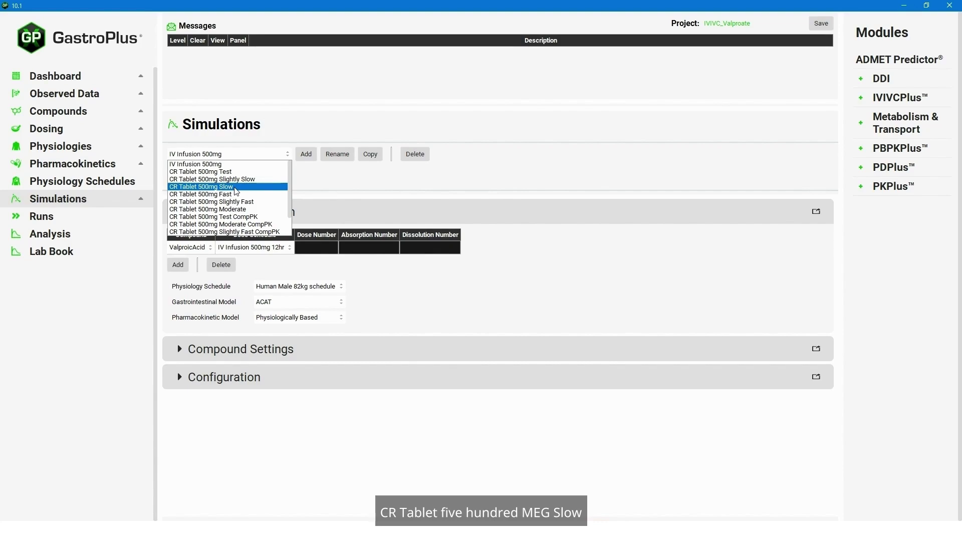
{"action": "left_click", "coordinate": [237, 187]}
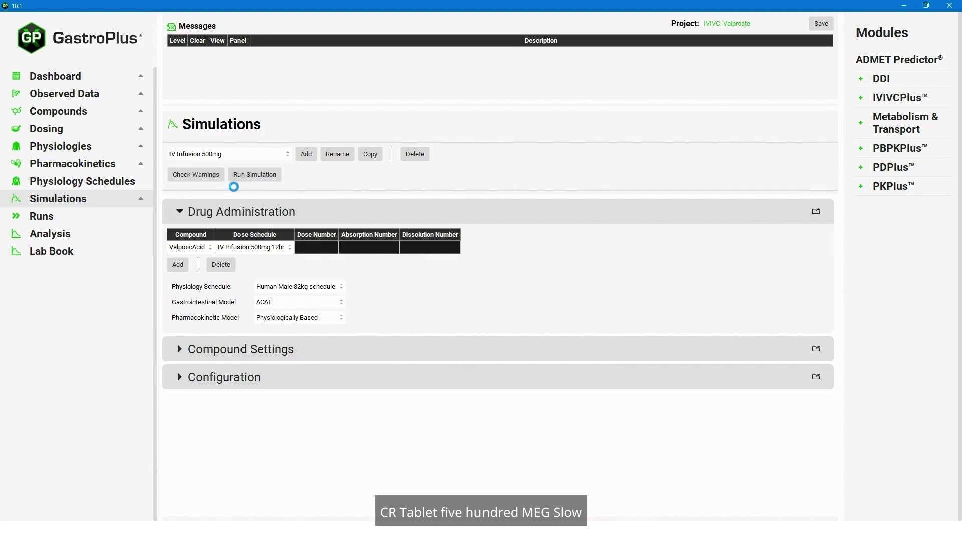
{"action": "left_click", "coordinate": [271, 176]}
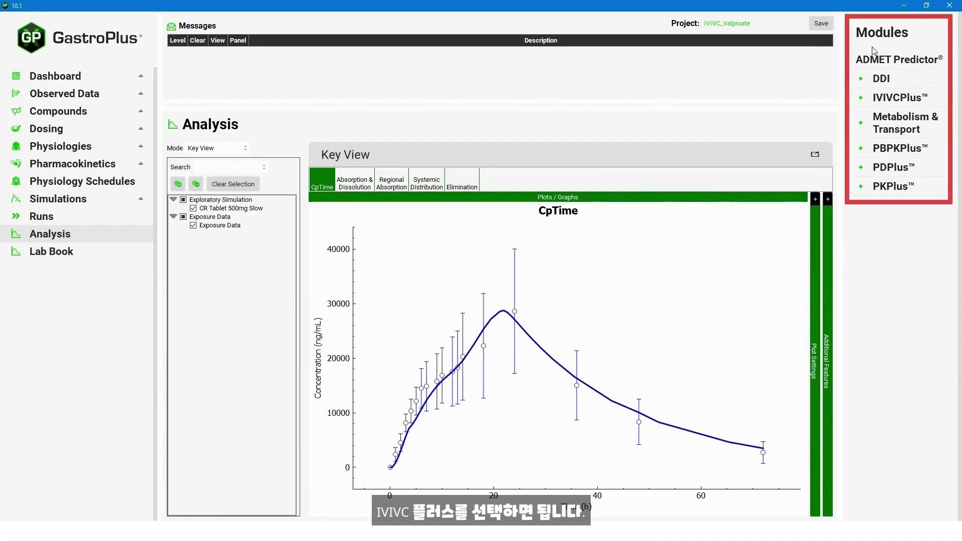
Open the IVIVCPlus module and add a subject named "average subject"
{"action": "left_click", "coordinate": [912, 106]}
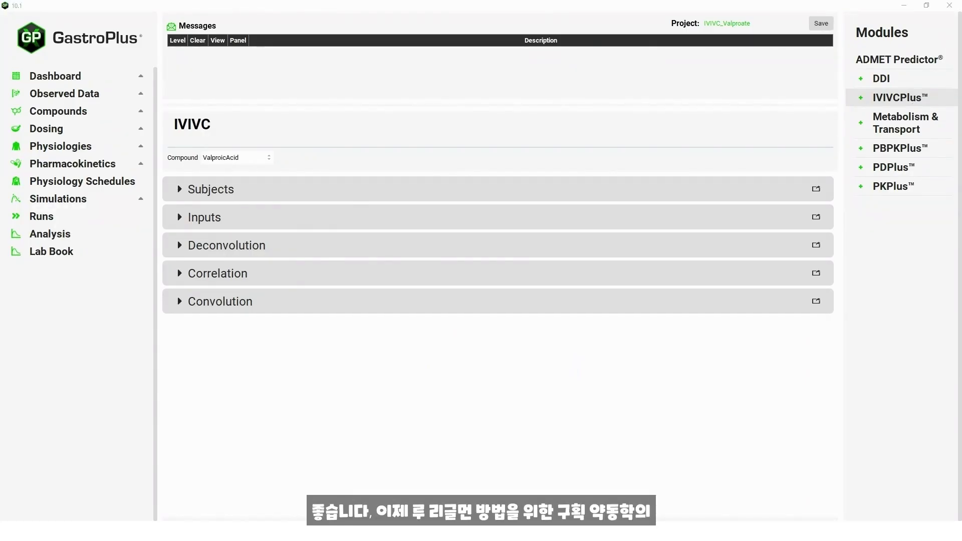
{"action": "left_click", "coordinate": [183, 190]}
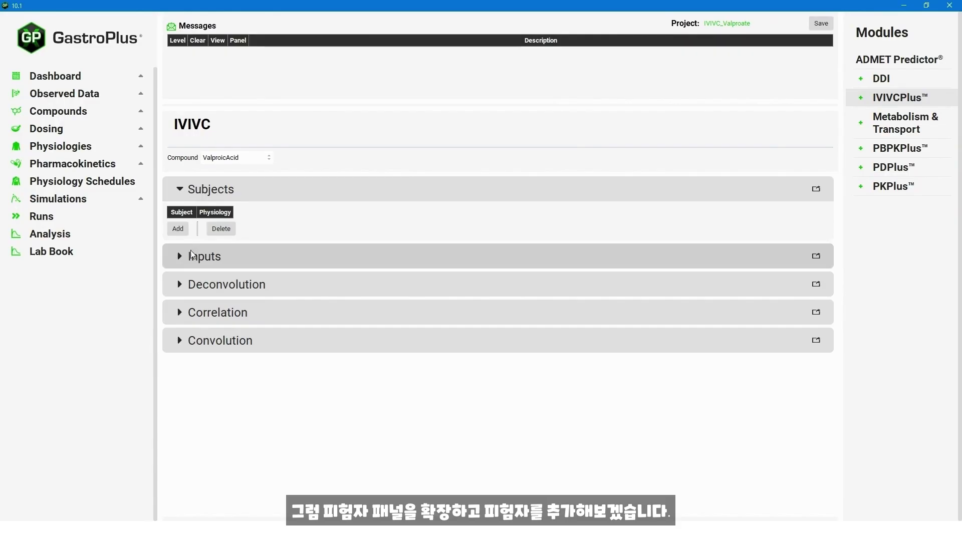
{"action": "left_click", "coordinate": [179, 230]}
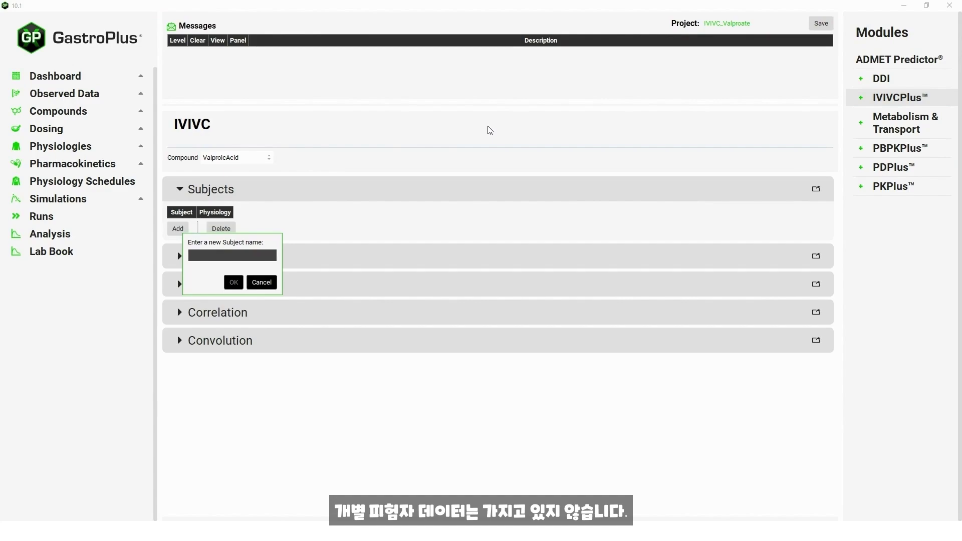
{"action": "type", "text": "avera"}
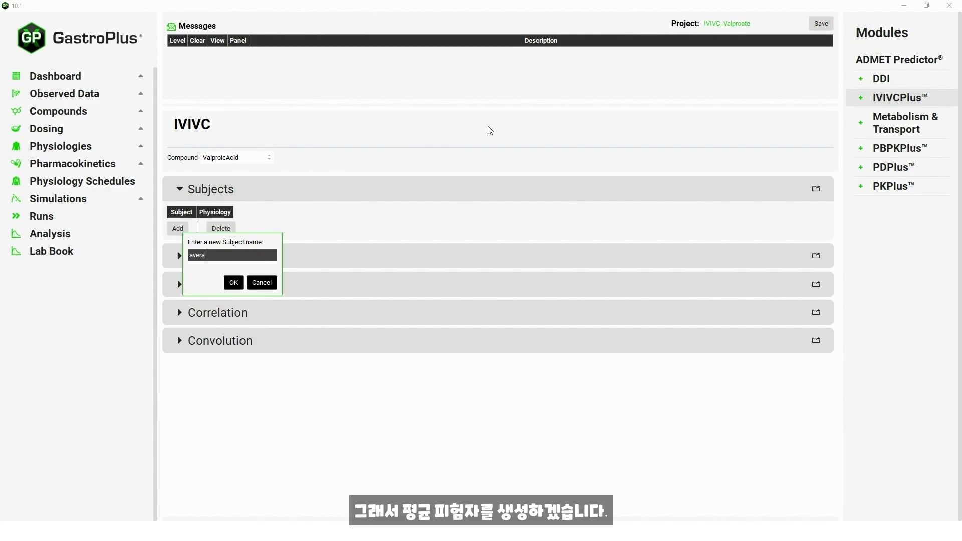
{"action": "type", "text": "ge subject"}
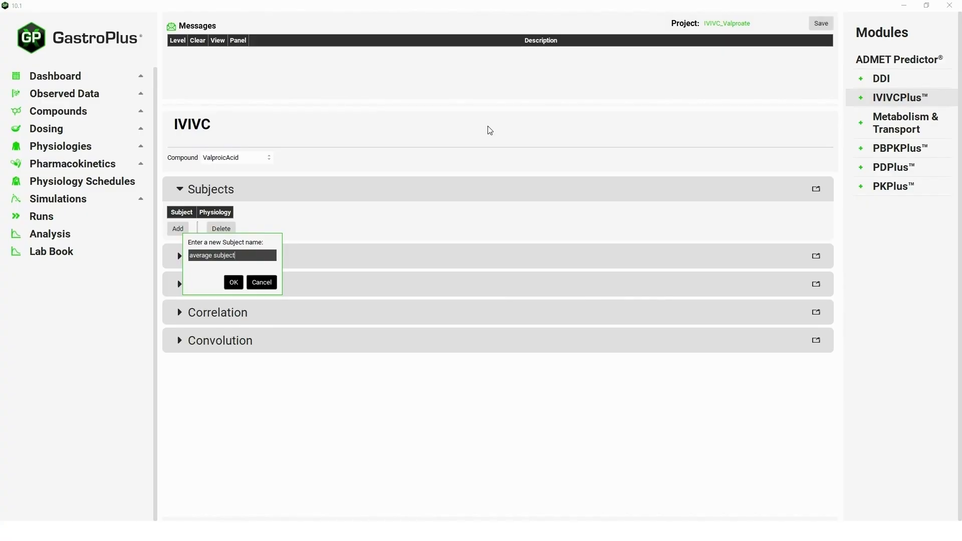
{"action": "left_click", "coordinate": [234, 282]}
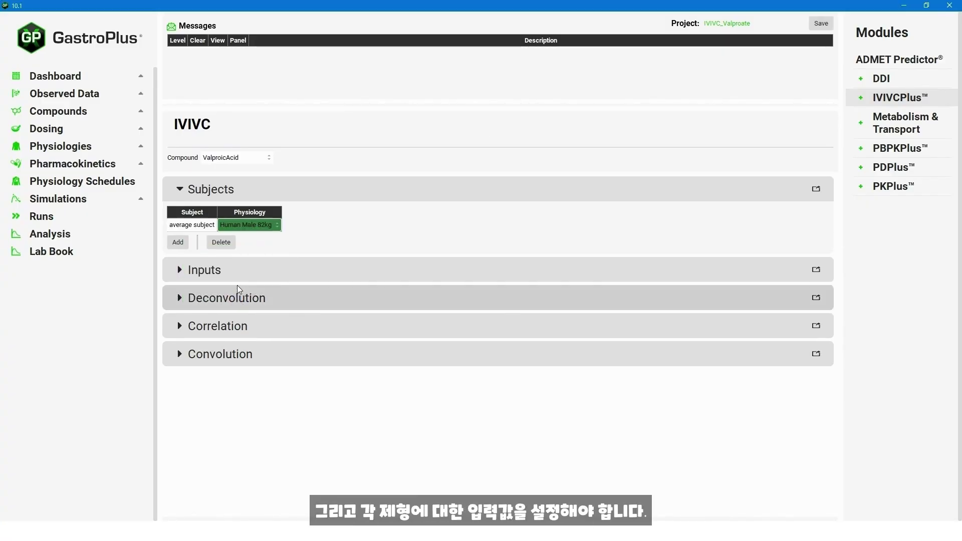
Add a new IVIVC input named "Slow"
{"action": "left_click", "coordinate": [180, 271]}
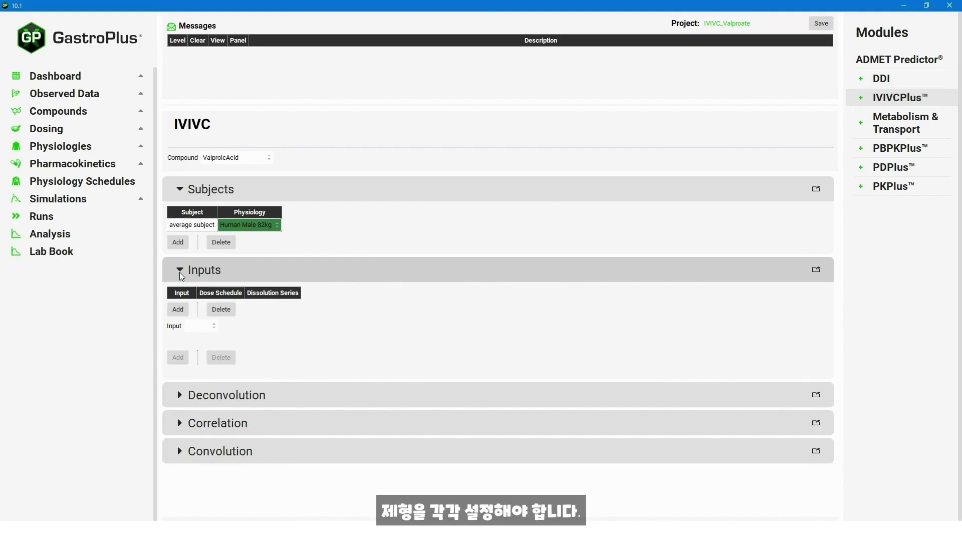
{"action": "left_click", "coordinate": [185, 312]}
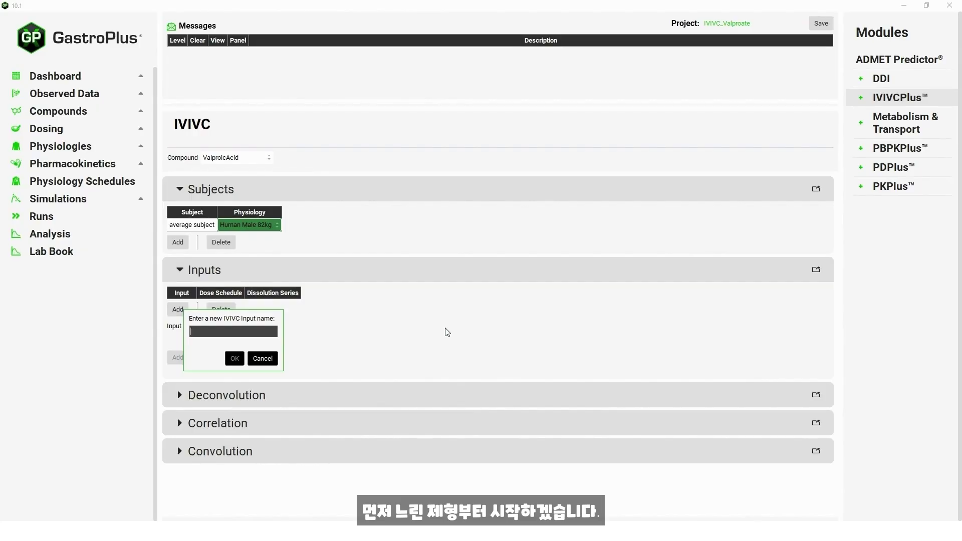
{"action": "type", "text": "Slow"}
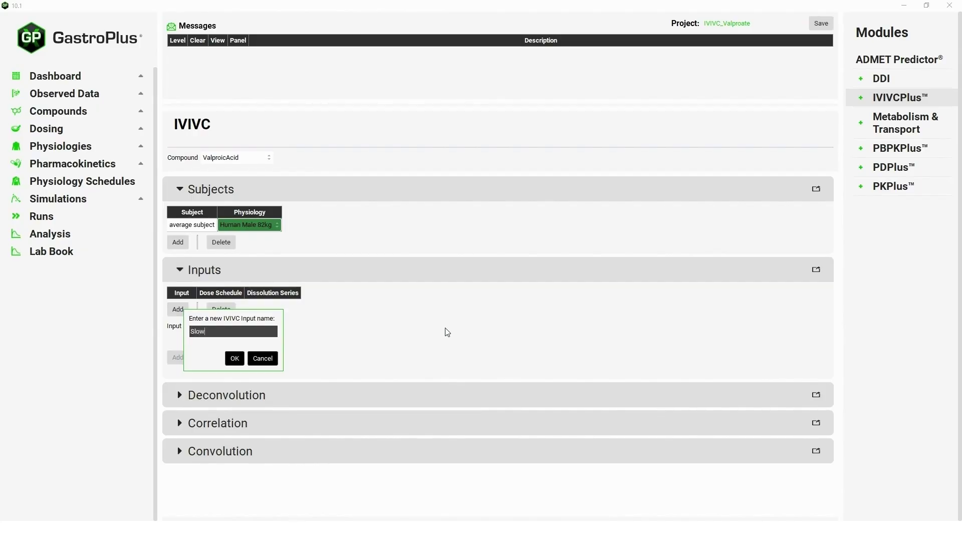
{"action": "left_click", "coordinate": [234, 359]}
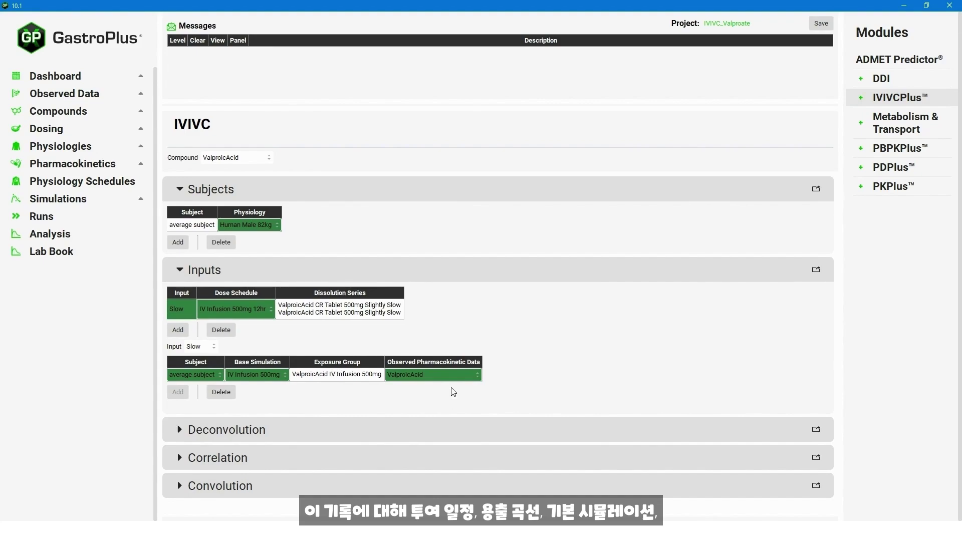
Set the Slow input's dose schedule to CR Tablet 500mg Slow and its dissolution group to ValproicAcid CR Tablet 500mg Slow
{"action": "left_click", "coordinate": [269, 312]}
{"action": "left_click", "coordinate": [269, 312]}
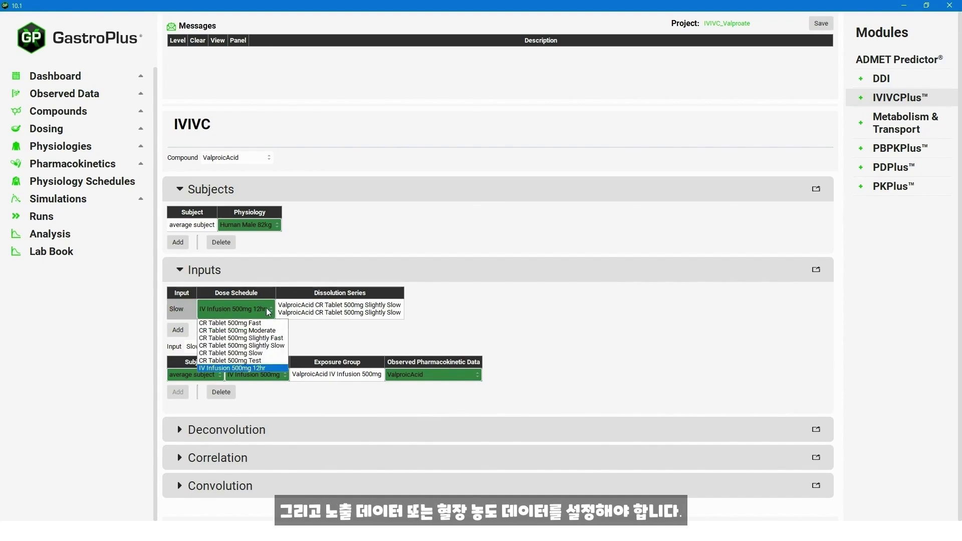
{"action": "left_click", "coordinate": [266, 354]}
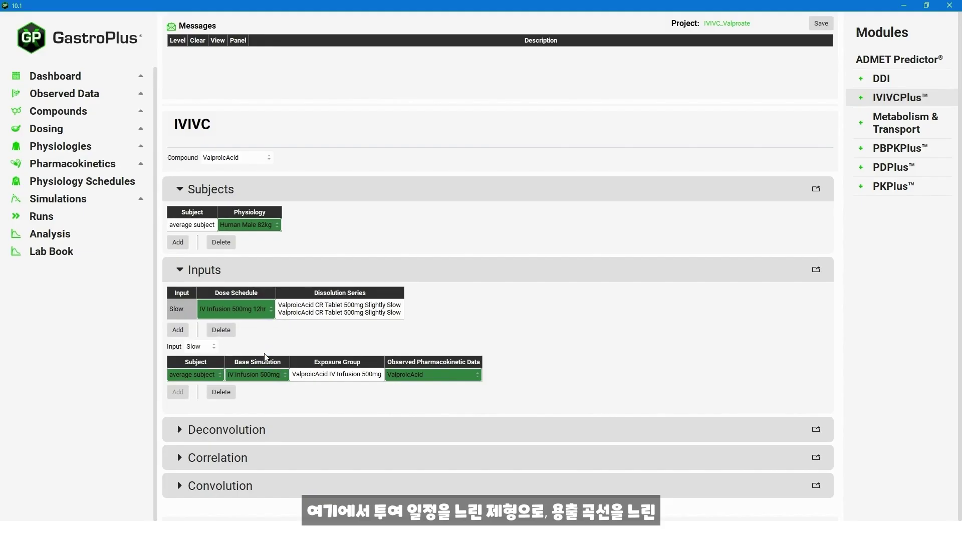
{"action": "left_click", "coordinate": [338, 315]}
{"action": "left_click", "coordinate": [391, 325]}
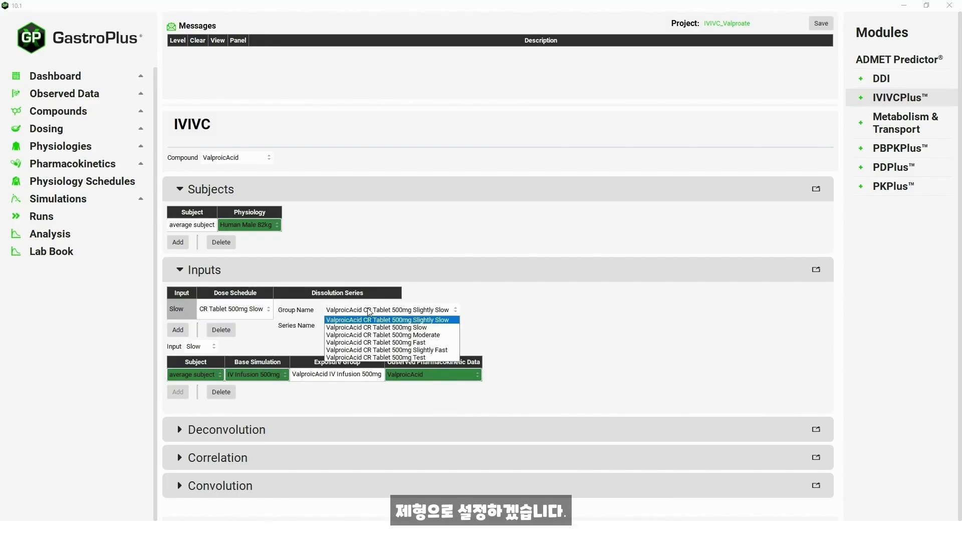
{"action": "left_click", "coordinate": [415, 328]}
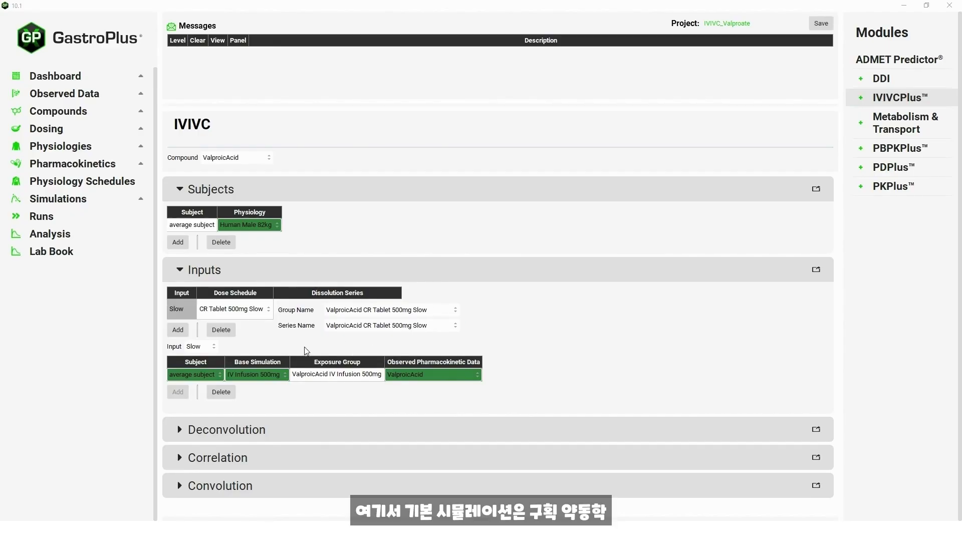
Assign the average subject's Slow input the base simulation CR Tablet 500mg Slow CompPK and exposure group ValproicAcid CR Tablet 500mg Slow
{"action": "left_click", "coordinate": [282, 376]}
{"action": "left_click", "coordinate": [282, 376]}
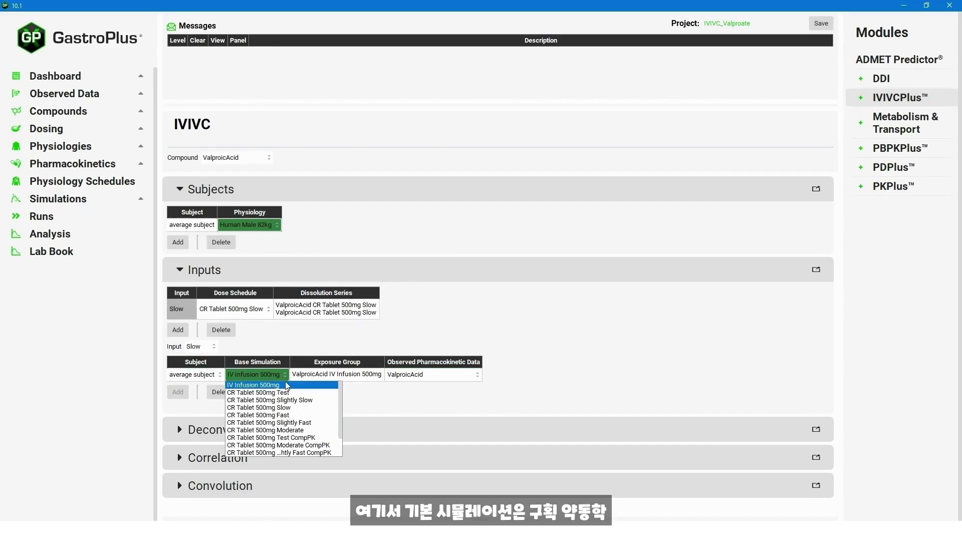
{"action": "left_click_drag", "start_coordinate": [340, 417], "coordinate": [341, 440]}
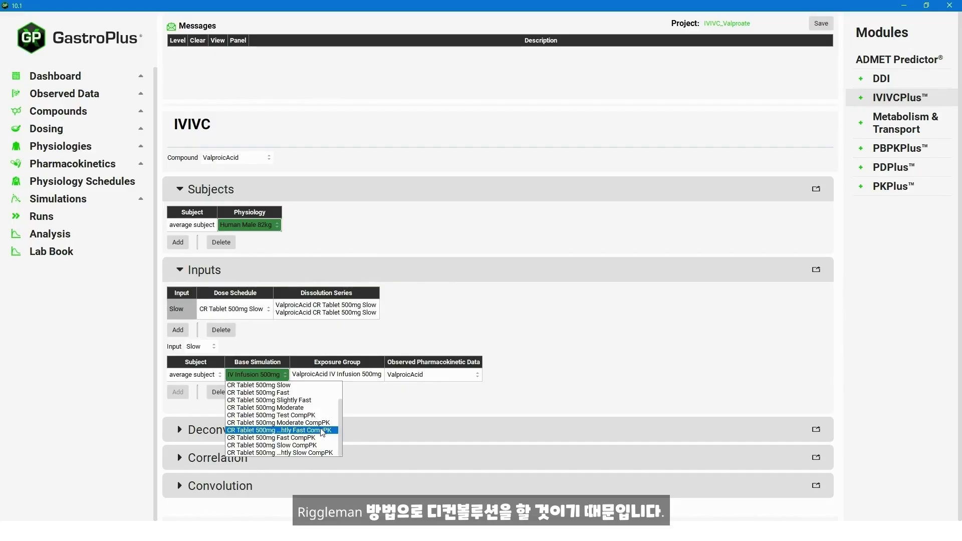
{"action": "left_click", "coordinate": [316, 446]}
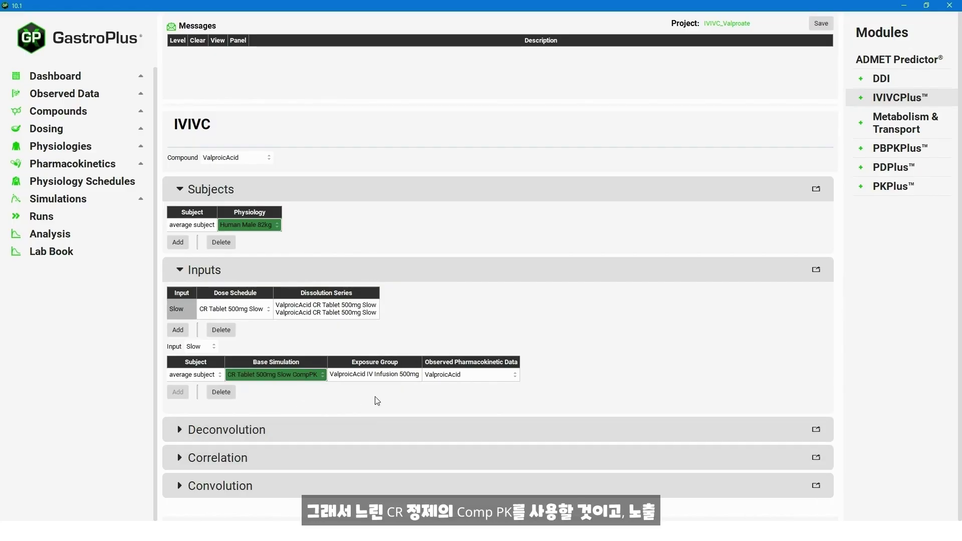
{"action": "left_click", "coordinate": [404, 382]}
{"action": "left_click", "coordinate": [425, 383]}
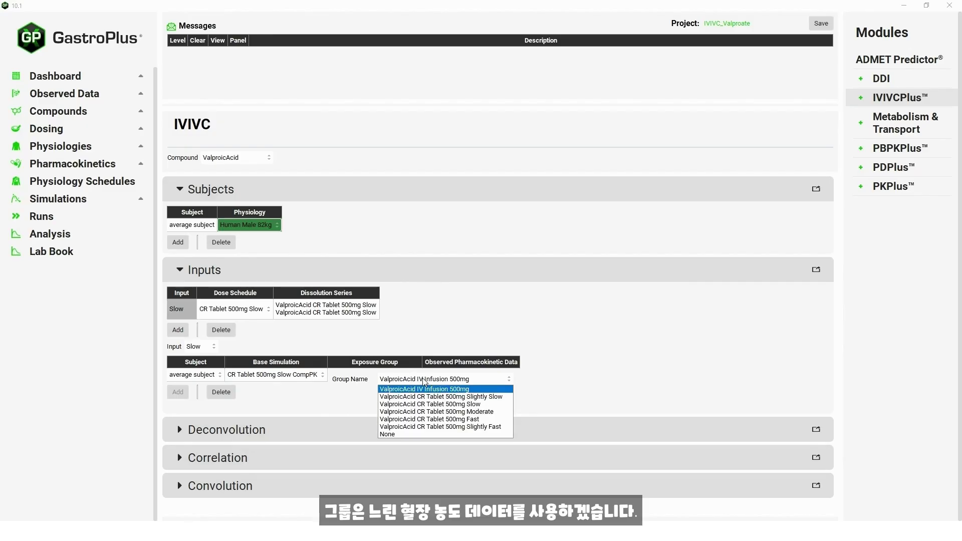
{"action": "left_click", "coordinate": [473, 410]}
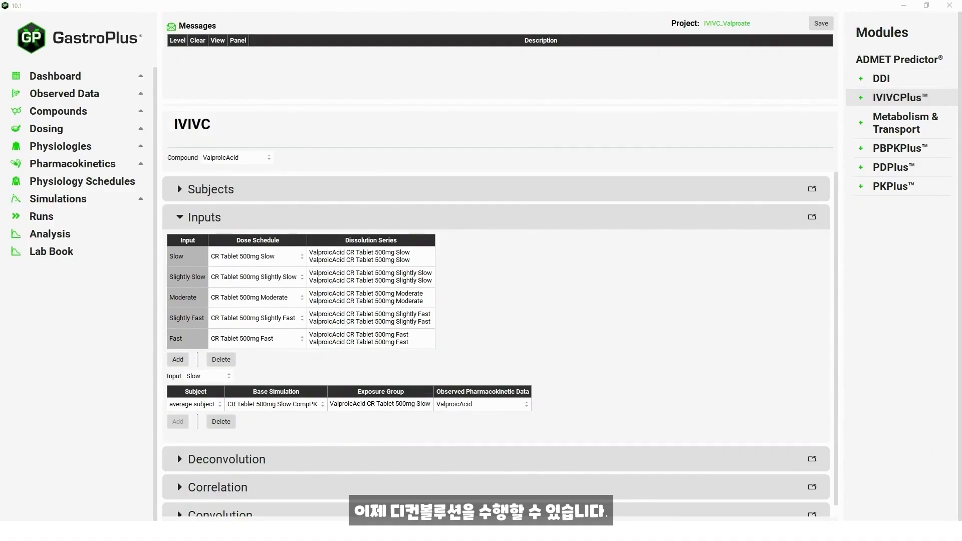
Choose the Fast, Moderate and Slow inputs and the average subject for the deconvolution
{"action": "left_click", "coordinate": [177, 223]}
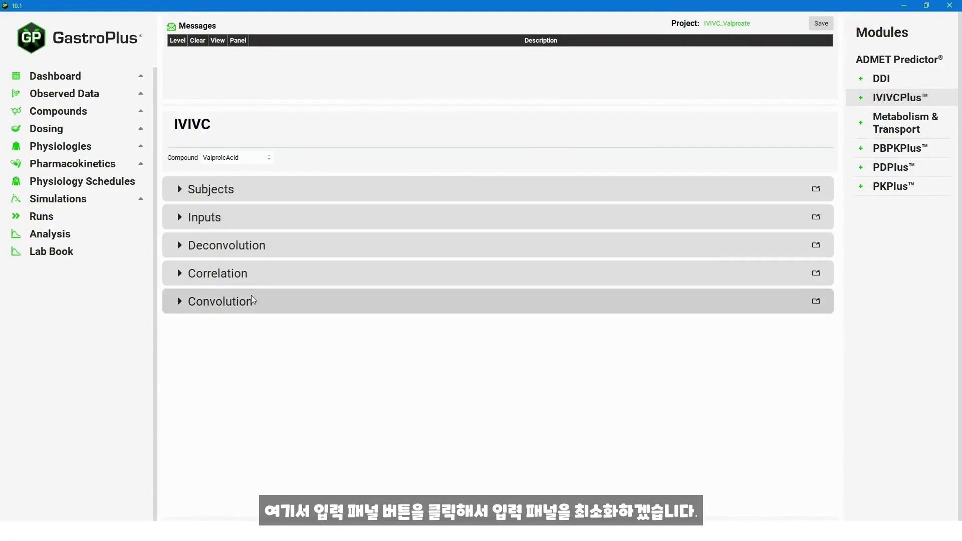
{"action": "left_click", "coordinate": [184, 246]}
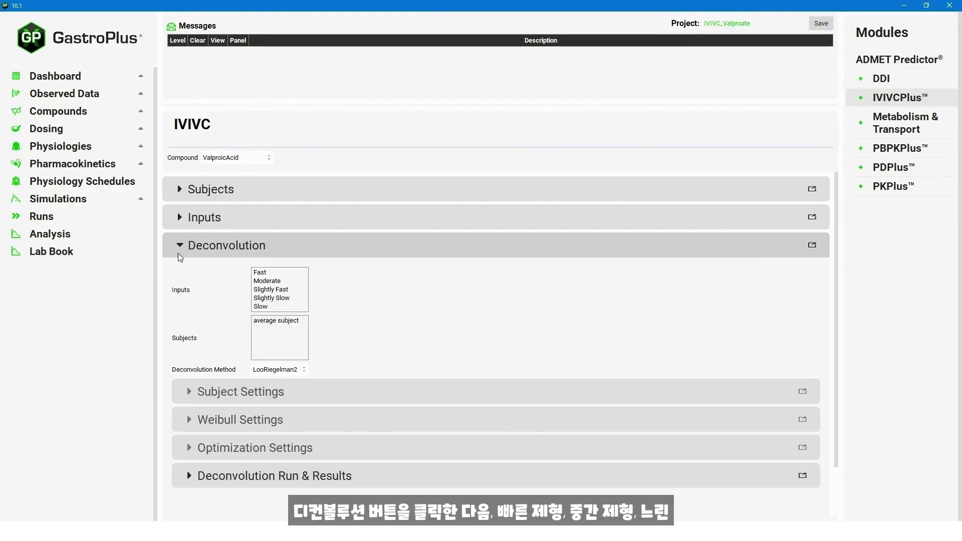
{"action": "left_click", "coordinate": [272, 272]}
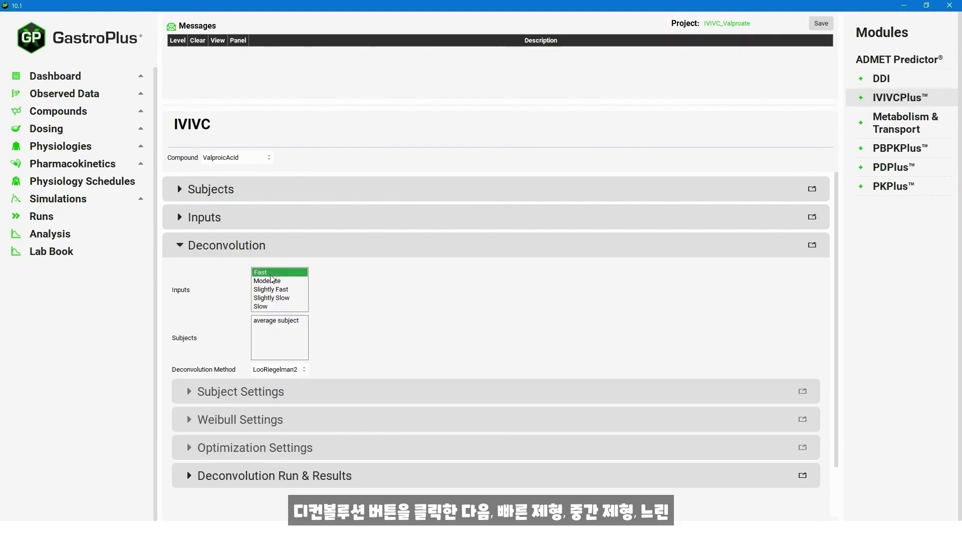
{"action": "left_click", "coordinate": [268, 281], "text": "ctrl"}
{"action": "left_click", "coordinate": [270, 306], "text": "ctrl"}
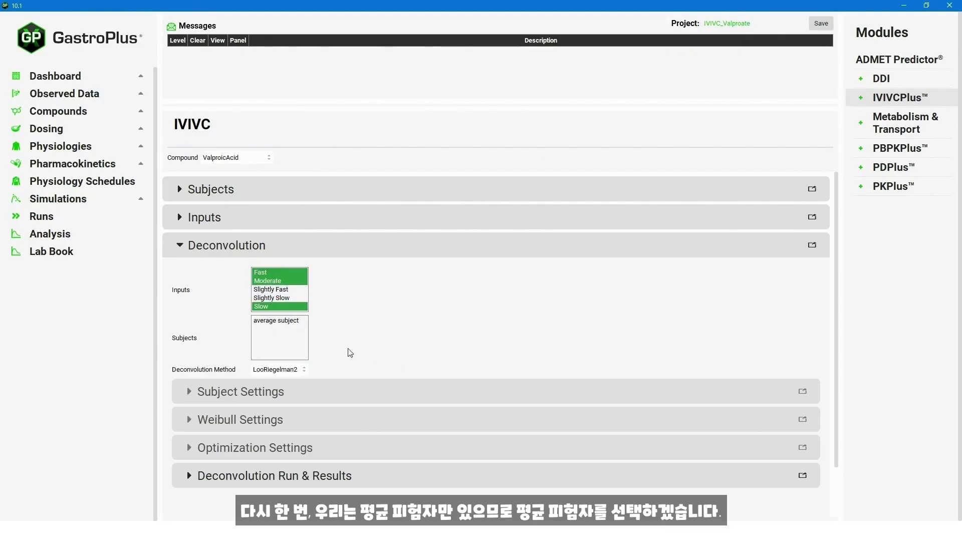
{"action": "left_click", "coordinate": [267, 322]}
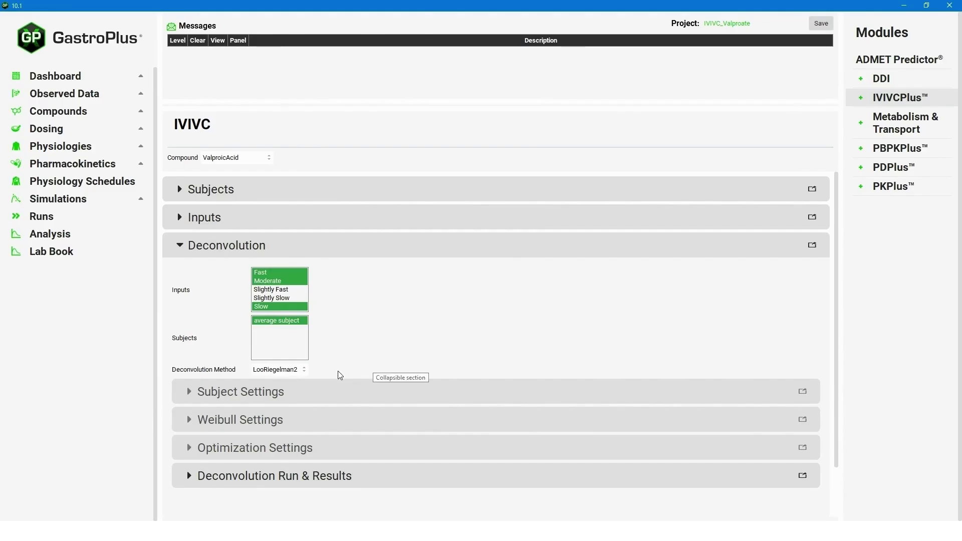
Run the deconvolution of the selected inputs with the LooRiegelman2 method
{"action": "left_click", "coordinate": [188, 477]}
{"action": "scroll", "coordinate": [451, 451], "scroll_direction": "down", "scroll_amount": 3}
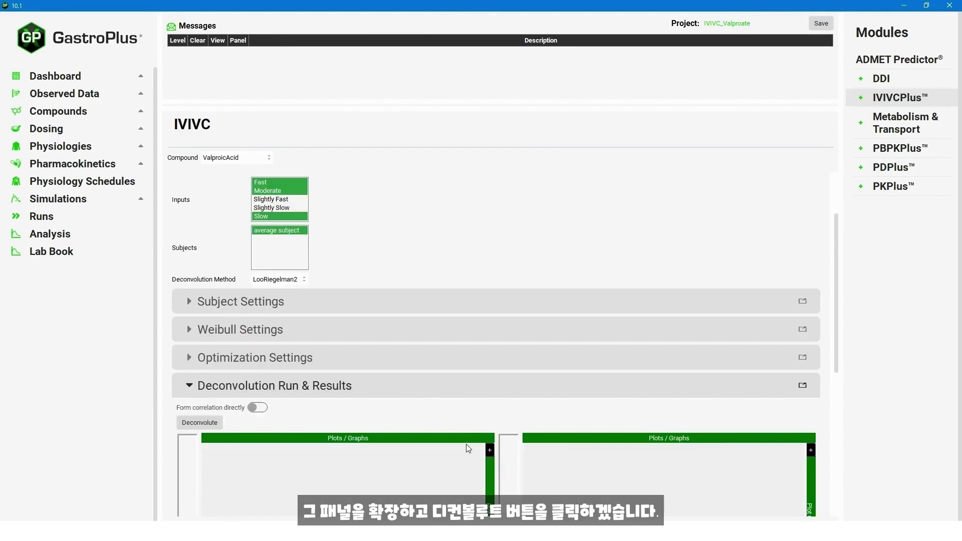
{"action": "scroll", "coordinate": [466, 444], "scroll_direction": "down", "scroll_amount": 2}
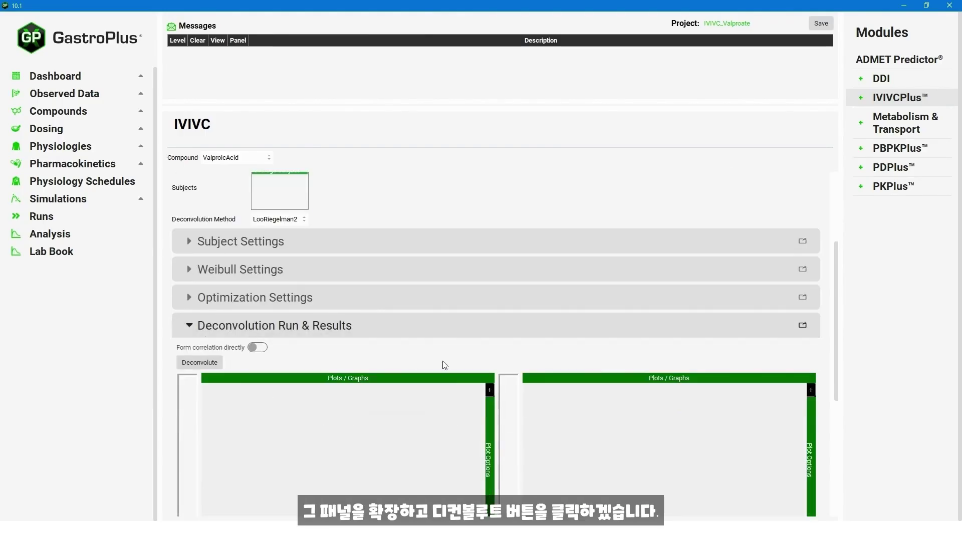
{"action": "left_click", "coordinate": [199, 364]}
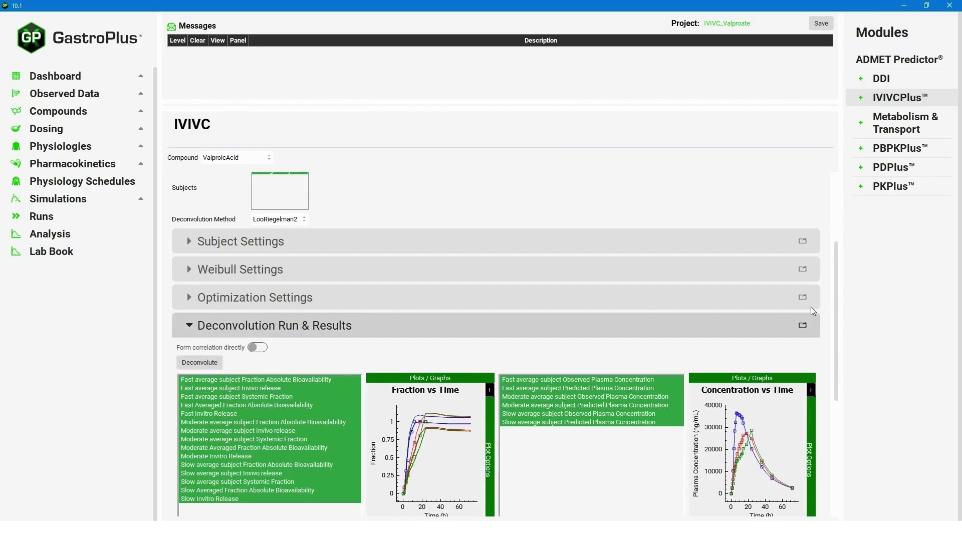
Examine the deconvolution plots for fraction, plasma concentration, exposure and Levy times, and enlarge them in a separate maximized window
{"action": "left_click_drag", "start_coordinate": [836, 323], "coordinate": [835, 338]}
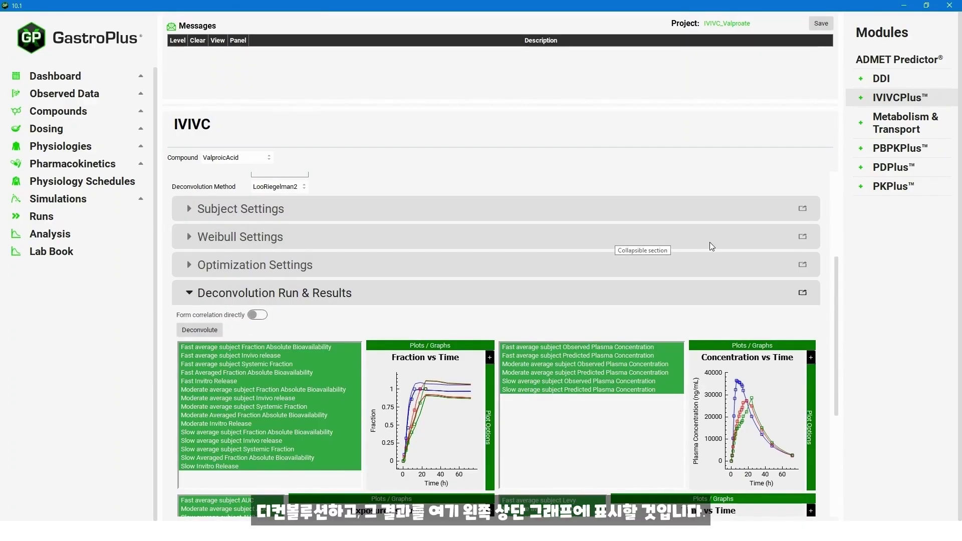
{"action": "left_click_drag", "start_coordinate": [838, 262], "coordinate": [835, 302]}
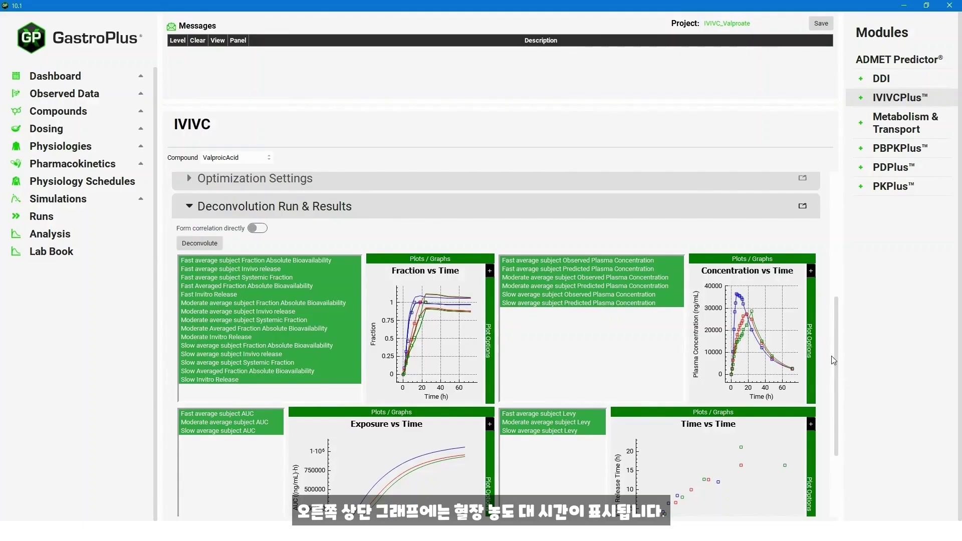
{"action": "scroll", "coordinate": [840, 354], "scroll_direction": "down", "scroll_amount": 1}
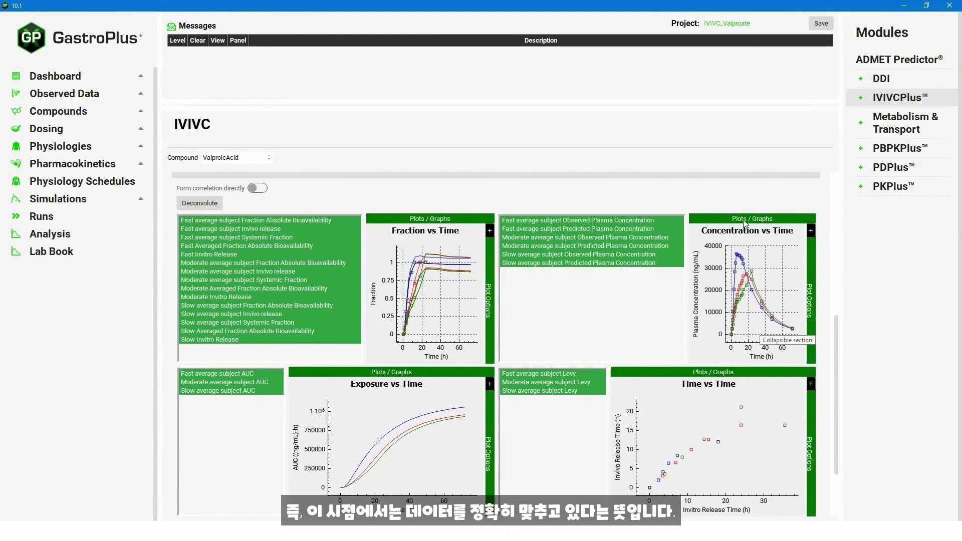
{"action": "left_click_drag", "start_coordinate": [838, 327], "coordinate": [837, 354]}
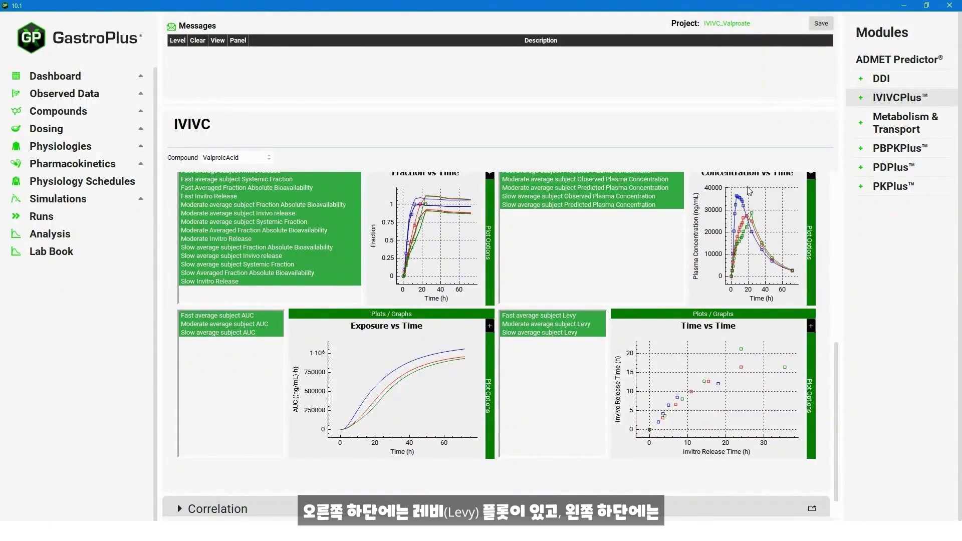
{"action": "scroll", "coordinate": [839, 369], "scroll_direction": "up", "scroll_amount": 3}
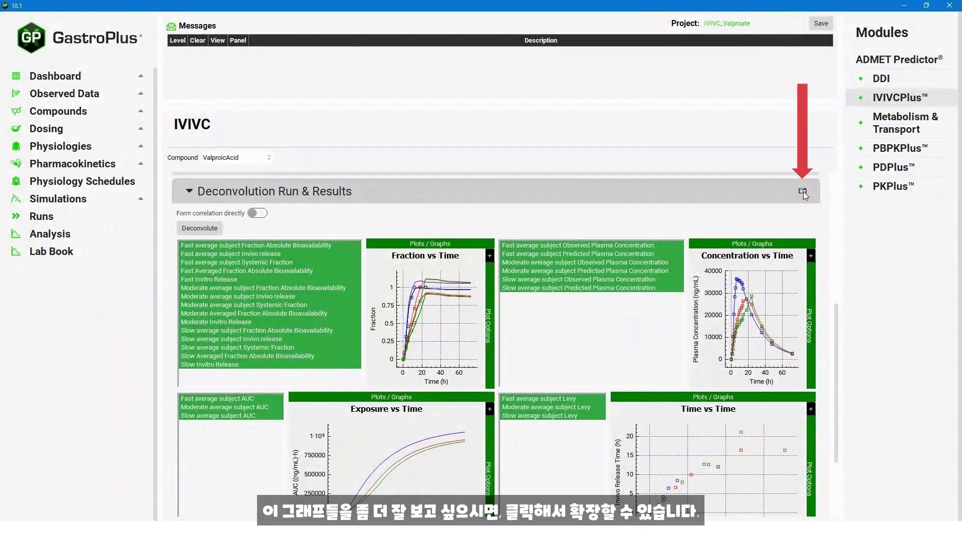
{"action": "left_click", "coordinate": [802, 192]}
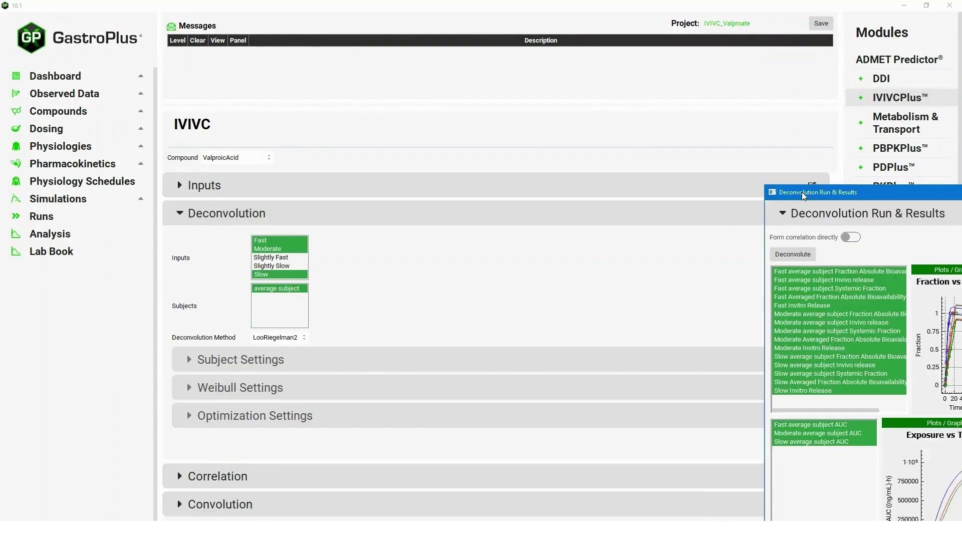
{"action": "left_click_drag", "start_coordinate": [808, 192], "coordinate": [279, 104]}
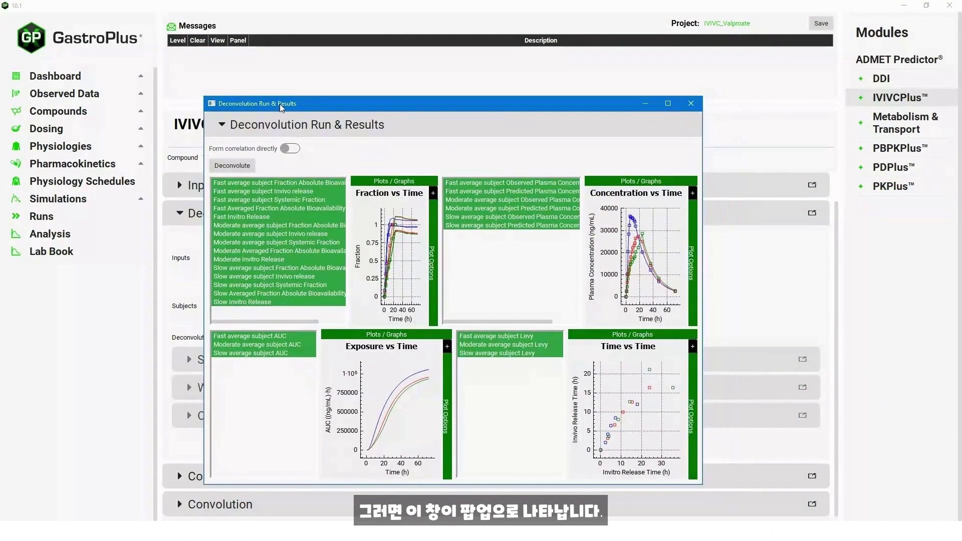
{"action": "double_click", "coordinate": [280, 103]}
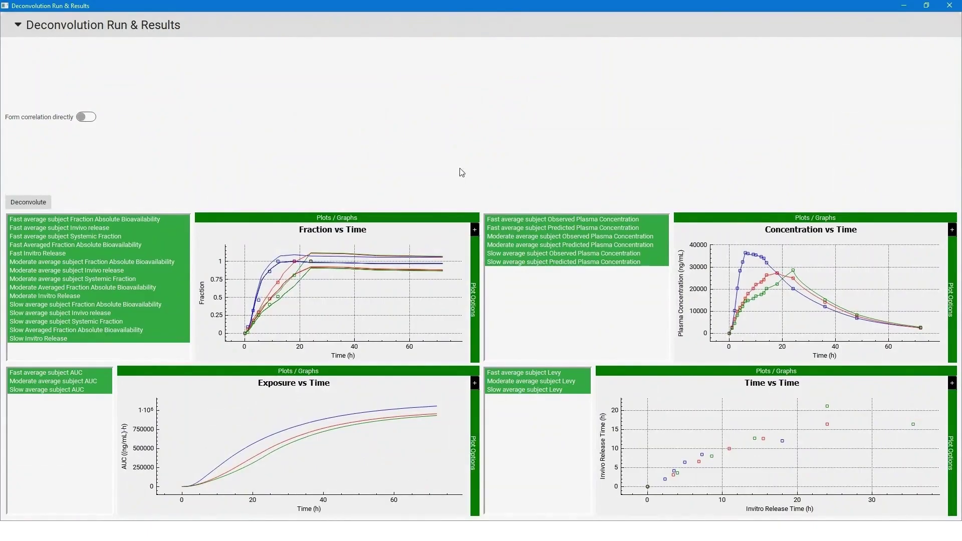
Close the enlarged deconvolution results window and collapse the Deconvolution section
{"action": "left_click", "coordinate": [950, 5]}
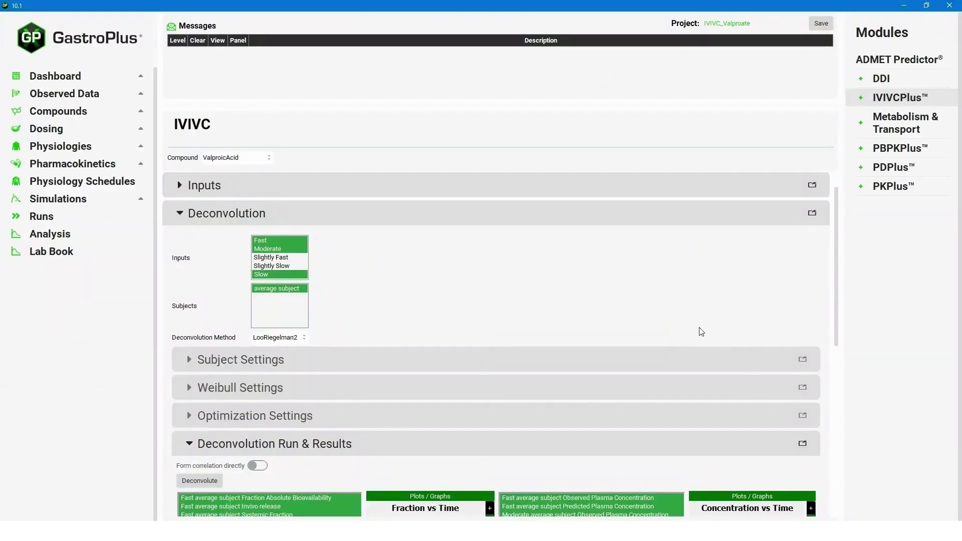
{"action": "scroll", "coordinate": [838, 279], "scroll_direction": "down", "scroll_amount": 1}
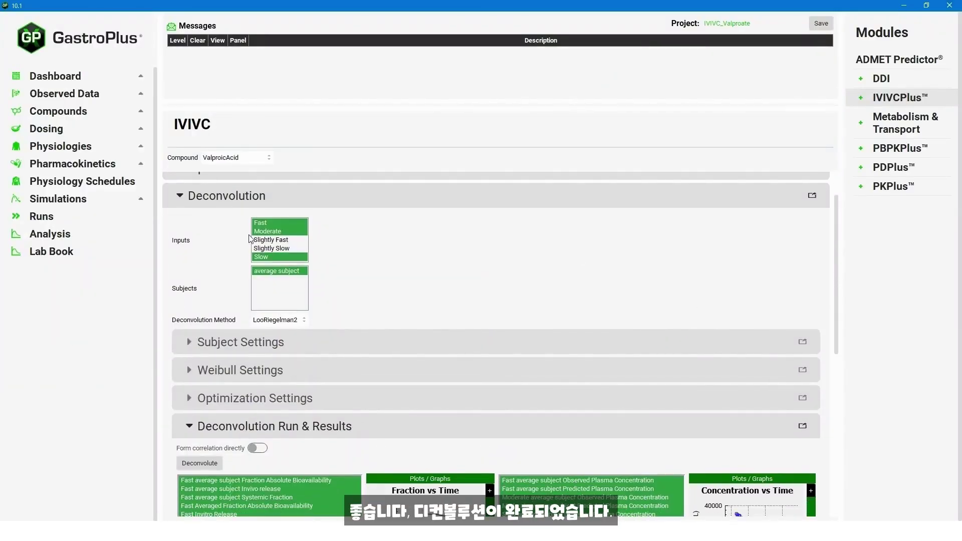
{"action": "left_click", "coordinate": [179, 197]}
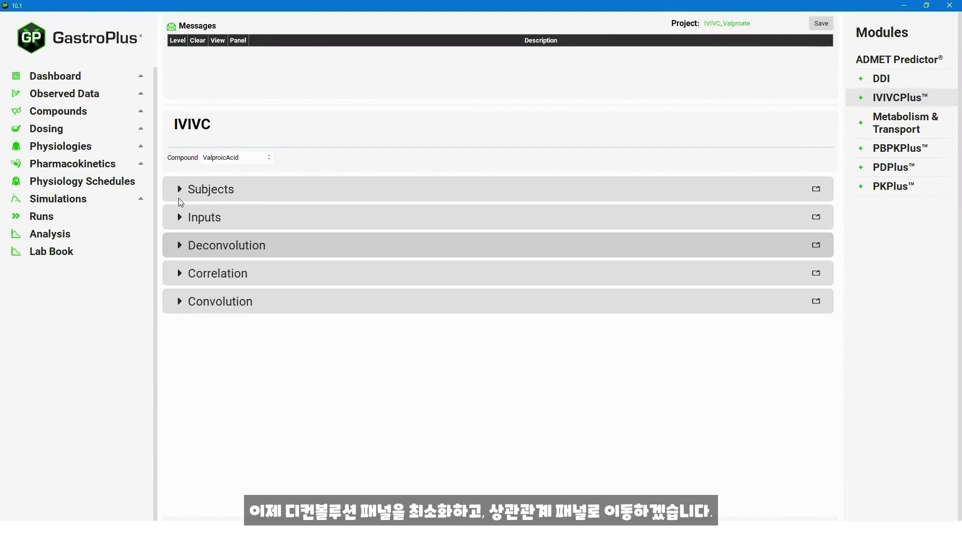
Choose Linear, Power, SecondOrder and ThirdOrder as the correlation functions for the IVIVC
{"action": "left_click", "coordinate": [179, 275]}
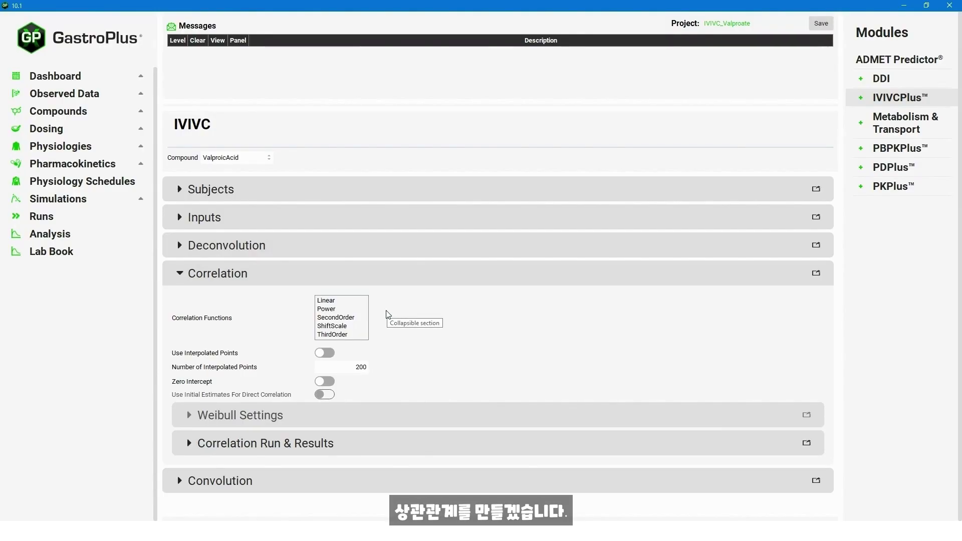
{"action": "left_click", "coordinate": [338, 301]}
{"action": "left_click", "coordinate": [339, 309], "text": "ctrl"}
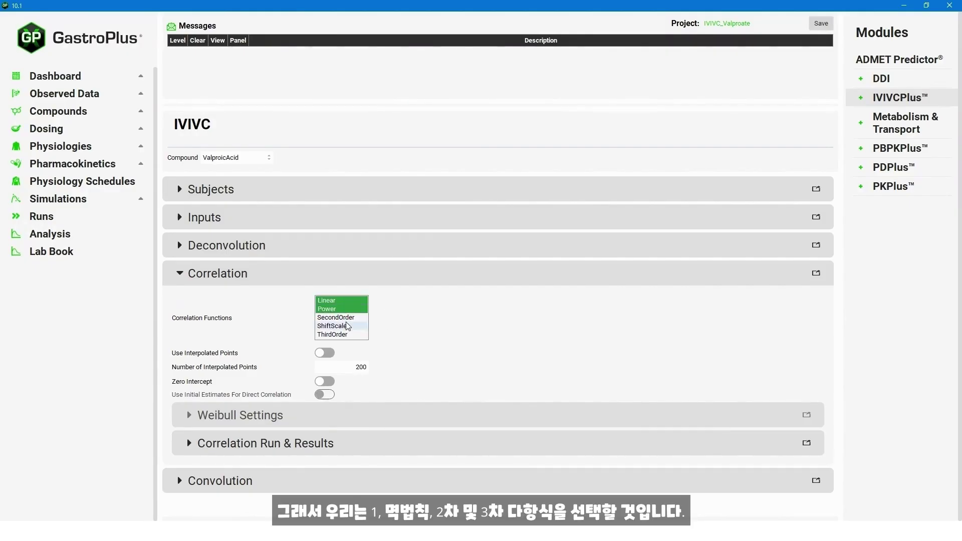
{"action": "left_click", "coordinate": [345, 318], "text": "ctrl"}
{"action": "left_click", "coordinate": [343, 335], "text": "ctrl"}
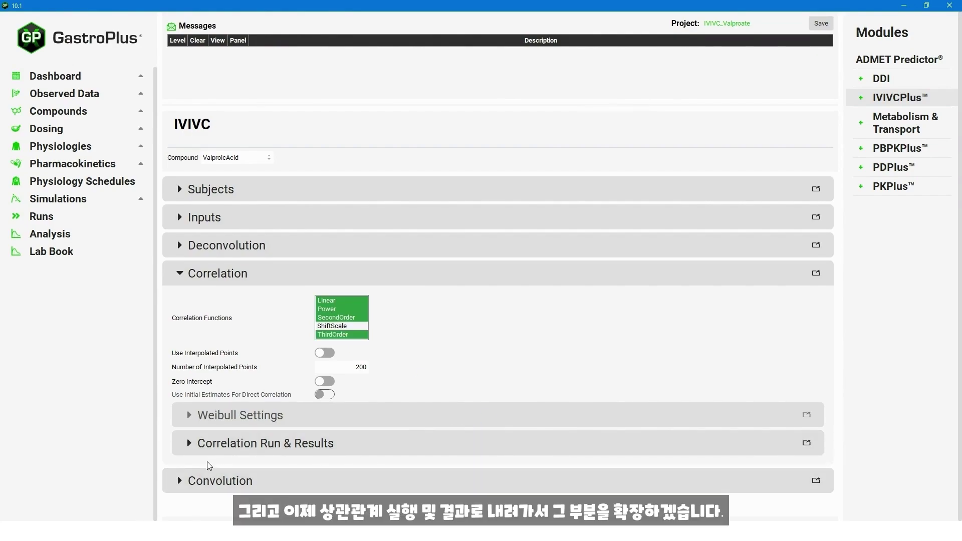
Form the correlation with AkaikeInformationCriterion as the selection criterion
{"action": "left_click", "coordinate": [190, 446]}
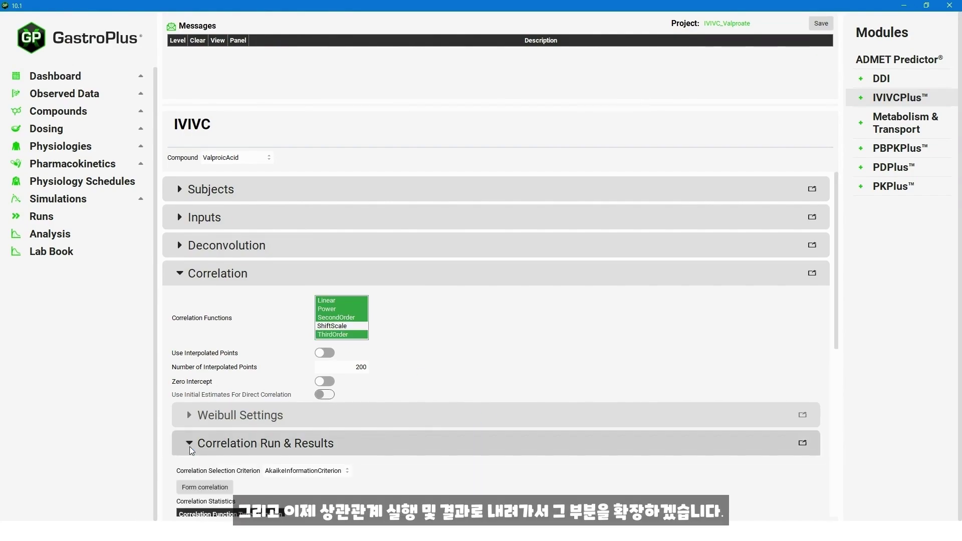
{"action": "scroll", "coordinate": [396, 463], "scroll_direction": "down", "scroll_amount": 2}
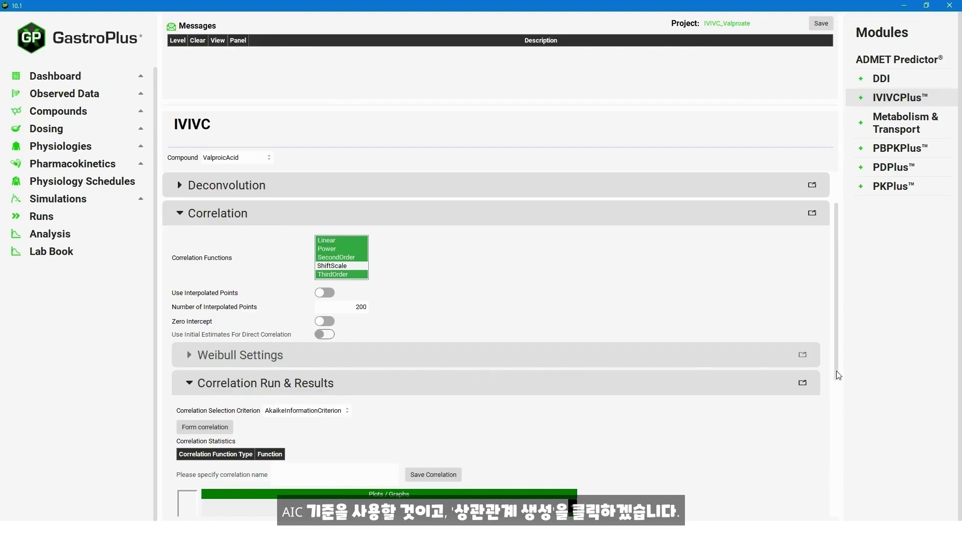
{"action": "left_click_drag", "start_coordinate": [839, 375], "coordinate": [838, 408]}
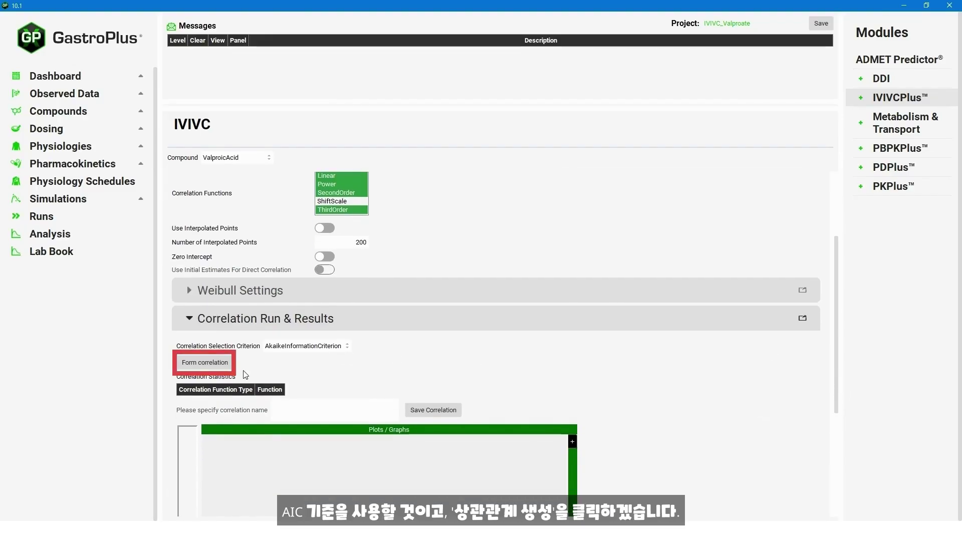
{"action": "left_click", "coordinate": [206, 362]}
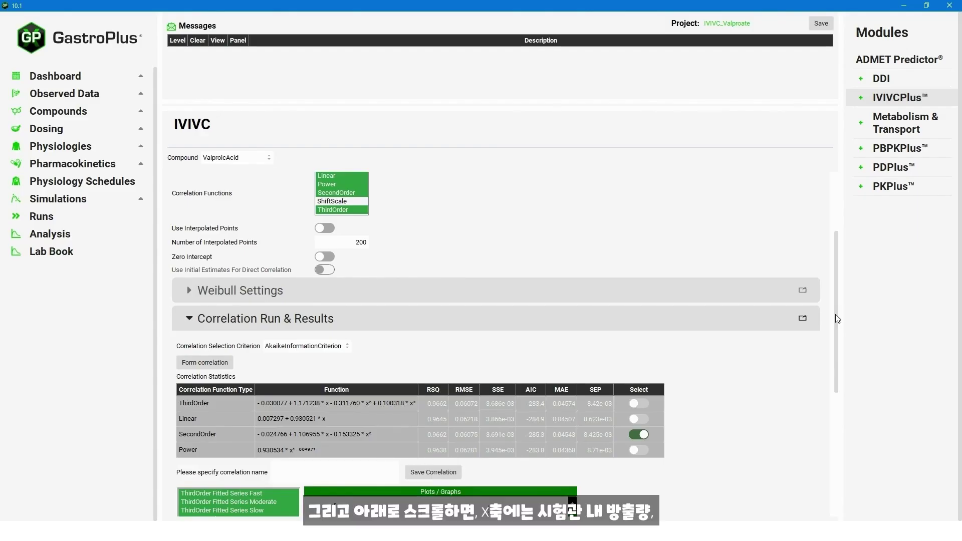
Hide the ThirdOrder, Linear and Power fitted series in the correlation plot, keeping the SecondOrder fits and the Fast, Moderate and Slow data
{"action": "scroll", "coordinate": [835, 314], "scroll_direction": "down", "scroll_amount": 1}
{"action": "scroll", "coordinate": [846, 349], "scroll_direction": "down", "scroll_amount": 5}
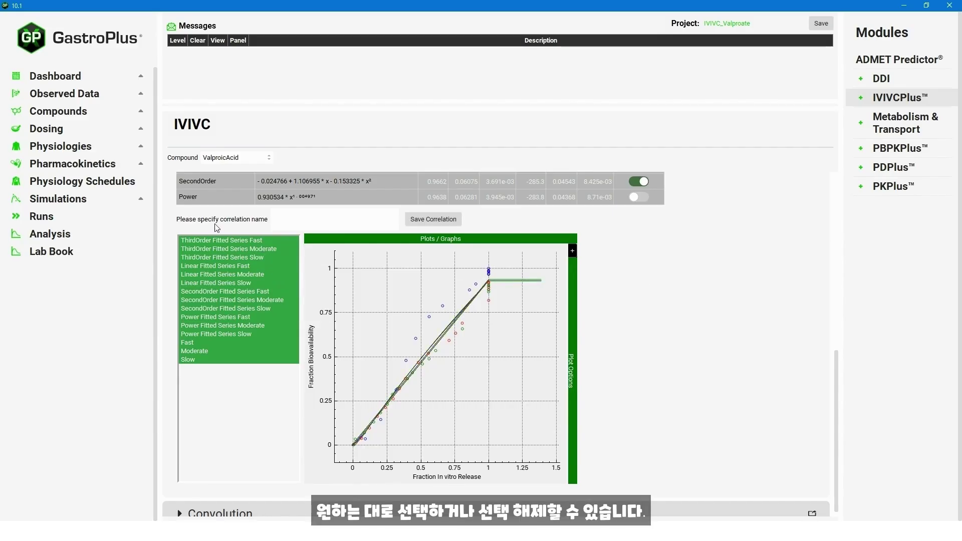
{"action": "left_click", "coordinate": [197, 240]}
{"action": "left_click", "coordinate": [197, 248]}
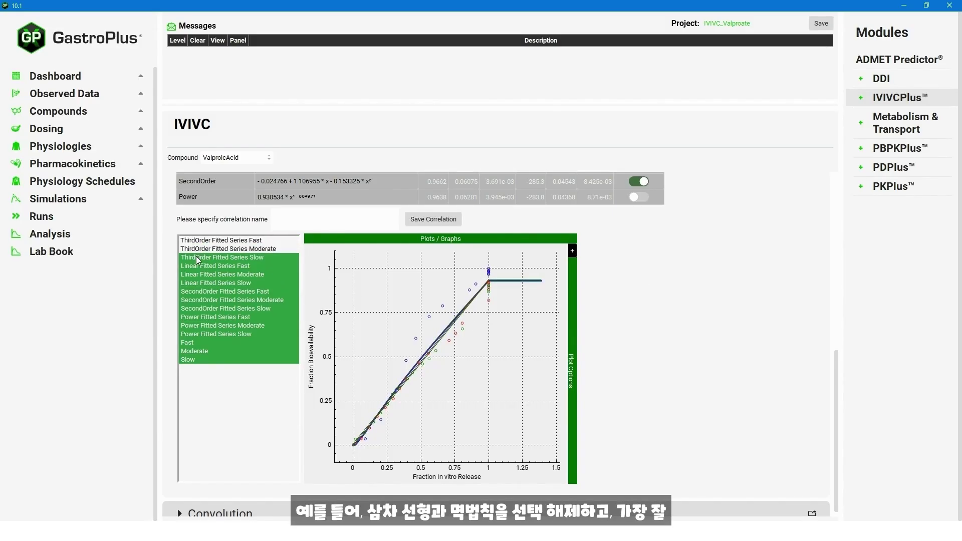
{"action": "left_click", "coordinate": [197, 258]}
{"action": "left_click", "coordinate": [196, 266]}
{"action": "left_click", "coordinate": [197, 275]}
{"action": "left_click", "coordinate": [197, 283]}
{"action": "left_click", "coordinate": [196, 317]}
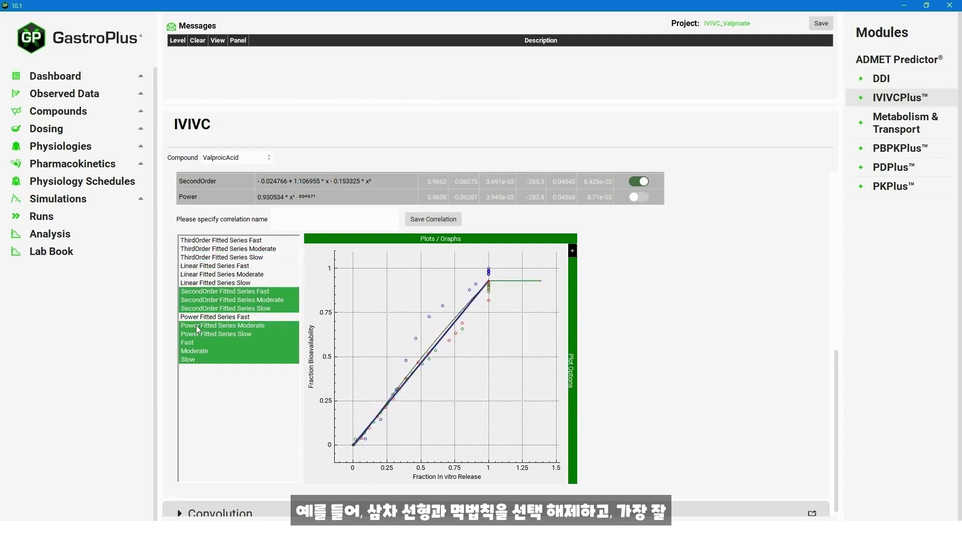
{"action": "left_click", "coordinate": [197, 326]}
{"action": "left_click", "coordinate": [197, 334]}
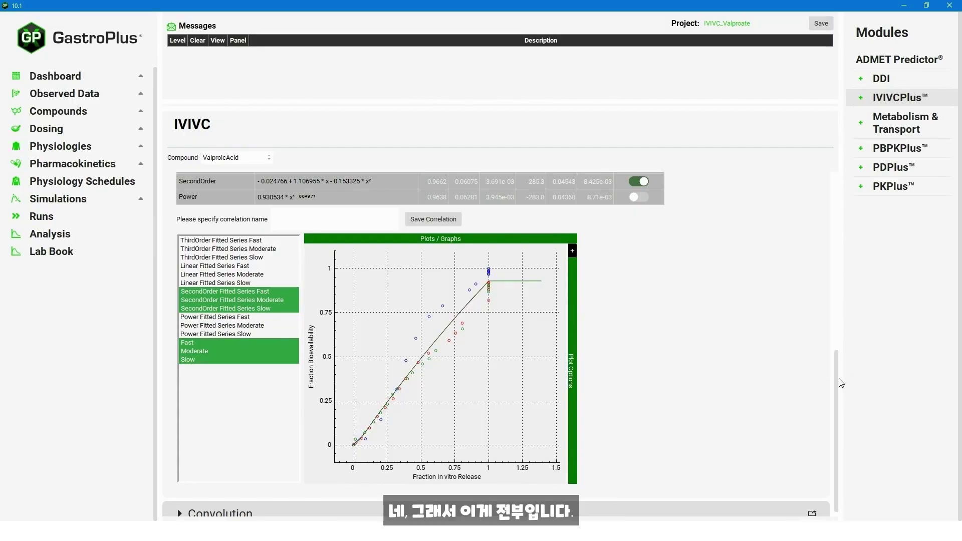
Save the correlation under the name "Comparmental Deconvolution" and clear the resulting information message
{"action": "scroll", "coordinate": [841, 394], "scroll_direction": "down", "scroll_amount": 1}
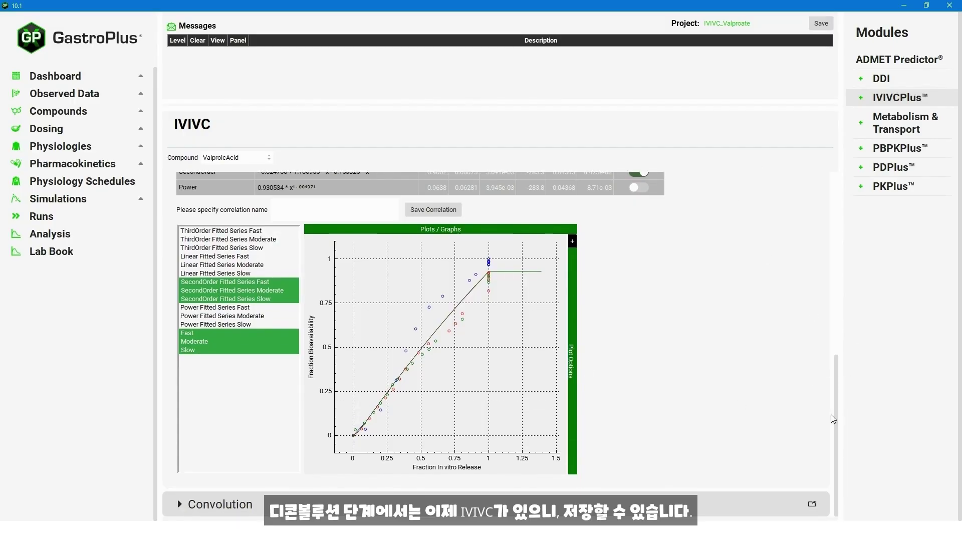
{"action": "scroll", "coordinate": [840, 396], "scroll_direction": "up", "scroll_amount": 5}
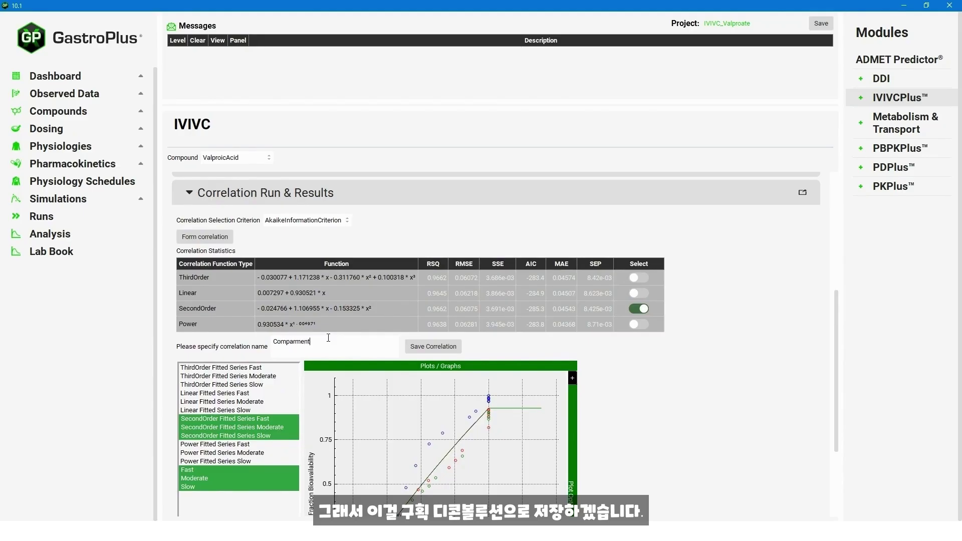
{"action": "type", "text": "nvolution"}
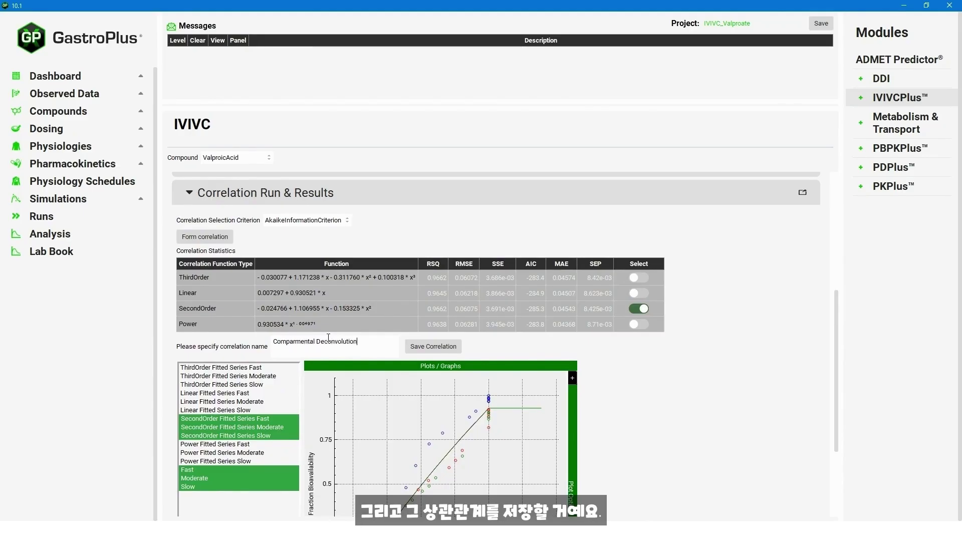
{"action": "left_click", "coordinate": [447, 345]}
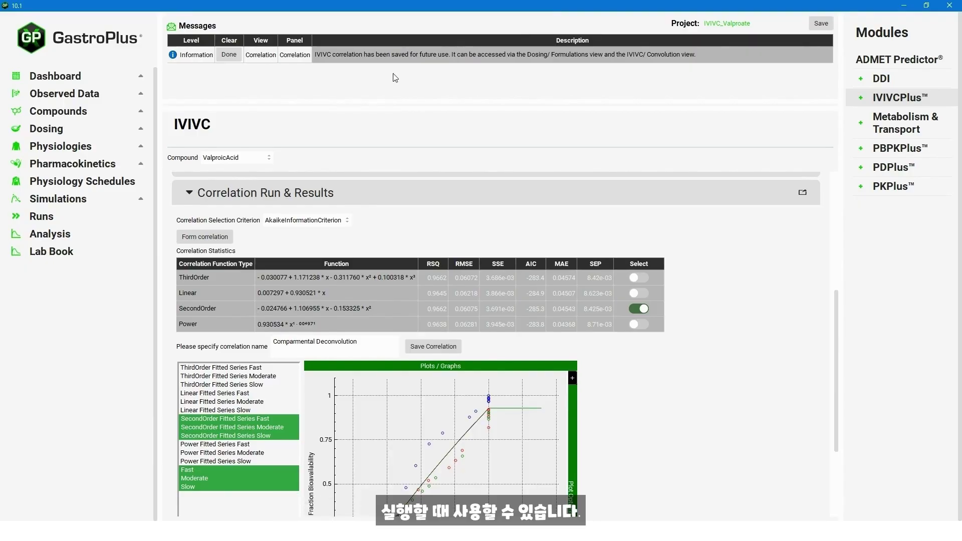
{"action": "left_click", "coordinate": [236, 59]}
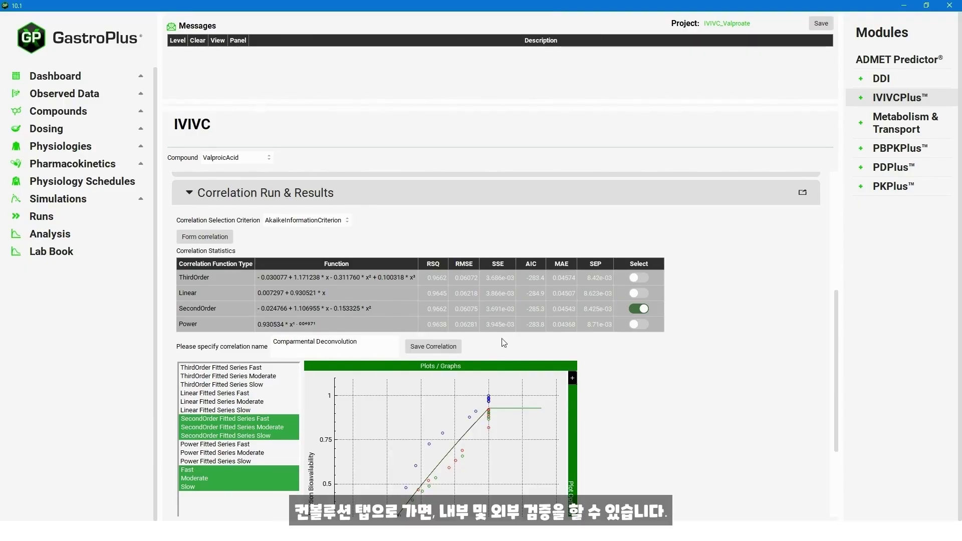
Review the correlation plot and statistics once more, then collapse the Correlation Run & Results section
{"action": "scroll", "coordinate": [750, 358], "scroll_direction": "down", "scroll_amount": 3}
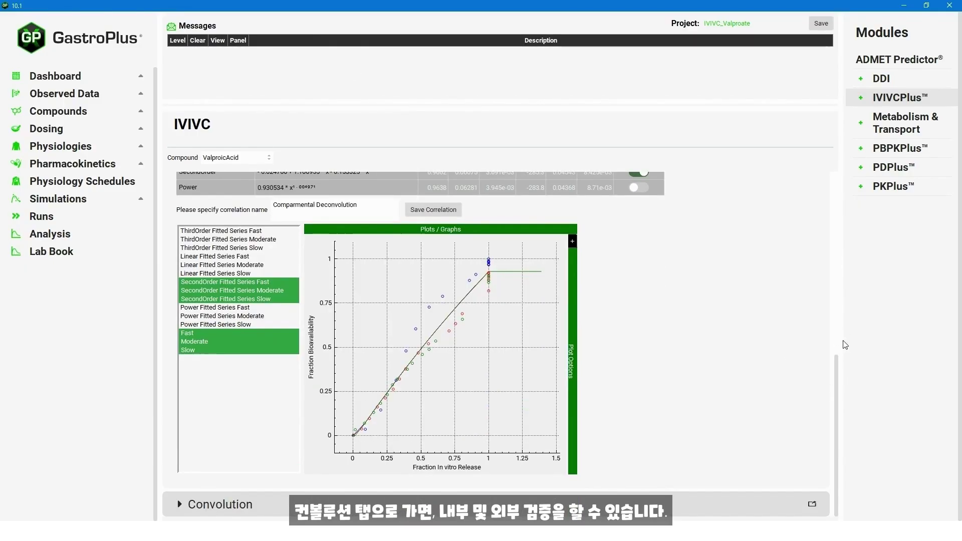
{"action": "scroll", "coordinate": [845, 345], "scroll_direction": "up", "scroll_amount": 2}
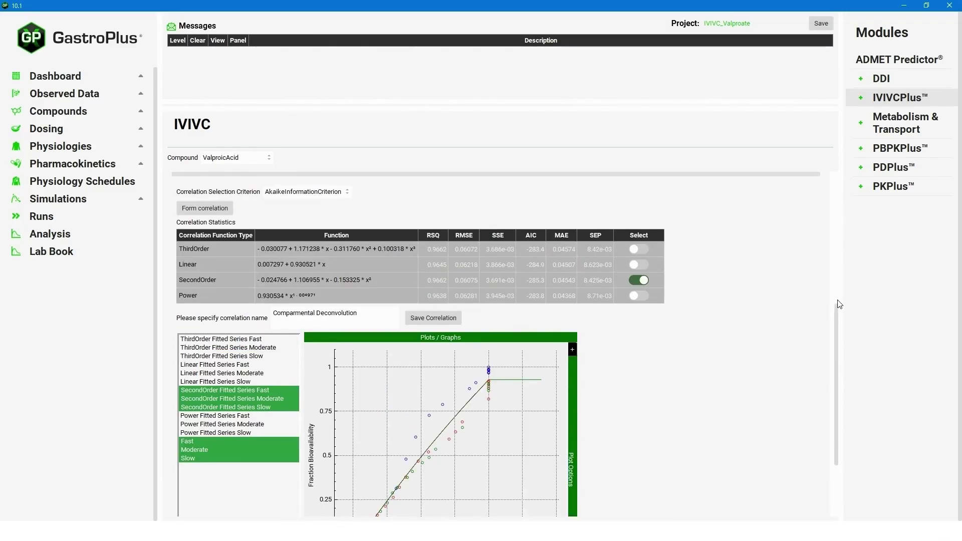
{"action": "scroll", "coordinate": [626, 250], "scroll_direction": "up", "scroll_amount": 1}
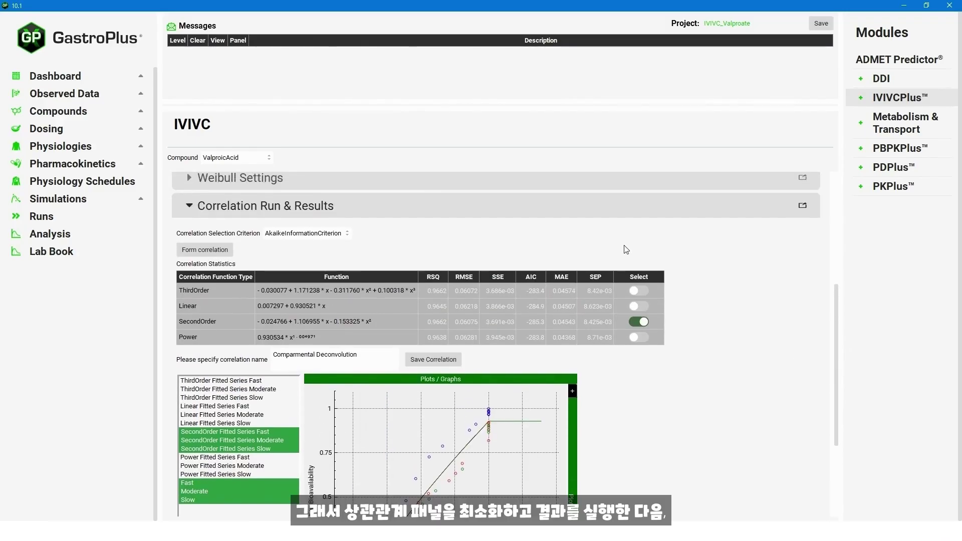
{"action": "left_click", "coordinate": [197, 208]}
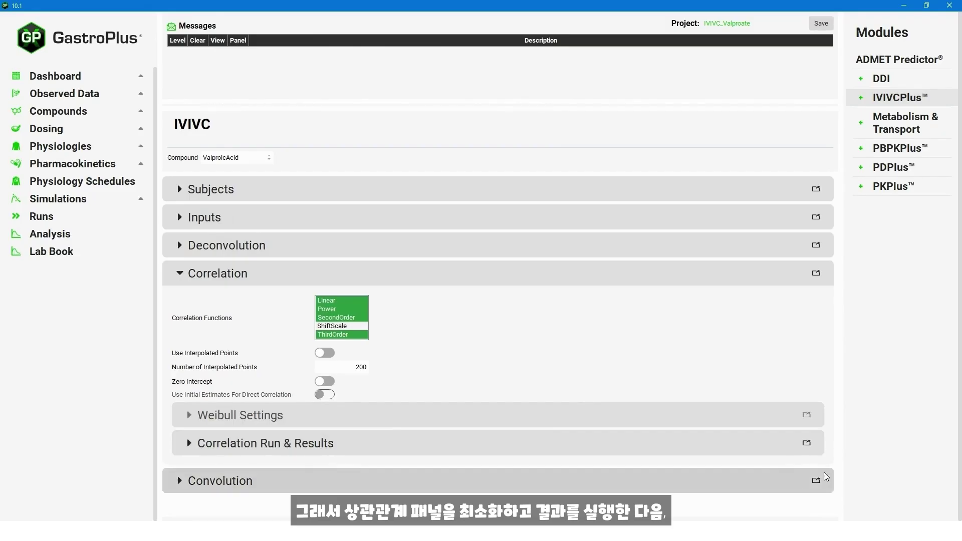
Choose the Fast, Moderate and Slow inputs and the average subject for the convolution
{"action": "left_click", "coordinate": [179, 482]}
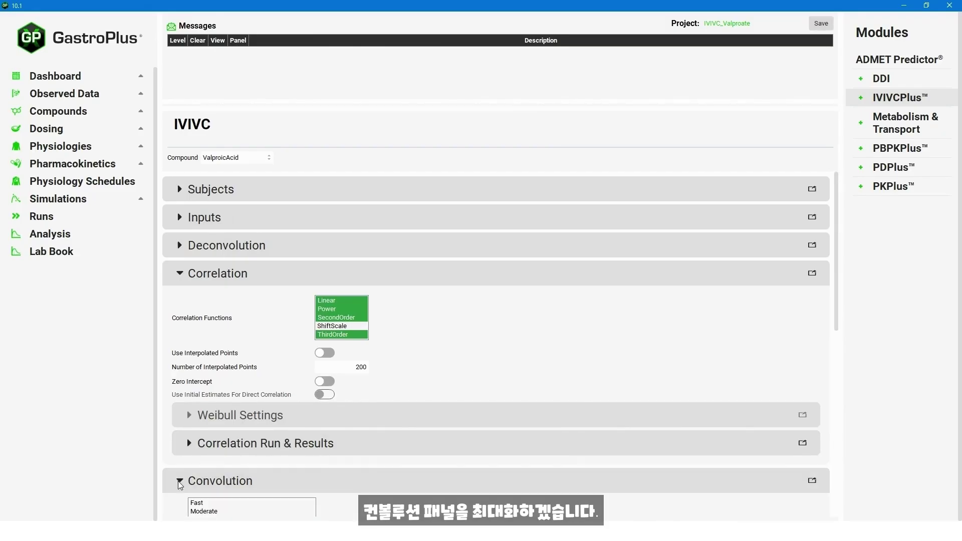
{"action": "scroll", "coordinate": [190, 481], "scroll_direction": "down", "scroll_amount": 2}
{"action": "scroll", "coordinate": [381, 391], "scroll_direction": "down", "scroll_amount": 3}
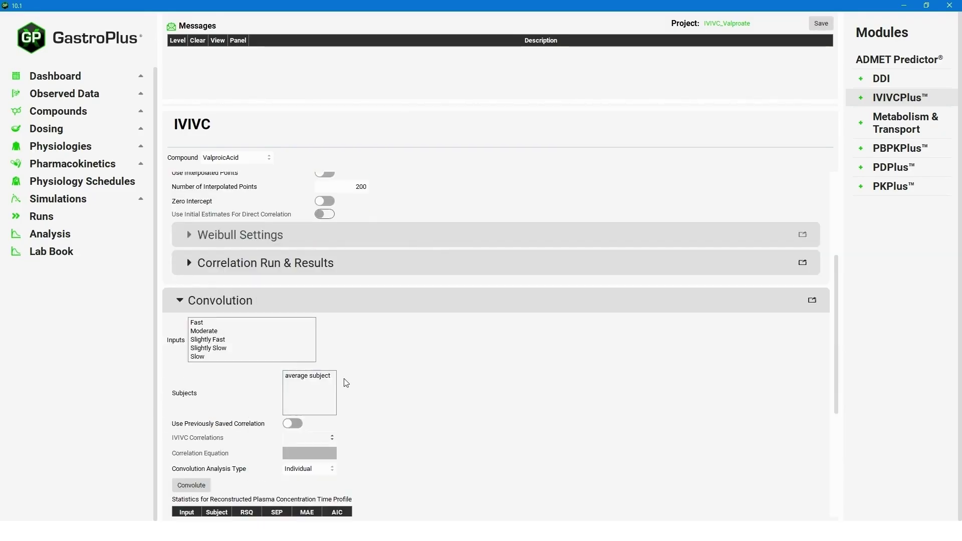
{"action": "left_click", "coordinate": [210, 324]}
{"action": "left_click", "coordinate": [219, 332], "text": "ctrl"}
{"action": "left_click", "coordinate": [197, 358], "text": "ctrl"}
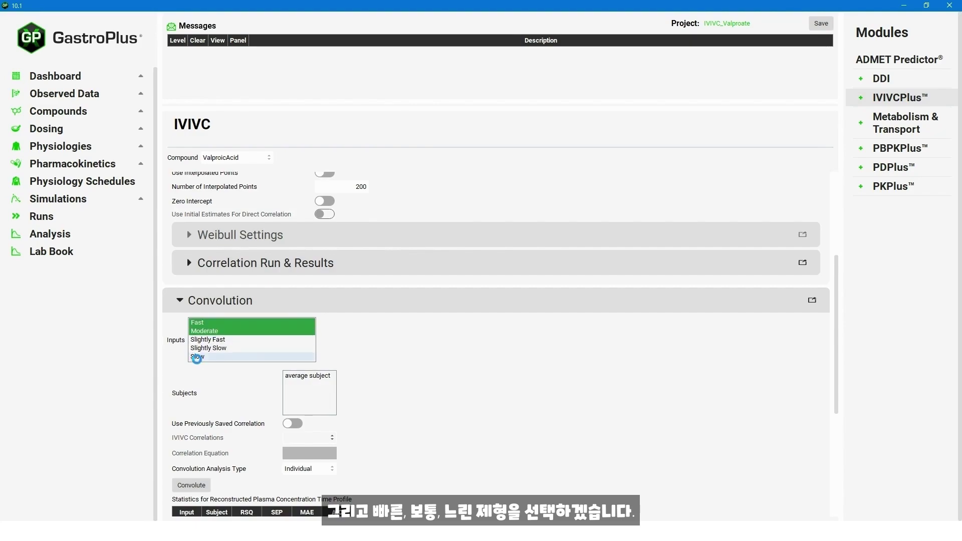
{"action": "left_click", "coordinate": [315, 386]}
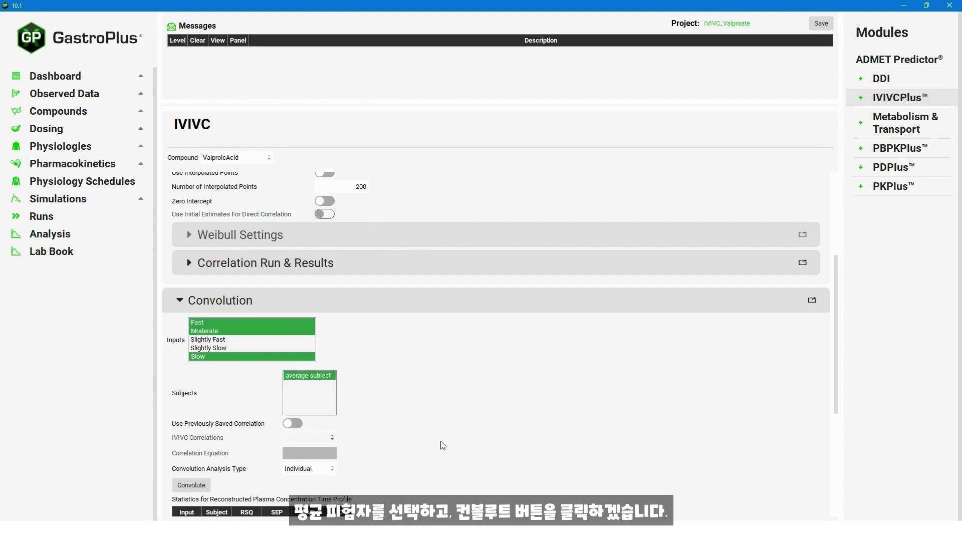
Run the Individual convolution for internal validation and bring its validation statistics and plots into view
{"action": "scroll", "coordinate": [436, 437], "scroll_direction": "down", "scroll_amount": 2}
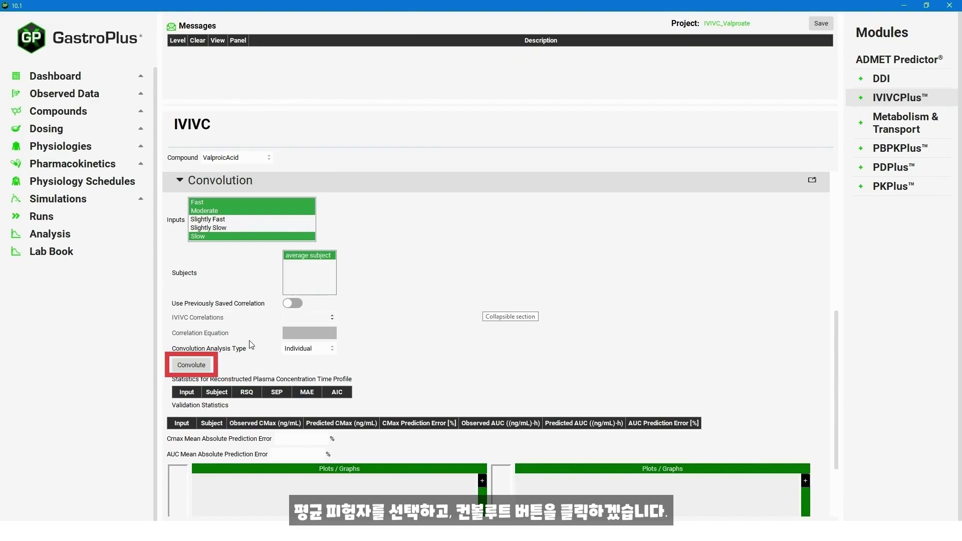
{"action": "left_click", "coordinate": [186, 367]}
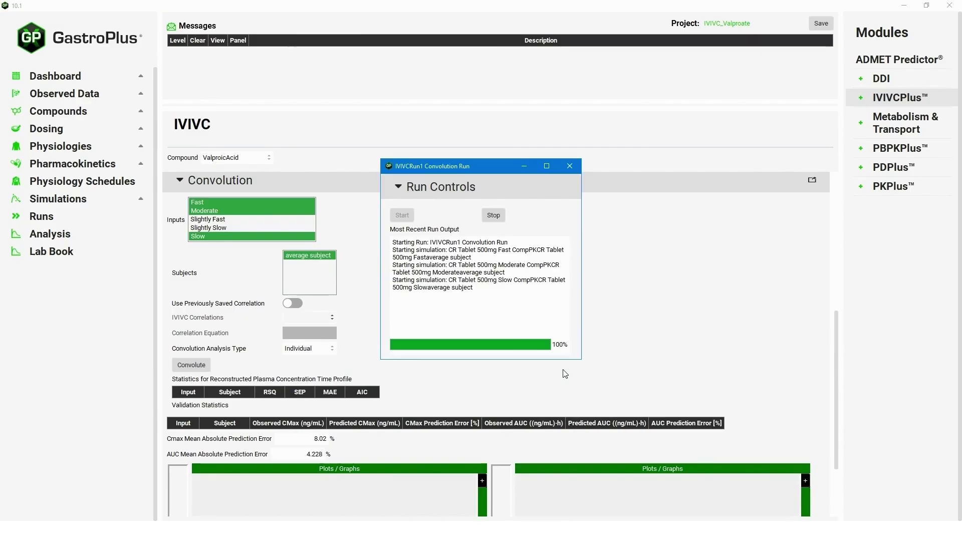
{"action": "left_click_drag", "start_coordinate": [836, 322], "coordinate": [836, 404]}
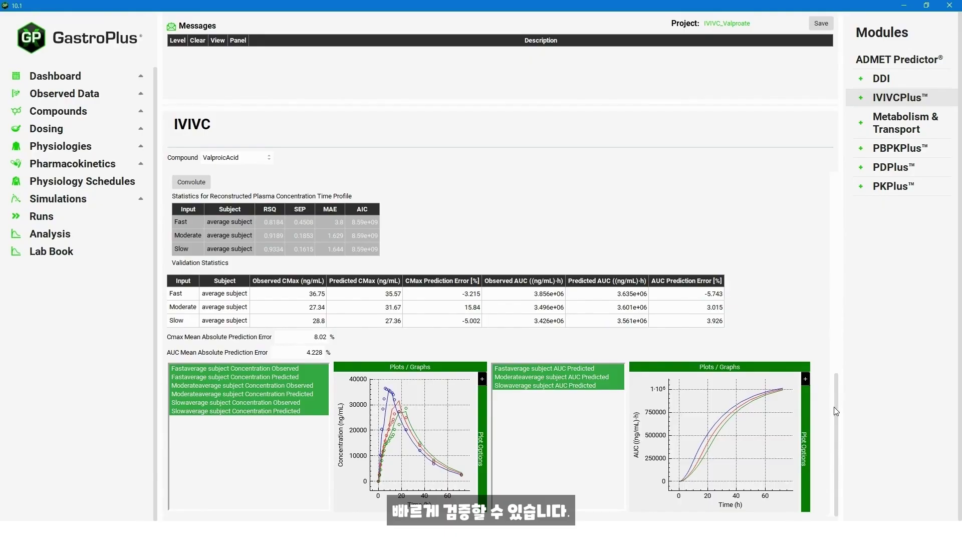
Replace the convolution inputs with Slightly Fast and Slightly Slow and run the convolution for external validation
{"action": "left_click_drag", "start_coordinate": [835, 399], "coordinate": [843, 300]}
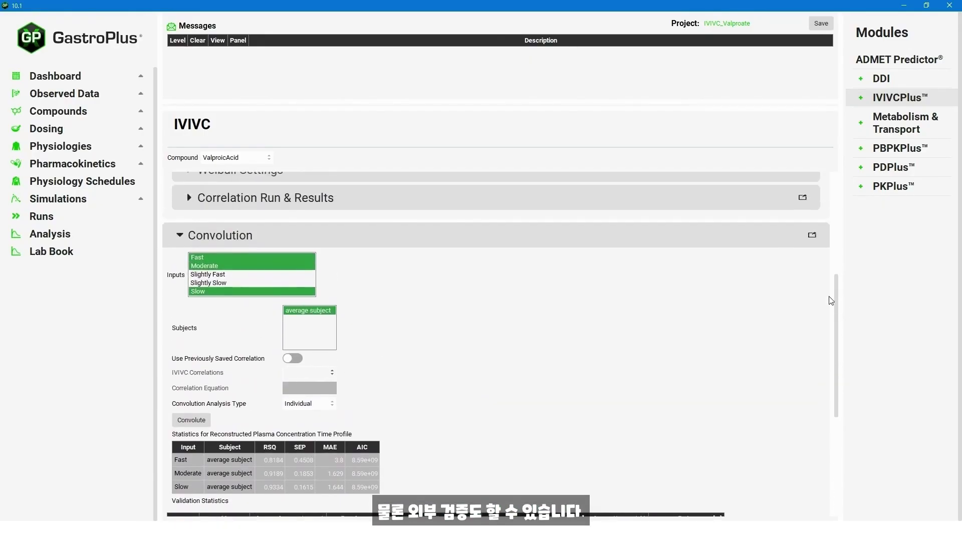
{"action": "left_click", "coordinate": [202, 265]}
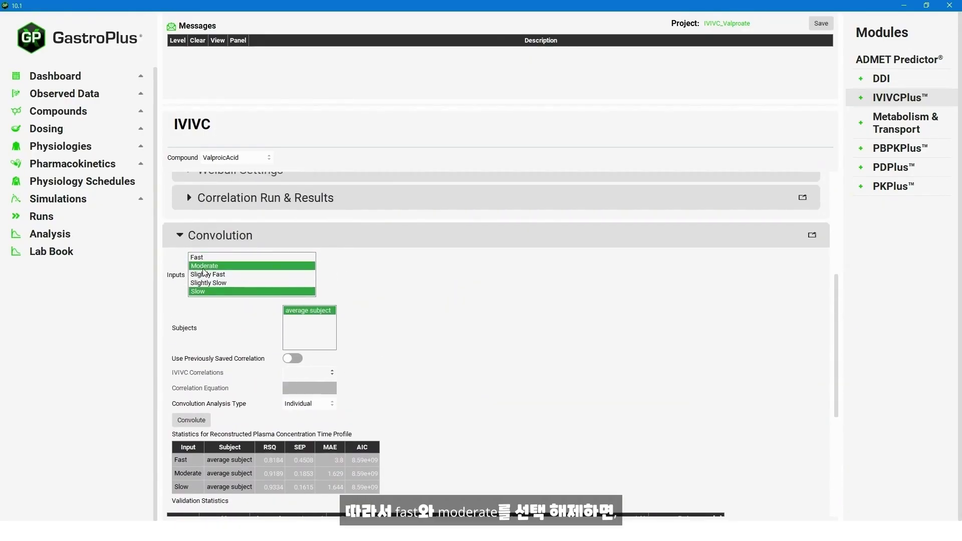
{"action": "left_click", "coordinate": [205, 290]}
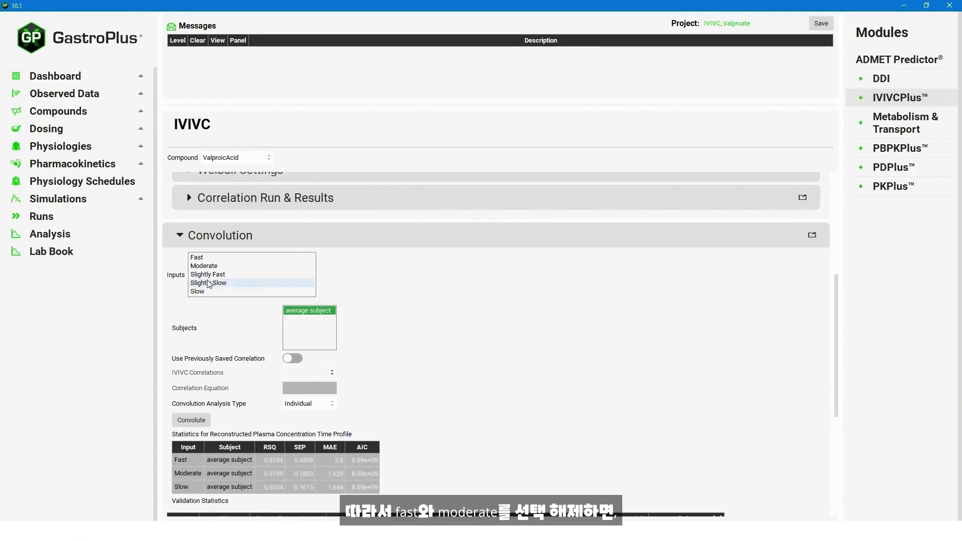
{"action": "left_click", "coordinate": [208, 275]}
{"action": "left_click", "coordinate": [208, 283]}
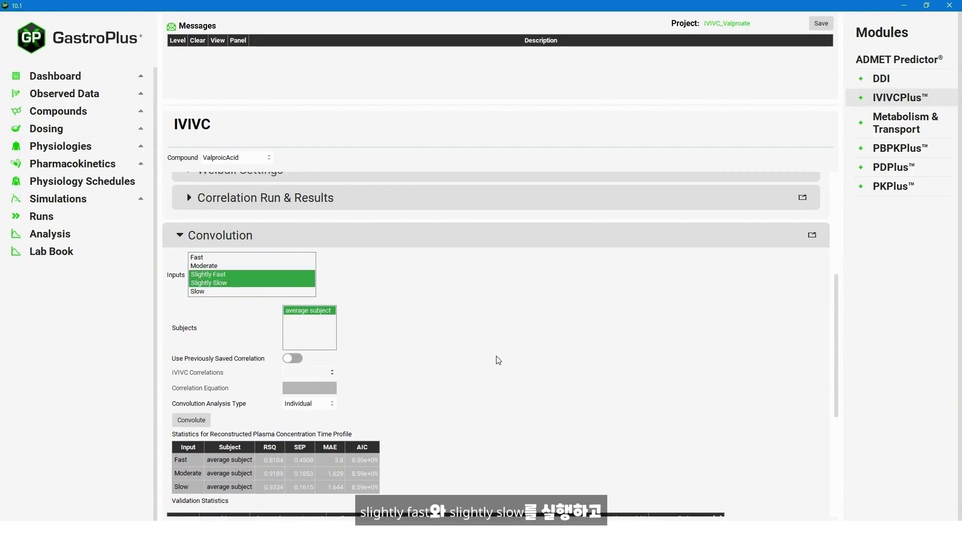
{"action": "left_click", "coordinate": [194, 420]}
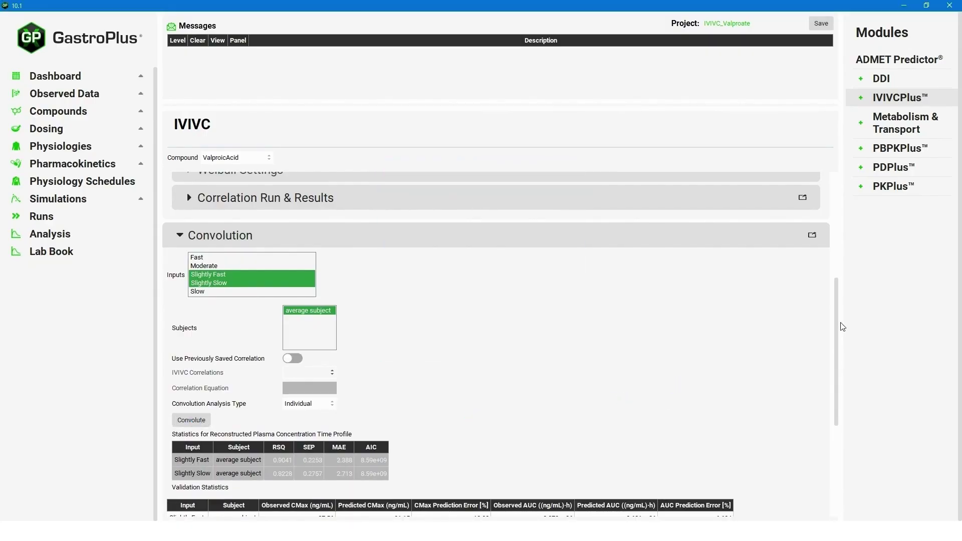
Review the external validation statistics and plots, then collapse the Convolution and Correlation sections
{"action": "left_click_drag", "start_coordinate": [840, 337], "coordinate": [834, 431]}
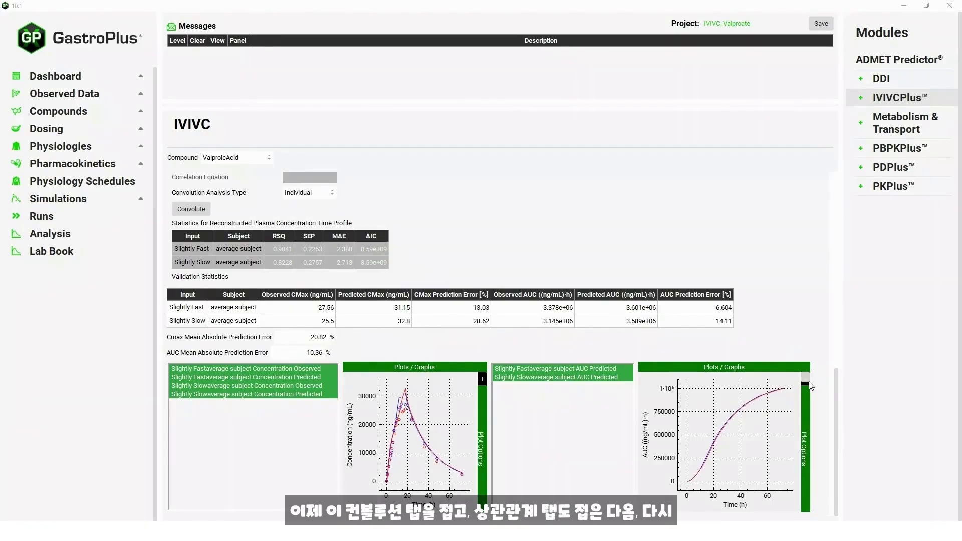
{"action": "left_click_drag", "start_coordinate": [835, 383], "coordinate": [846, 297]}
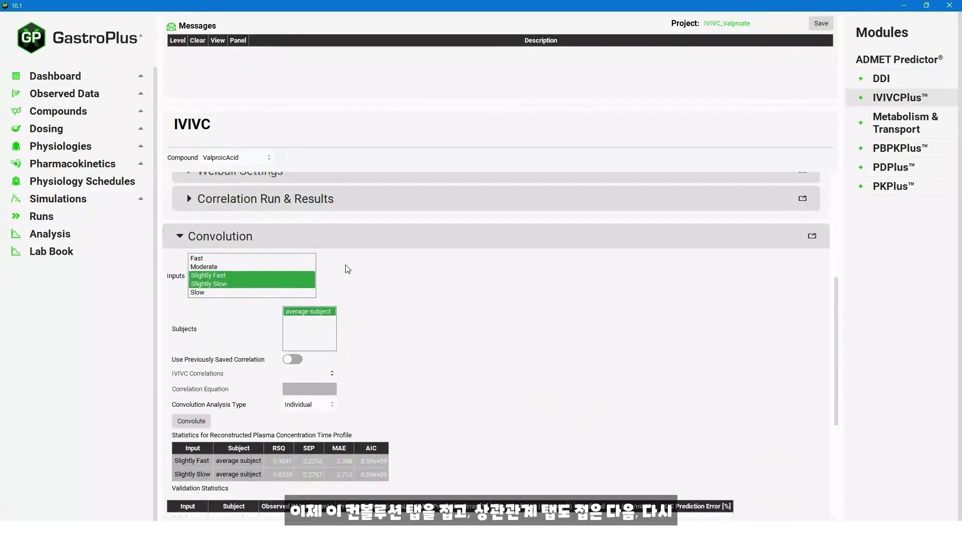
{"action": "left_click", "coordinate": [190, 232]}
{"action": "left_click", "coordinate": [189, 271]}
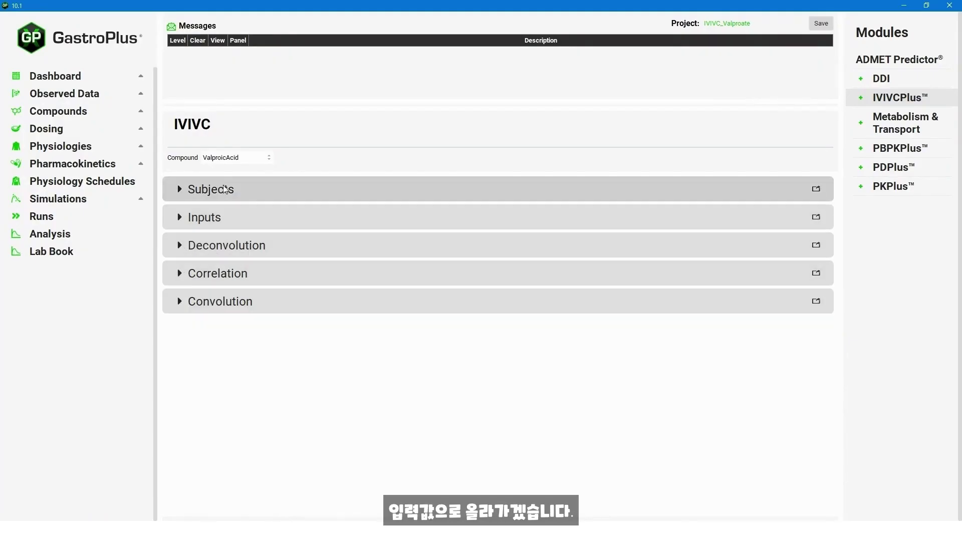
Open the Inputs section and set the Slow input's base simulation to CR Tablet 500mg Slow
{"action": "left_click", "coordinate": [180, 219]}
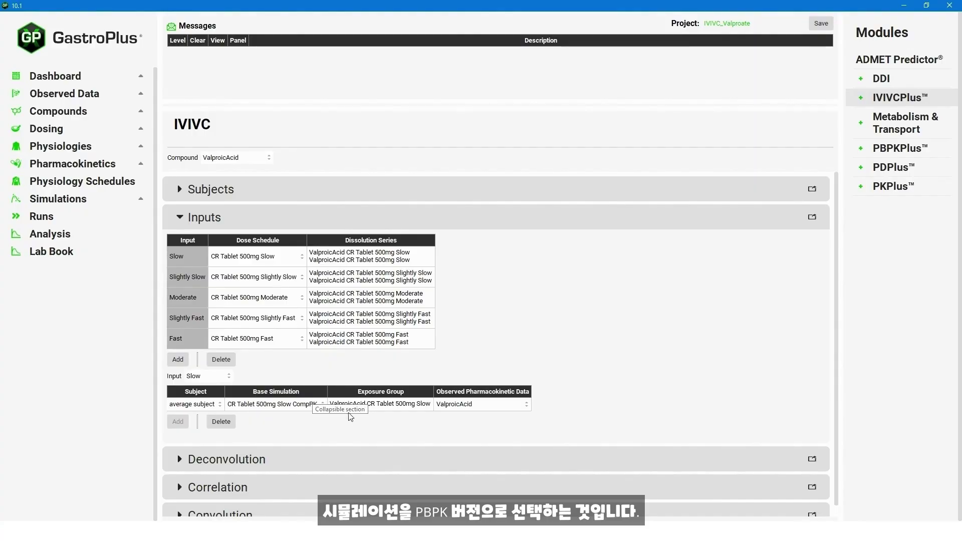
{"action": "left_click", "coordinate": [224, 378]}
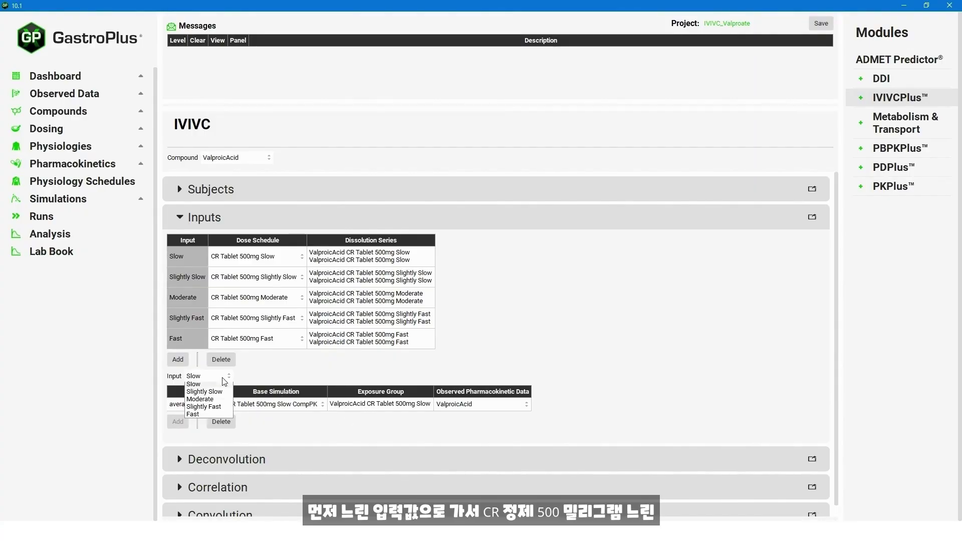
{"action": "left_click", "coordinate": [226, 377]}
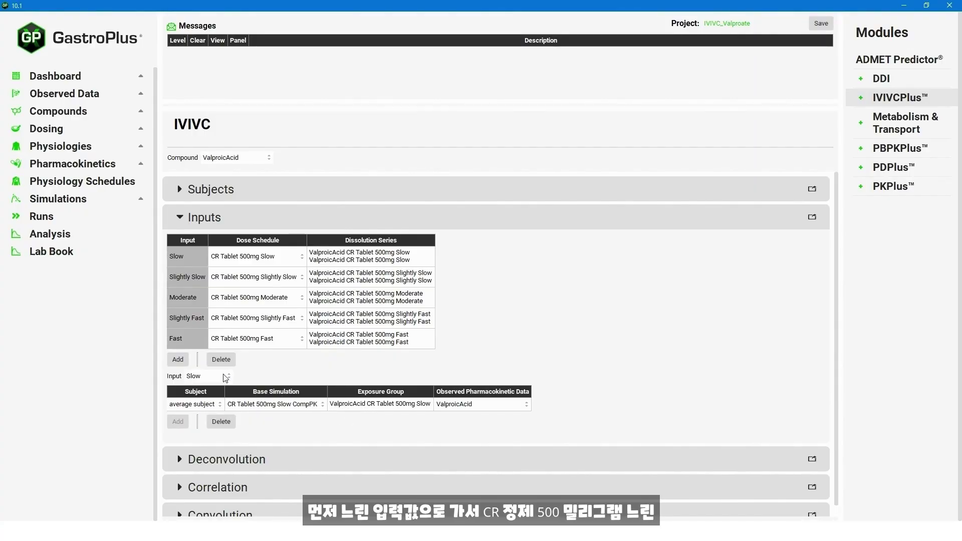
{"action": "left_click", "coordinate": [283, 405]}
{"action": "left_click", "coordinate": [285, 407]}
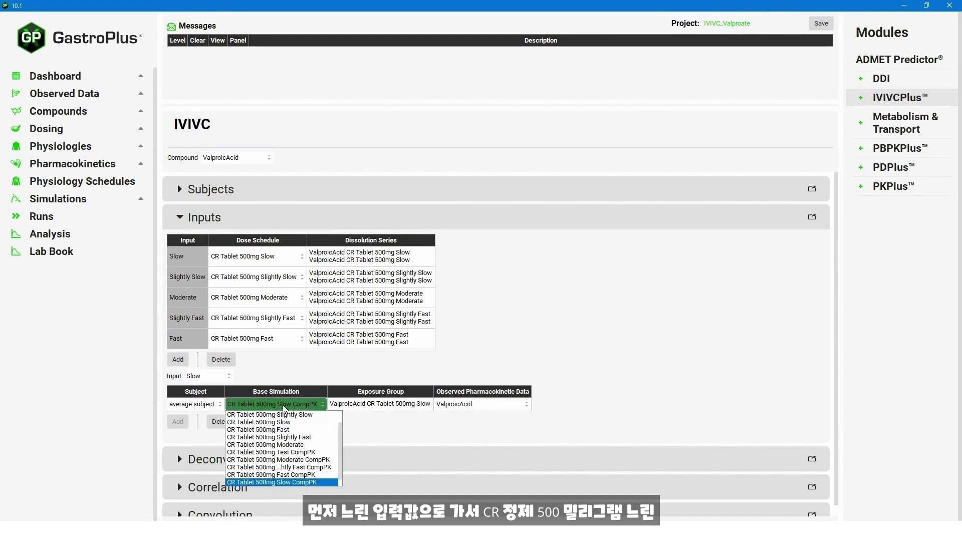
{"action": "left_click", "coordinate": [287, 424]}
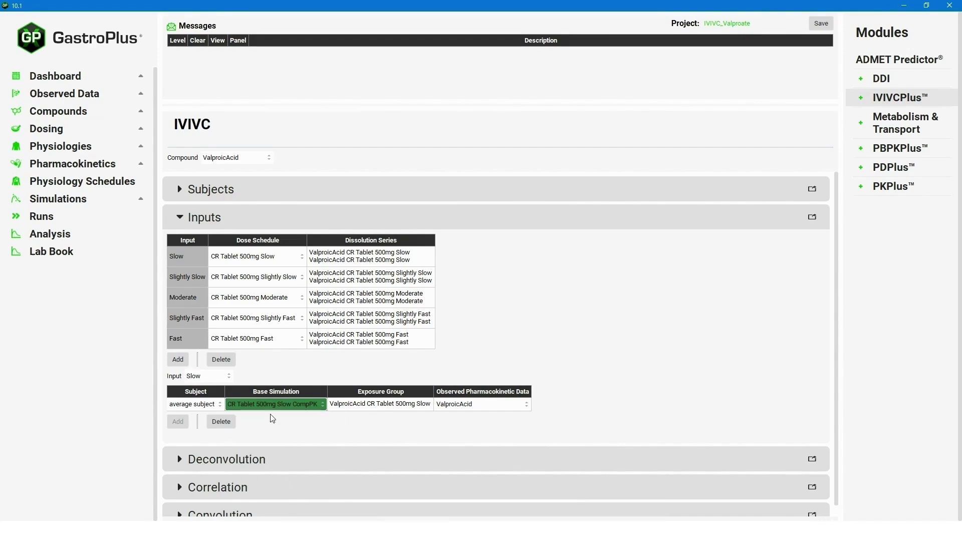
Set the Slightly Slow input's base simulation to CR Tablet 500mg Slightly Slow
{"action": "left_click", "coordinate": [229, 377]}
{"action": "left_click", "coordinate": [222, 393]}
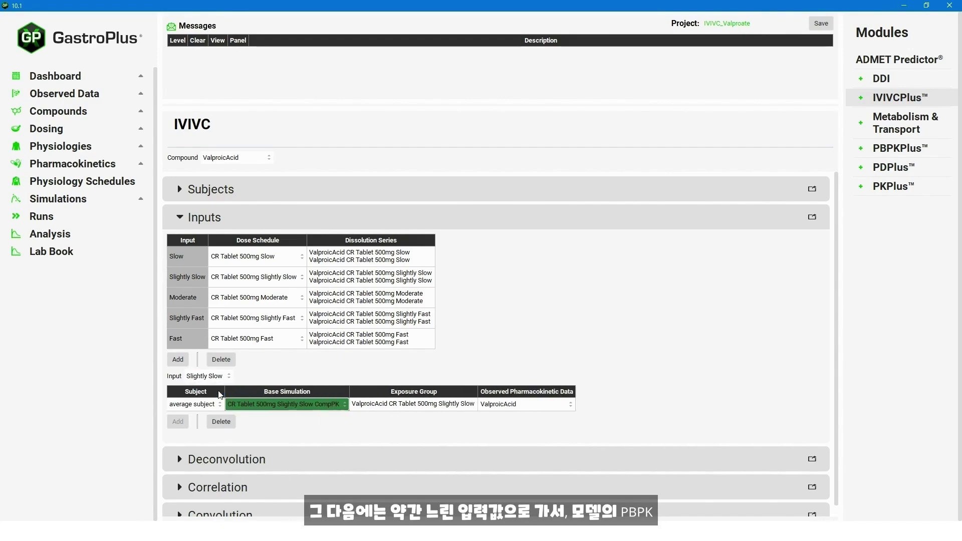
{"action": "left_click", "coordinate": [317, 409]}
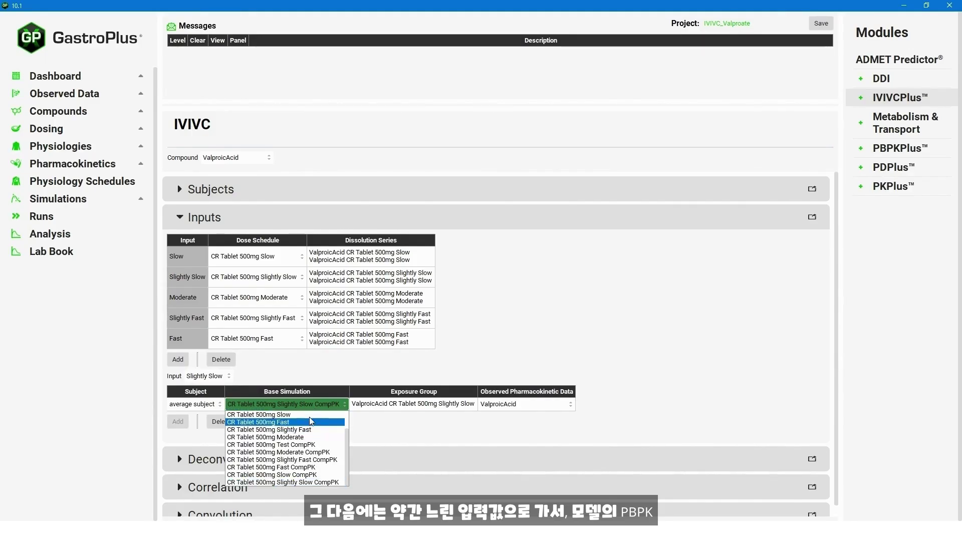
{"action": "scroll", "coordinate": [324, 440], "scroll_direction": "up", "scroll_amount": 1}
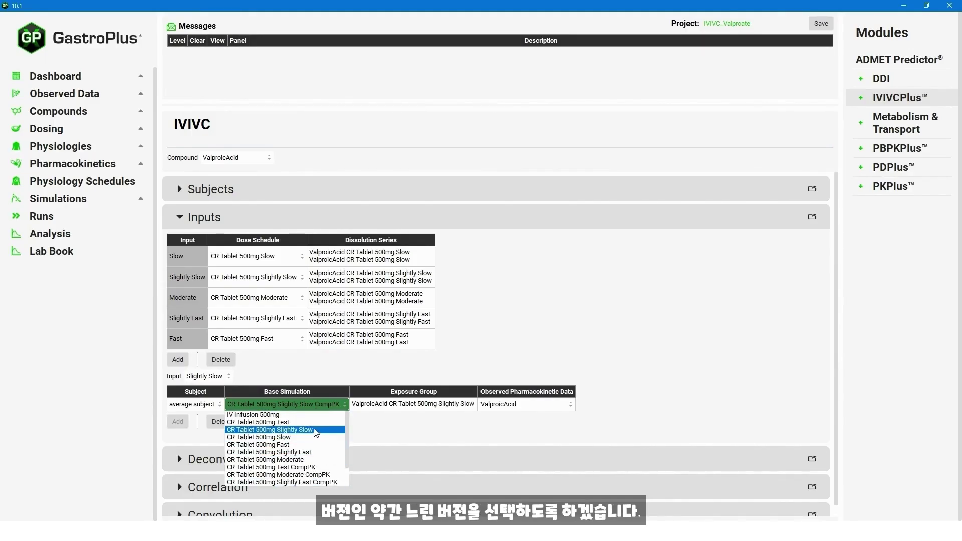
{"action": "left_click", "coordinate": [315, 432]}
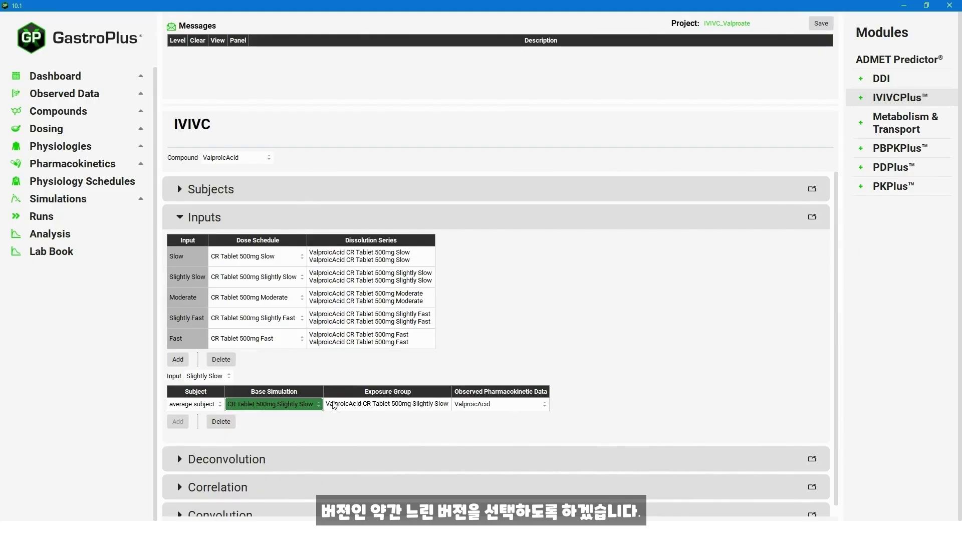
Set the Moderate input's base simulation to CR Tablet 500mg Moderate
{"action": "left_click", "coordinate": [229, 377]}
{"action": "left_click", "coordinate": [221, 401]}
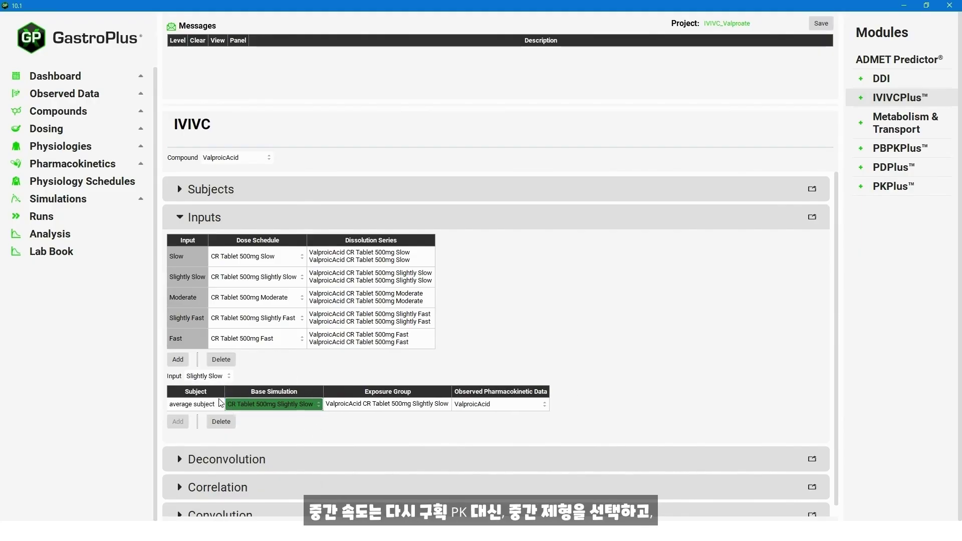
{"action": "left_click", "coordinate": [325, 408]}
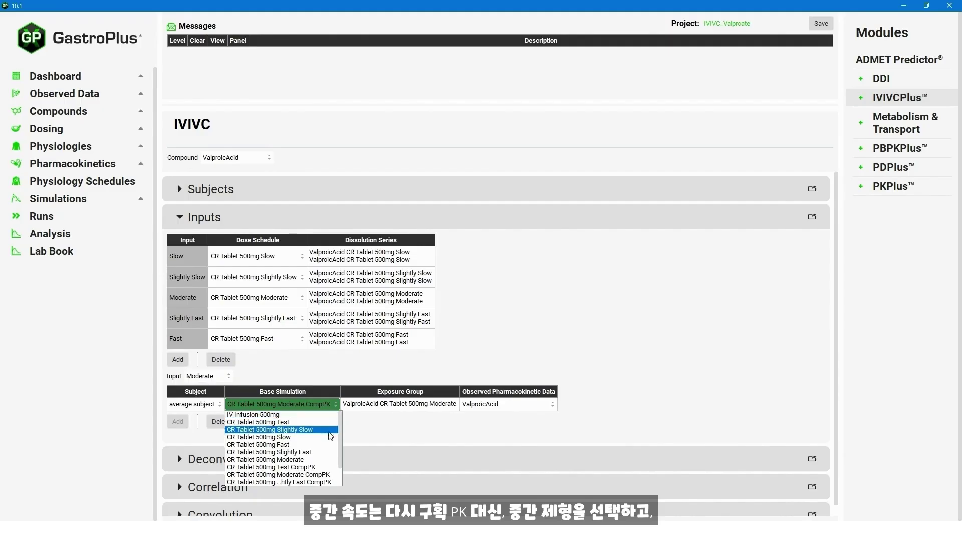
{"action": "left_click", "coordinate": [301, 460]}
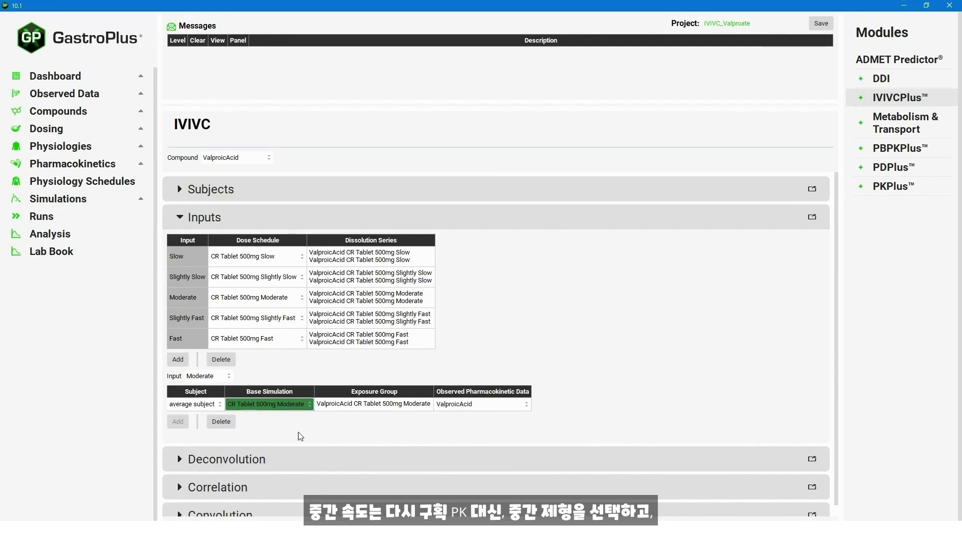
Set the Slightly Fast input's base simulation to CR Tablet 500mg Slightly Fast
{"action": "left_click", "coordinate": [230, 377]}
{"action": "left_click", "coordinate": [204, 408]}
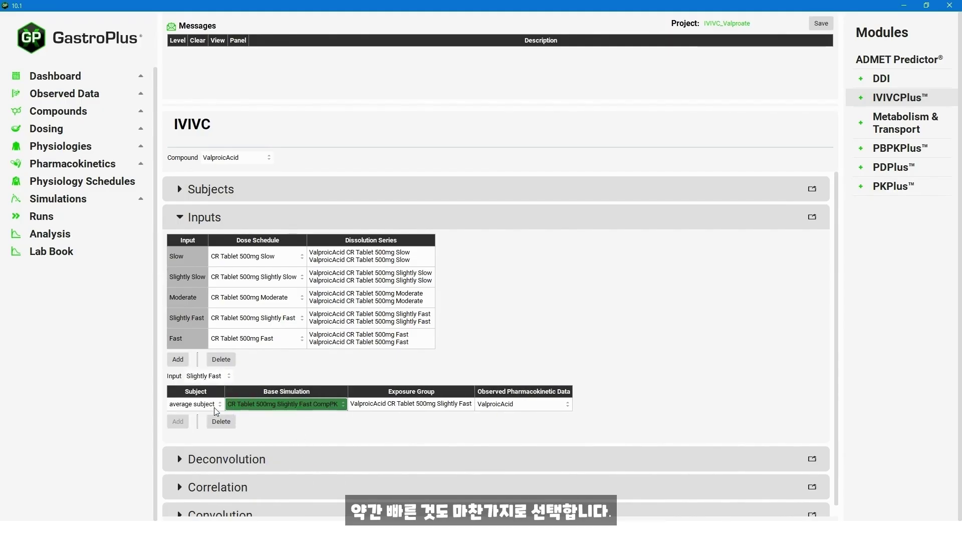
{"action": "left_click", "coordinate": [327, 409]}
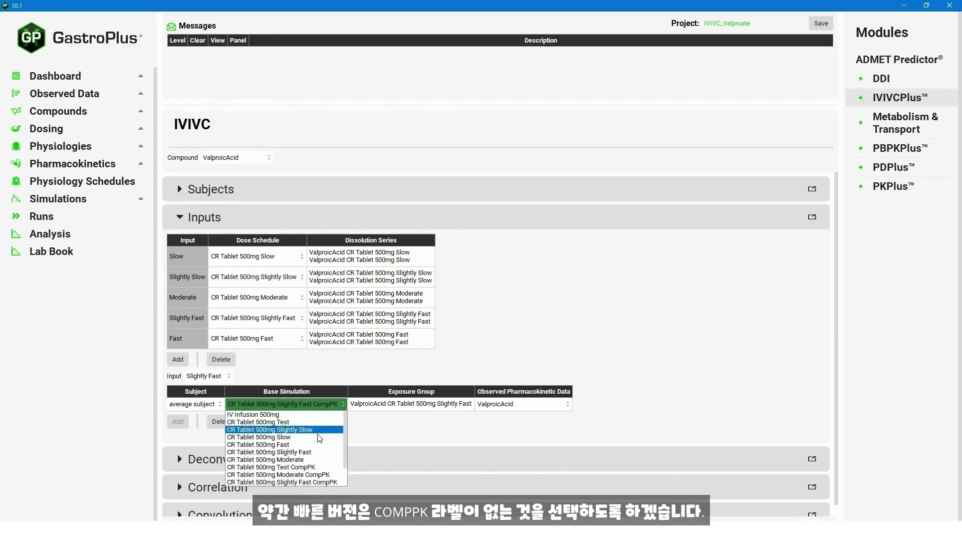
{"action": "left_click", "coordinate": [304, 452]}
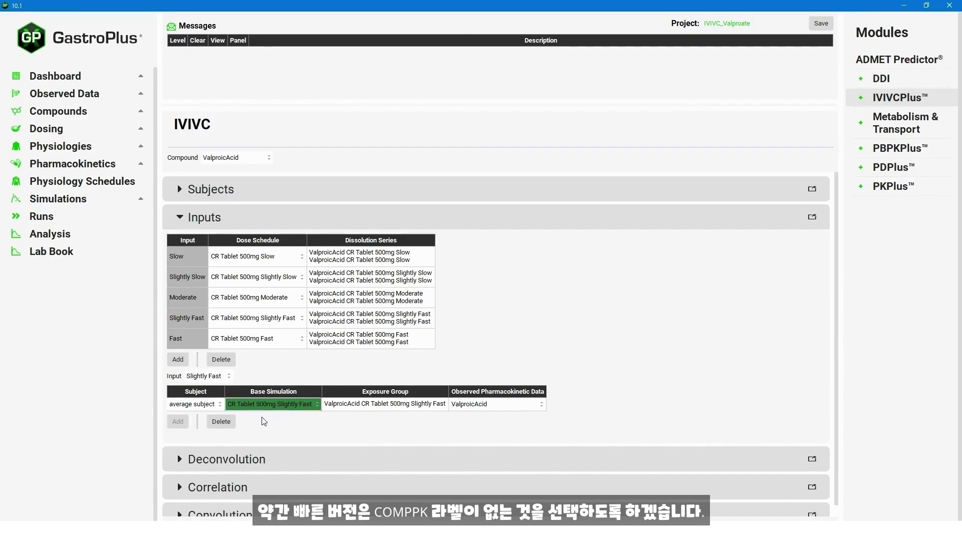
Set the Fast input's base simulation to CR Tablet 500mg Fast
{"action": "left_click", "coordinate": [221, 377]}
{"action": "left_click", "coordinate": [205, 422]}
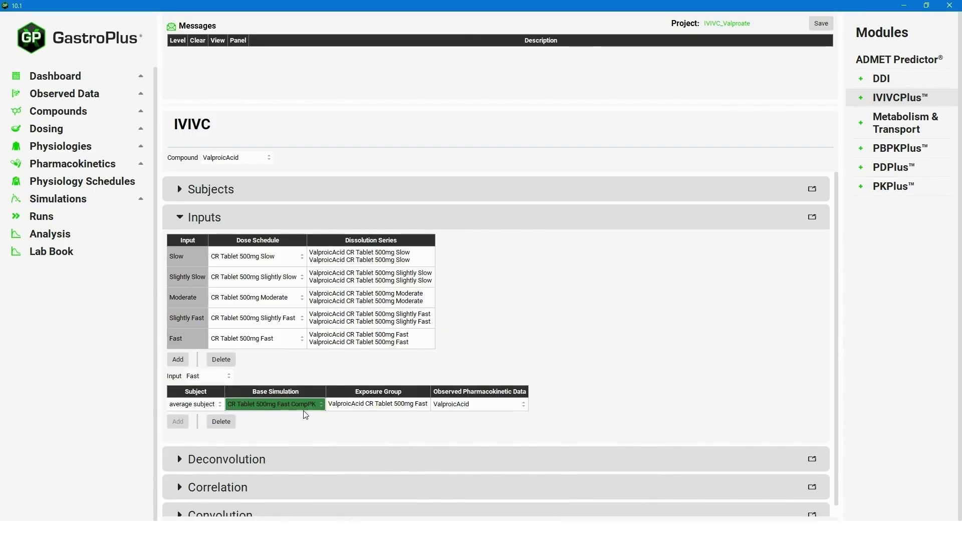
{"action": "left_click", "coordinate": [310, 407]}
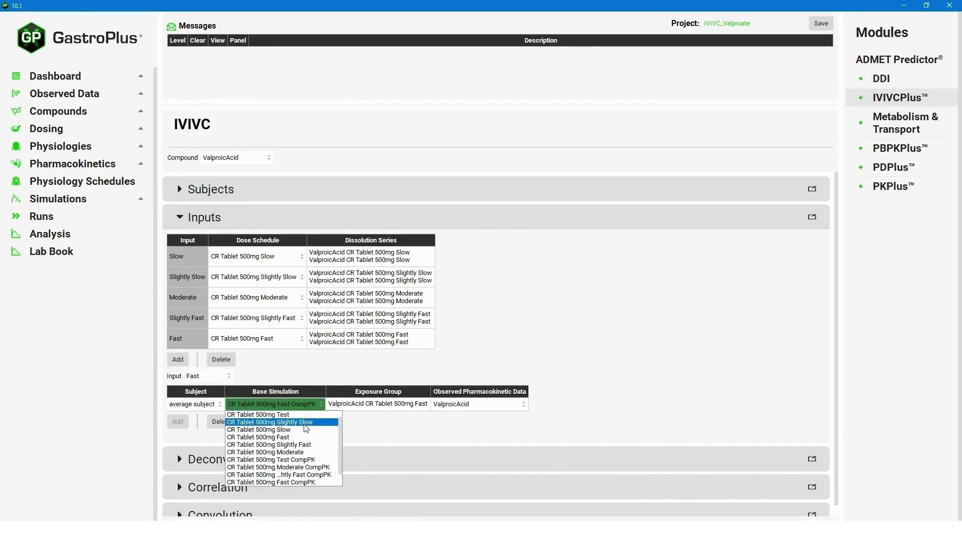
{"action": "left_click", "coordinate": [290, 438]}
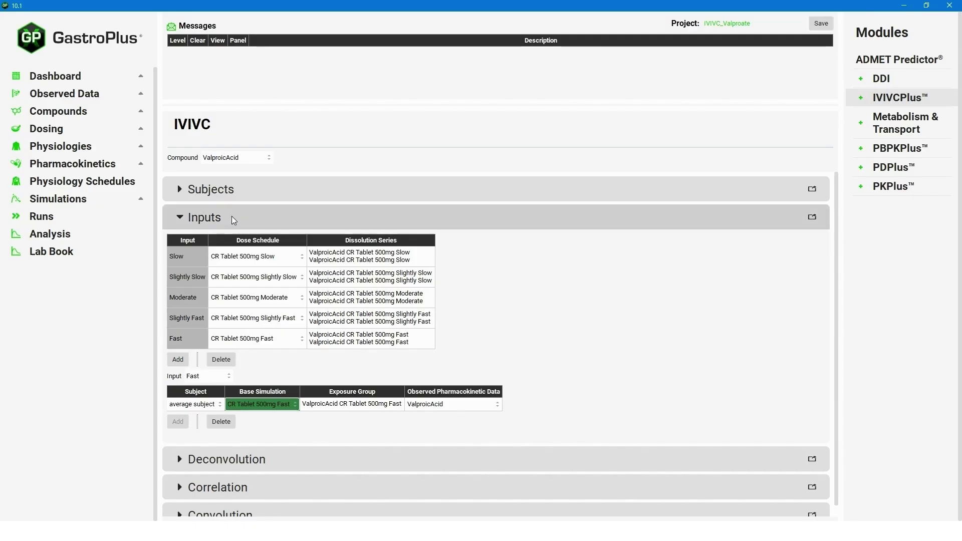
Move from the Inputs section to Deconvolution and set the deconvolution method to Mechanistic
{"action": "left_click", "coordinate": [183, 222]}
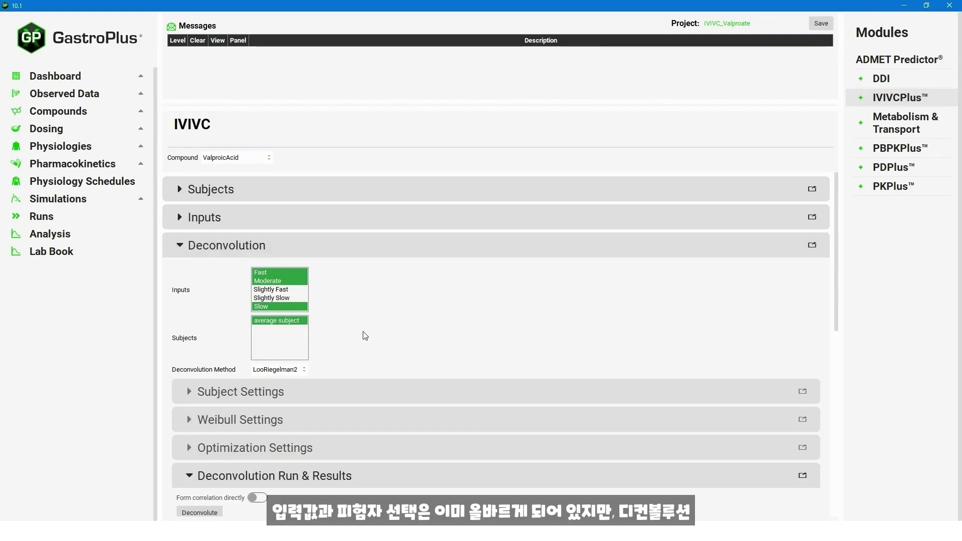
{"action": "left_click", "coordinate": [301, 373]}
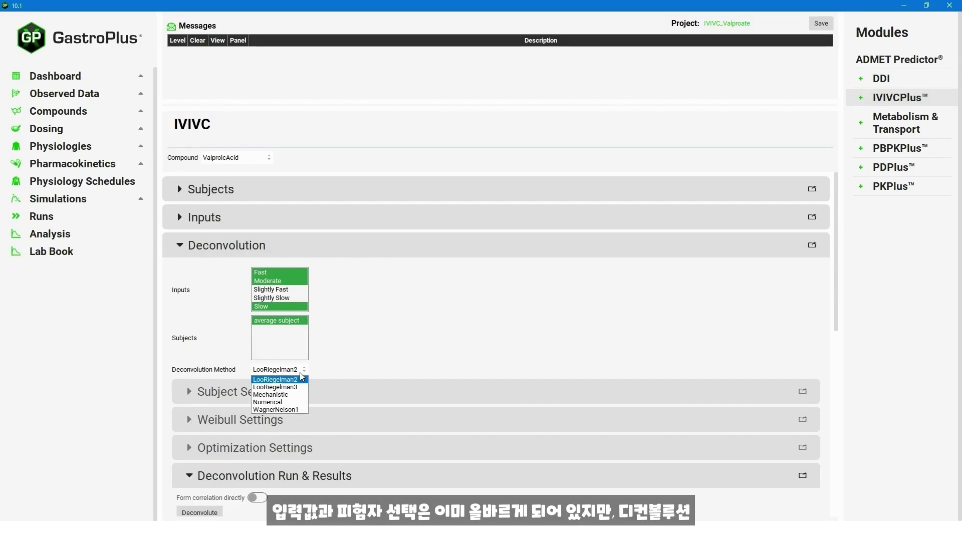
{"action": "left_click", "coordinate": [289, 396]}
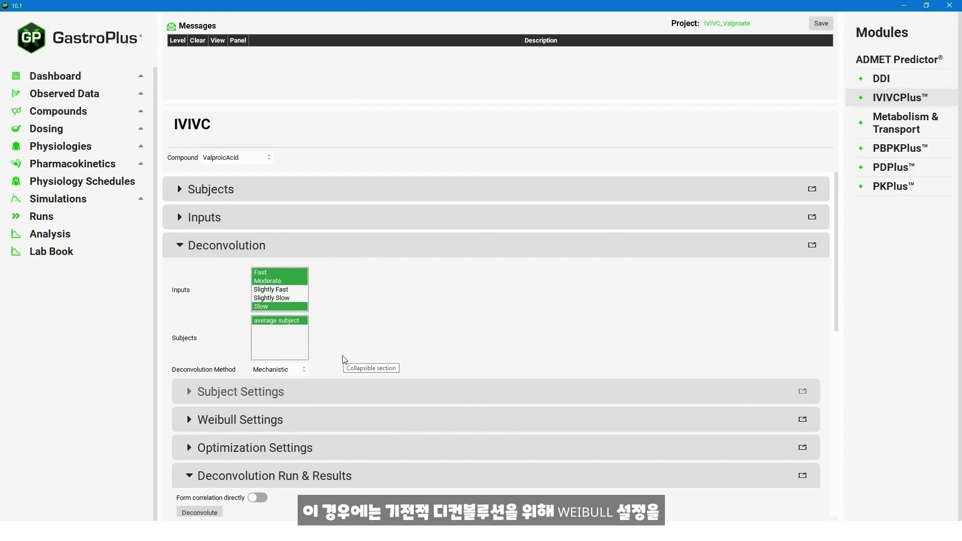
In the Weibull settings, set the number of phases to 2 for the Fast, Moderate and Slow inputs
{"action": "left_click", "coordinate": [190, 421]}
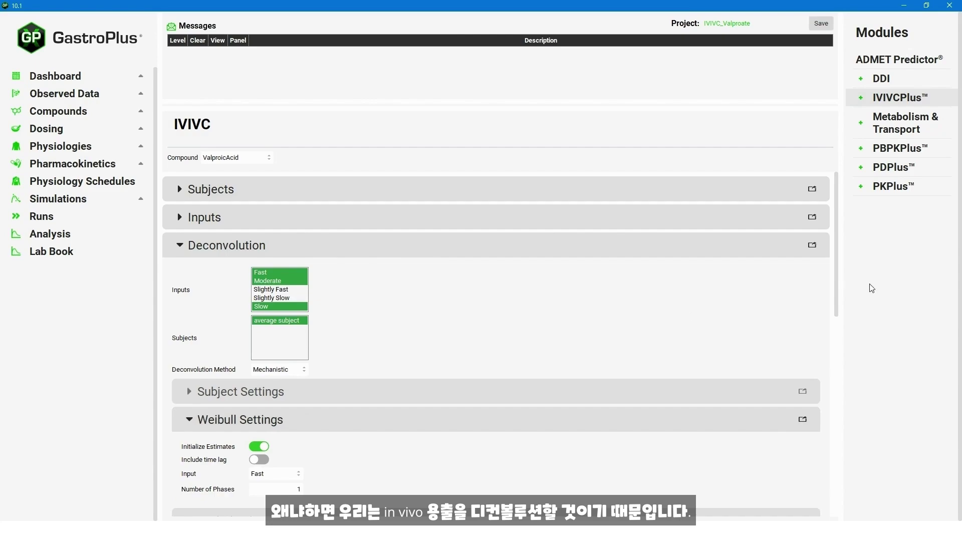
{"action": "left_click_drag", "start_coordinate": [834, 290], "coordinate": [832, 342]}
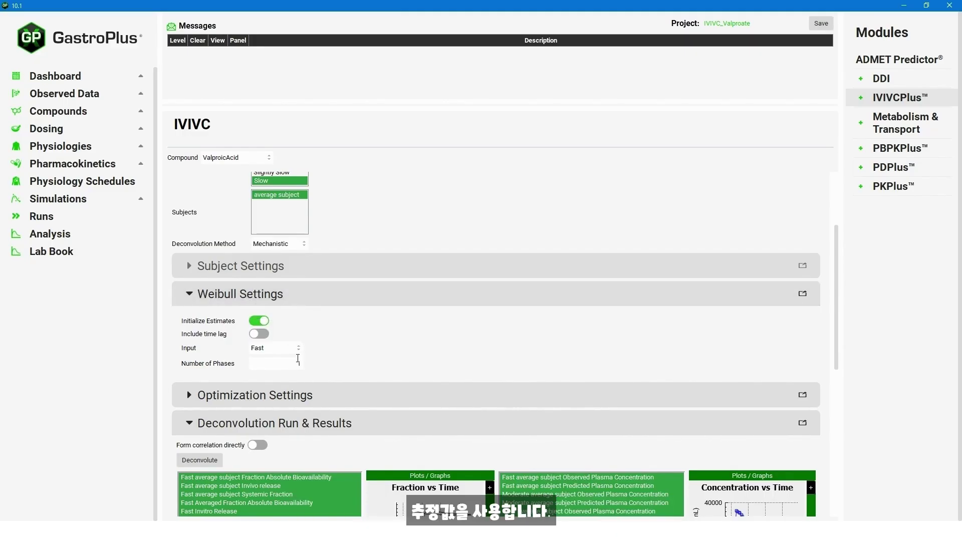
{"action": "scroll", "coordinate": [295, 365], "scroll_direction": "up", "scroll_amount": 1}
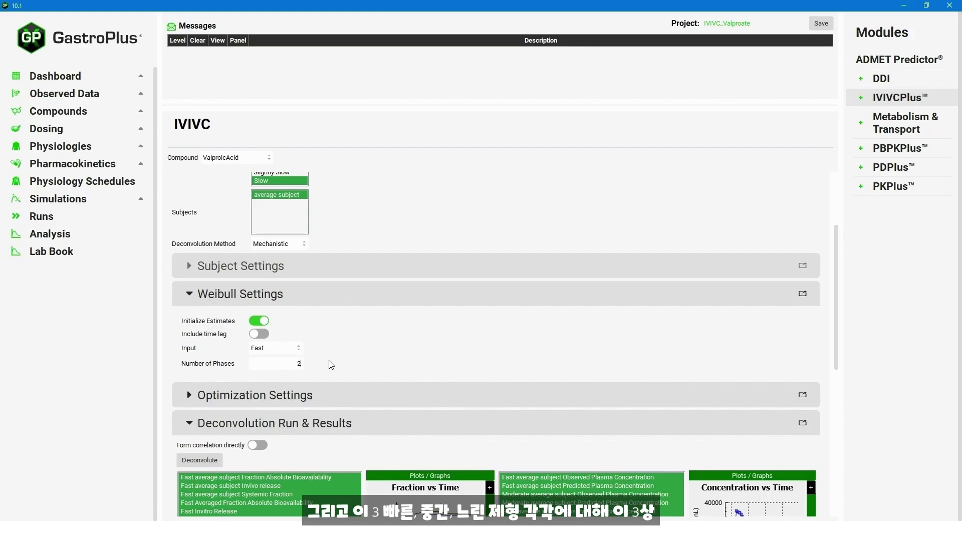
{"action": "left_click", "coordinate": [293, 350]}
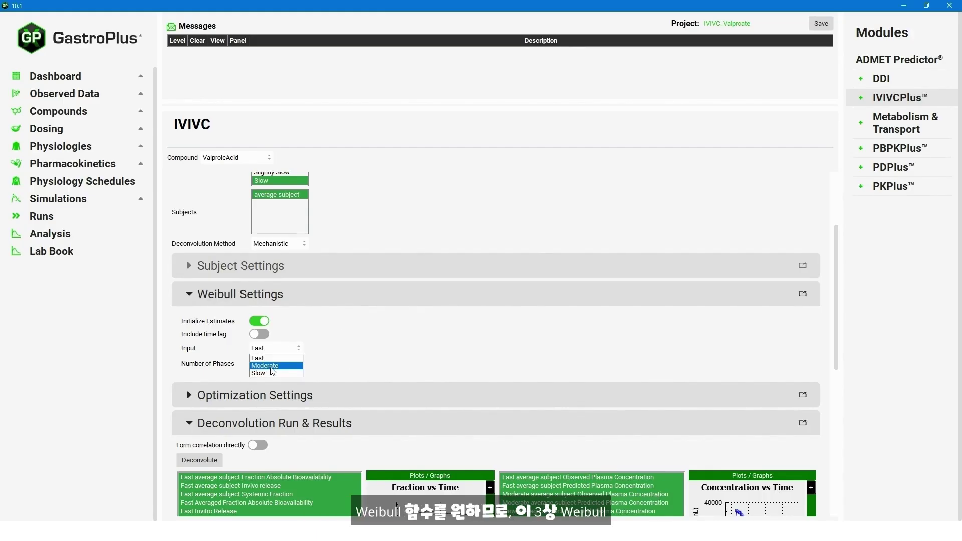
{"action": "left_click", "coordinate": [279, 366]}
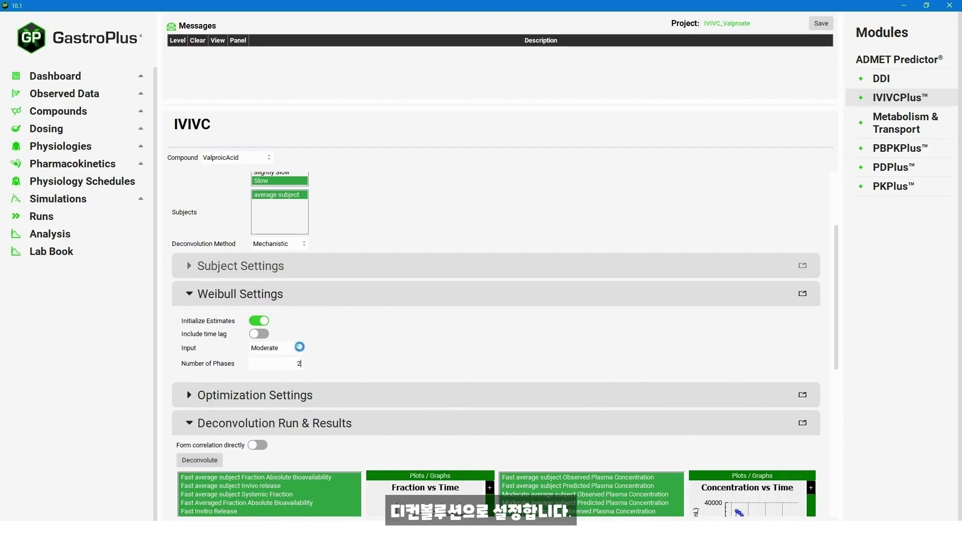
{"action": "left_click", "coordinate": [295, 353]}
{"action": "left_click", "coordinate": [276, 369]}
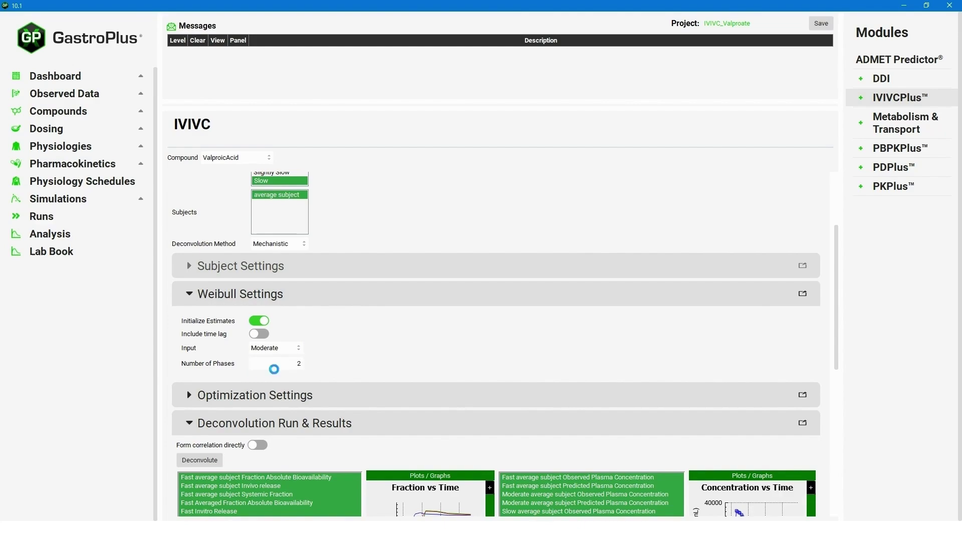
{"action": "scroll", "coordinate": [293, 368], "scroll_direction": "up", "scroll_amount": 1}
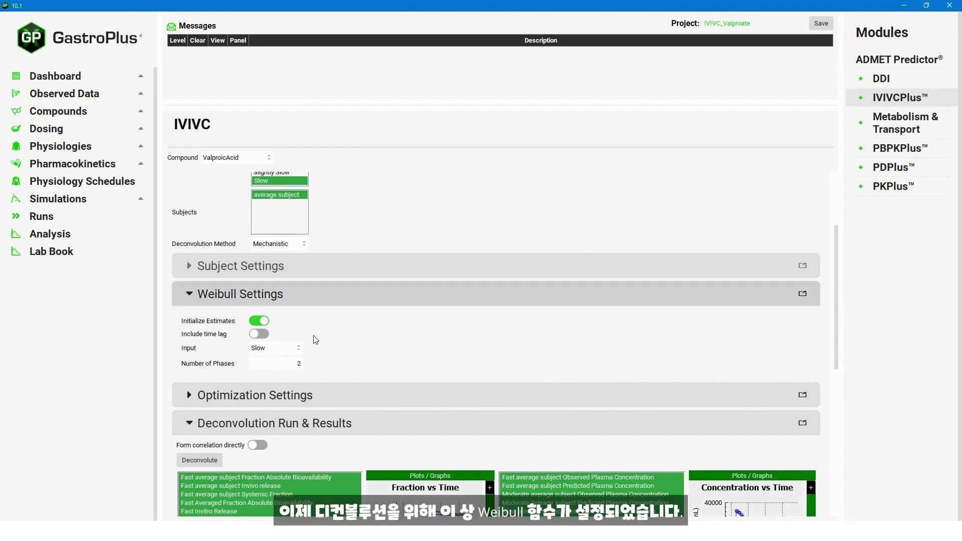
Use the ConcentrationPlasma Venous Return data as the optimization objective and run the mechanistic deconvolution
{"action": "left_click", "coordinate": [191, 396]}
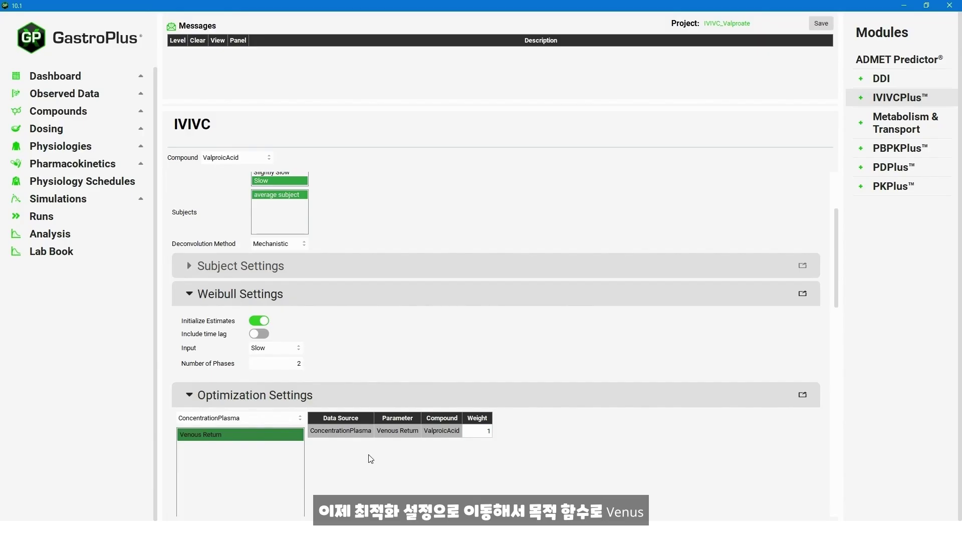
{"action": "left_click", "coordinate": [218, 436]}
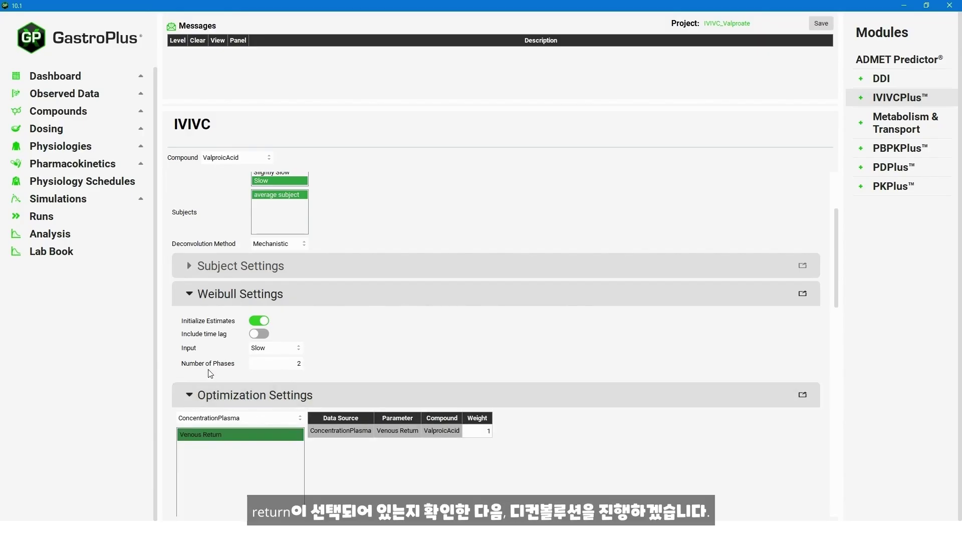
{"action": "left_click_drag", "start_coordinate": [837, 272], "coordinate": [821, 390]}
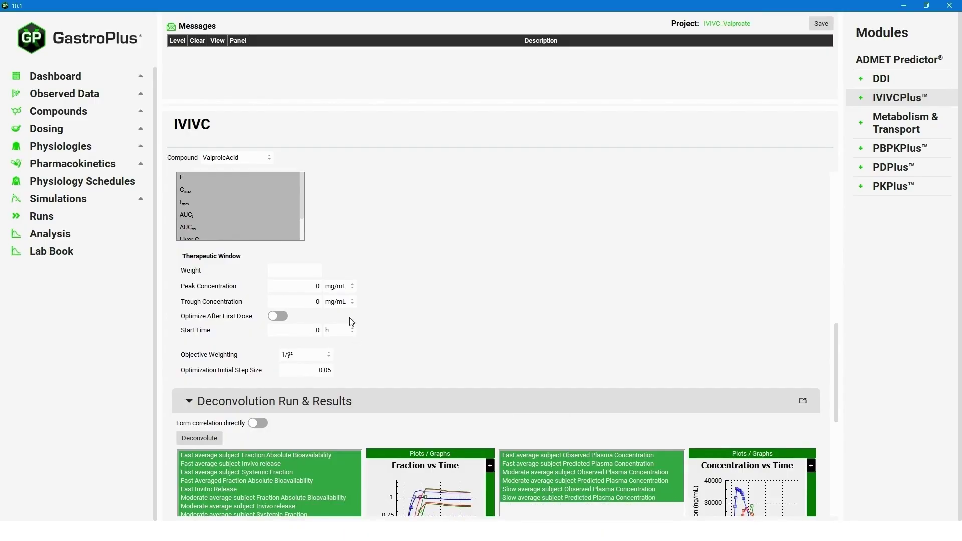
{"action": "left_click", "coordinate": [201, 439]}
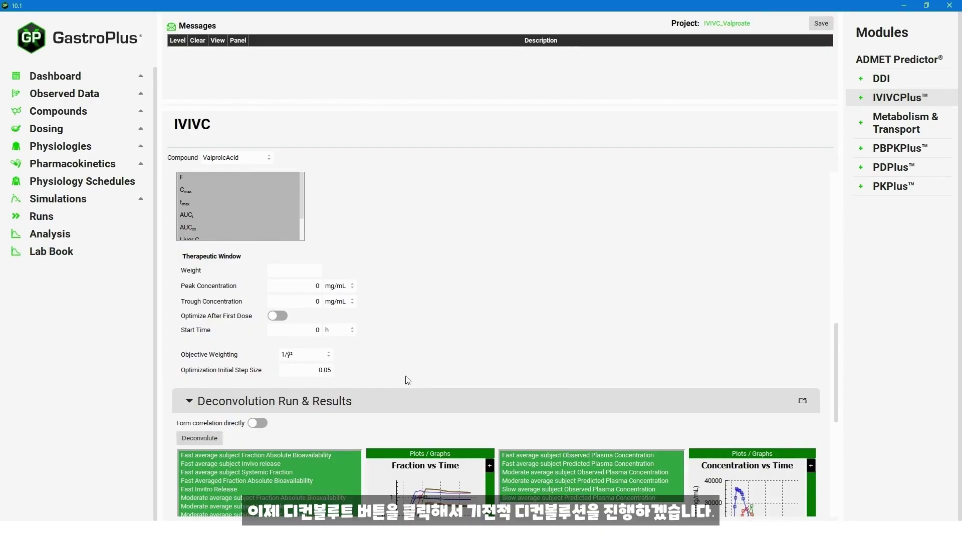
Run the mechanistic deconvolution and review the fraction, plasma concentration, exposure and Levy time plots
{"action": "left_click", "coordinate": [212, 440]}
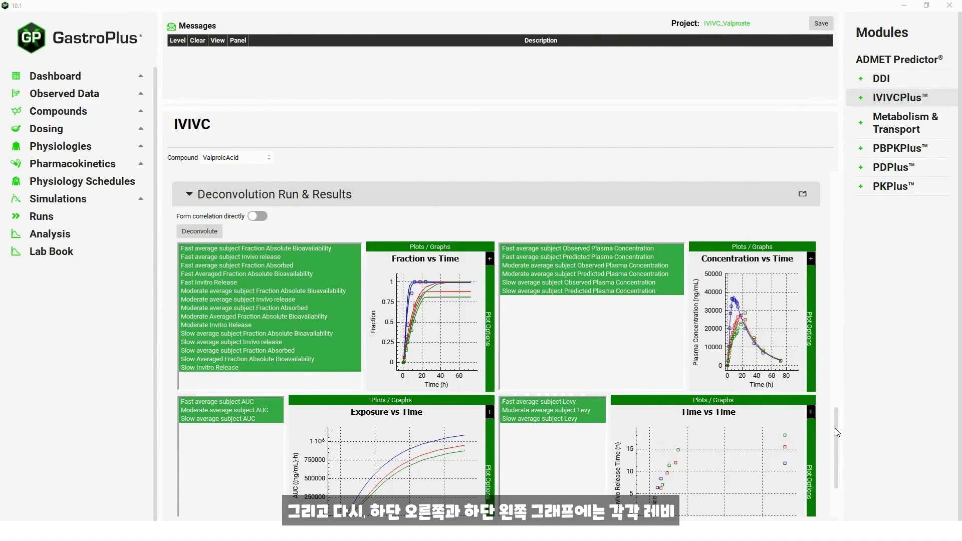
{"action": "left_click_drag", "start_coordinate": [835, 428], "coordinate": [835, 449]}
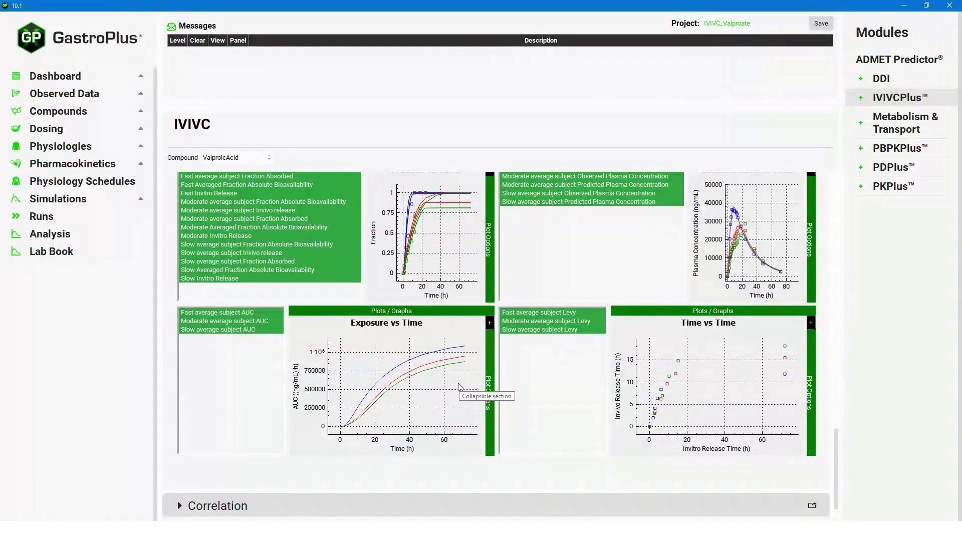
{"action": "left_click_drag", "start_coordinate": [836, 462], "coordinate": [835, 446]}
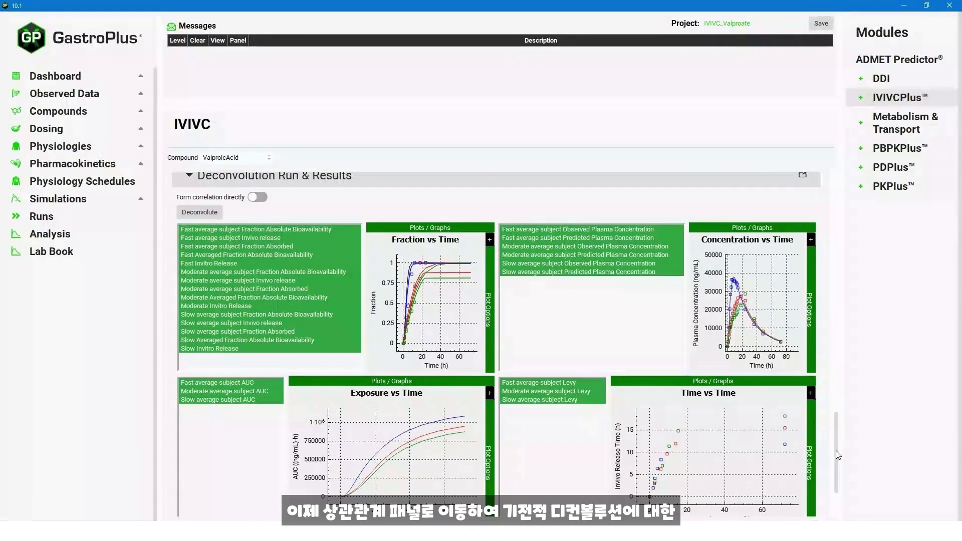
{"action": "left_click_drag", "start_coordinate": [836, 450], "coordinate": [840, 489]}
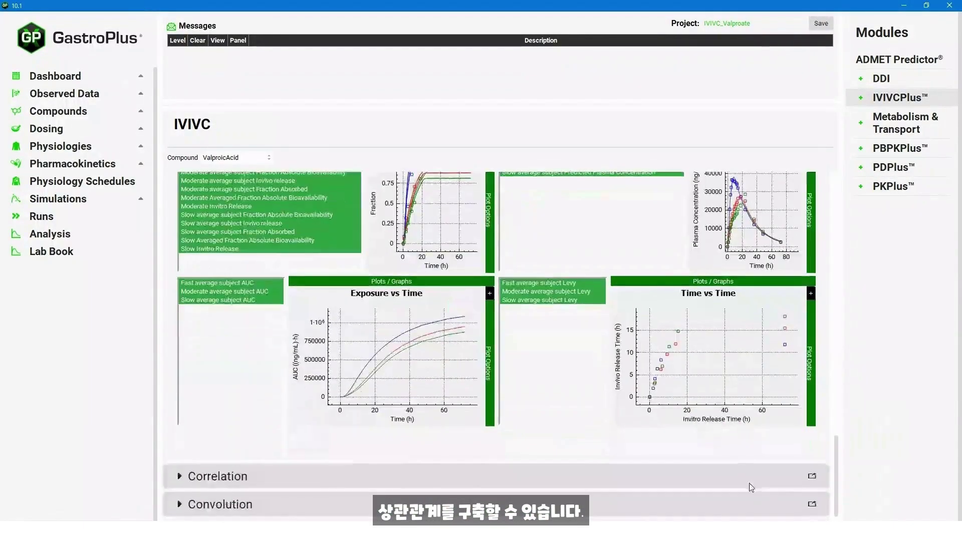
Form the correlation with the Linear, Power, SecondOrder and ThirdOrder functions under the Akaike criterion, and review its statistics and fit plot
{"action": "left_click", "coordinate": [541, 476]}
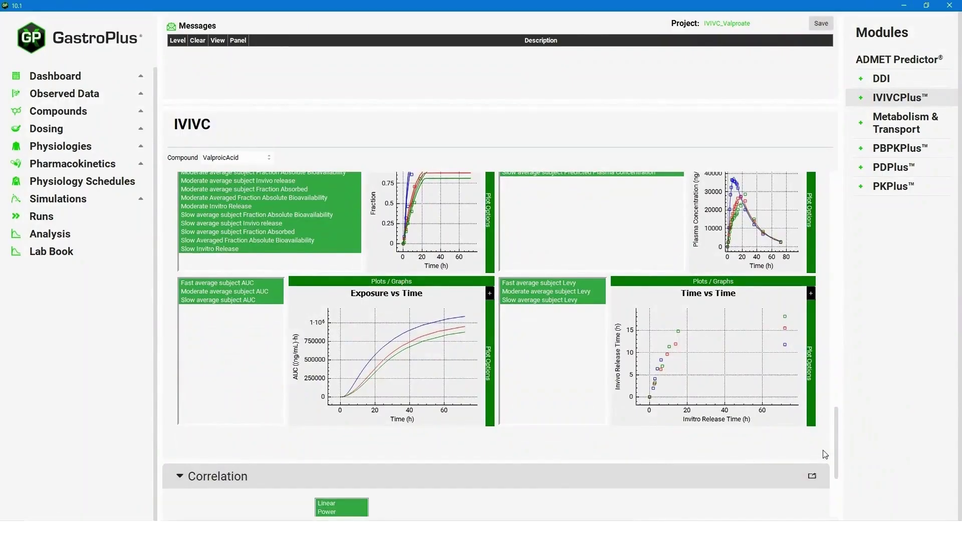
{"action": "left_click_drag", "start_coordinate": [835, 440], "coordinate": [837, 477]}
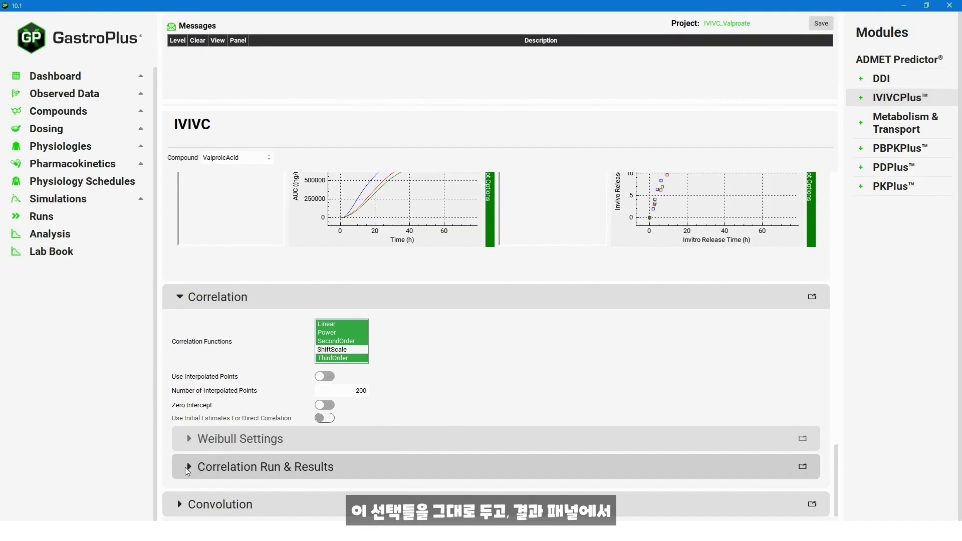
{"action": "left_click", "coordinate": [254, 476]}
{"action": "scroll", "coordinate": [508, 466], "scroll_direction": "down", "scroll_amount": 2}
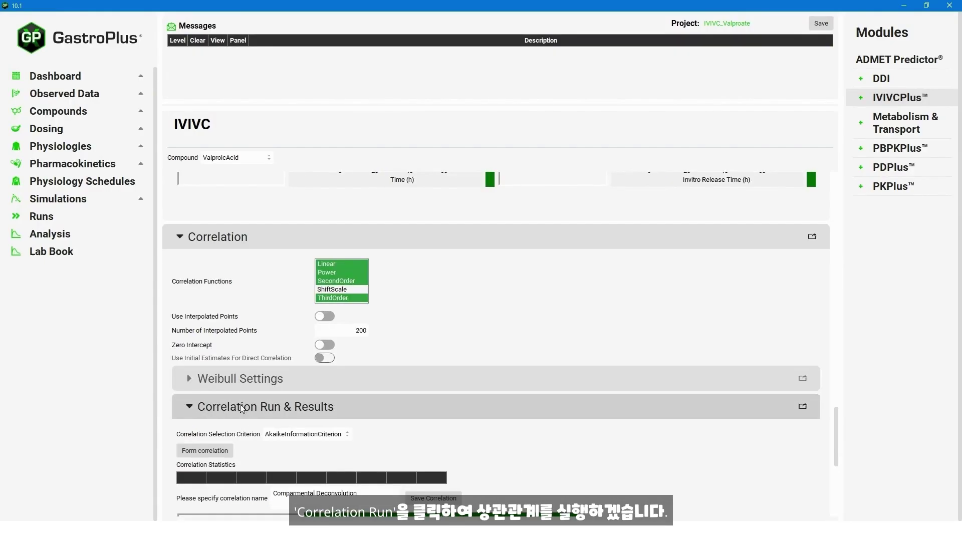
{"action": "left_click", "coordinate": [201, 451]}
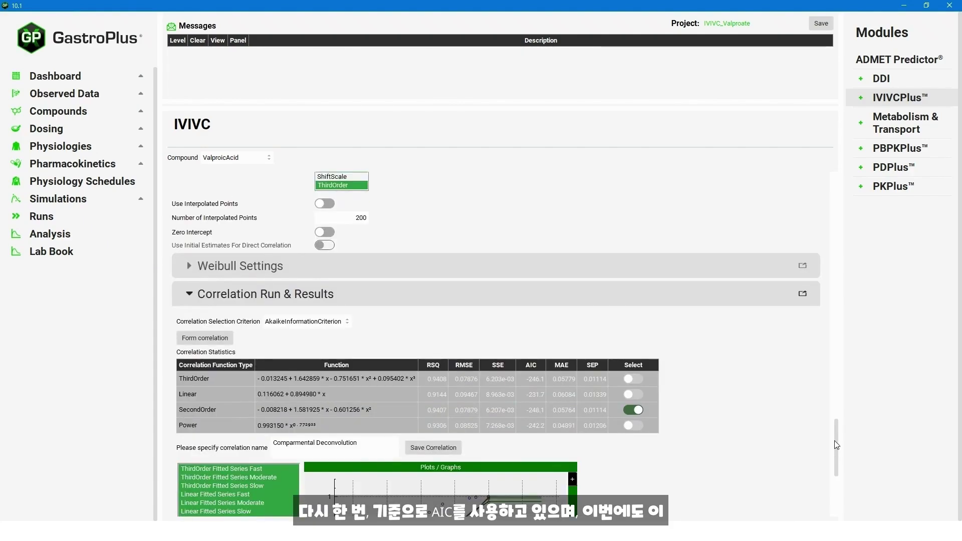
{"action": "scroll", "coordinate": [835, 456], "scroll_direction": "down", "scroll_amount": 5}
{"action": "left_click_drag", "start_coordinate": [834, 456], "coordinate": [832, 465]}
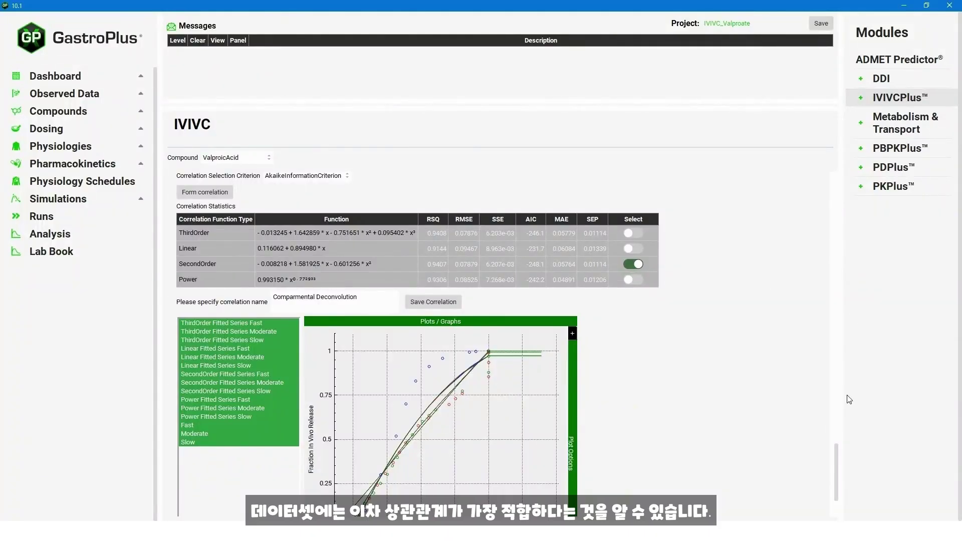
{"action": "scroll", "coordinate": [834, 452], "scroll_direction": "up", "scroll_amount": 2}
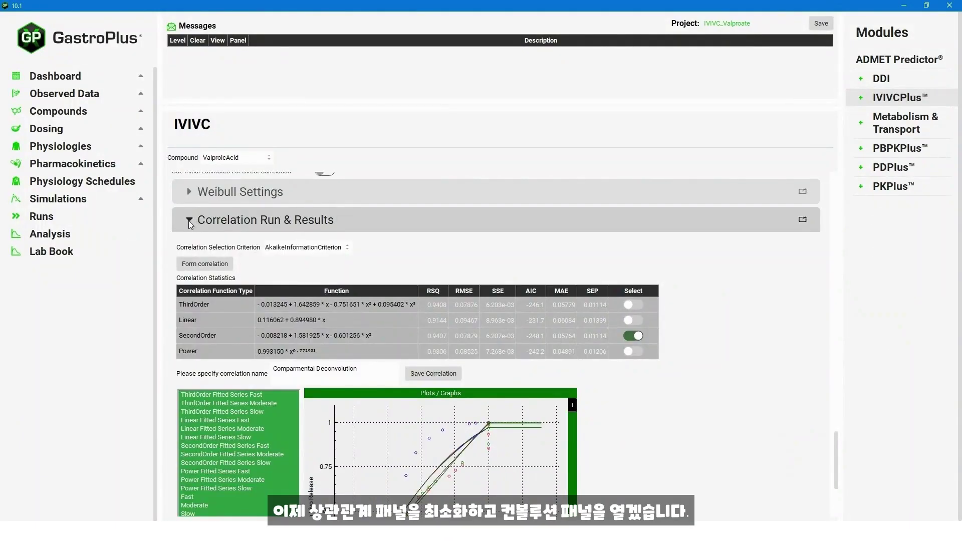
Run the convolution for the Fast, Moderate and Slow inputs only, and review the internal validation statistics and plots
{"action": "left_click", "coordinate": [189, 220]}
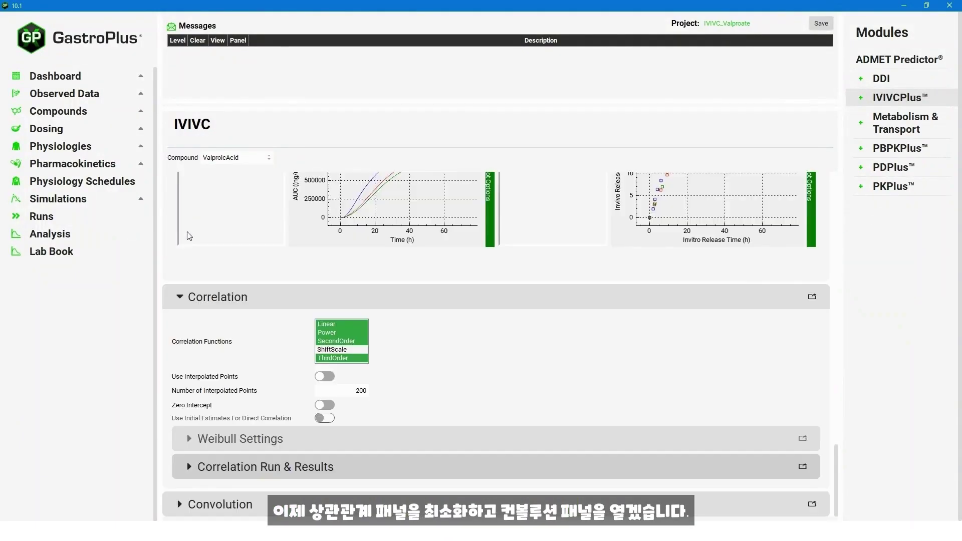
{"action": "left_click", "coordinate": [189, 499]}
{"action": "left_click_drag", "start_coordinate": [838, 426], "coordinate": [841, 489]}
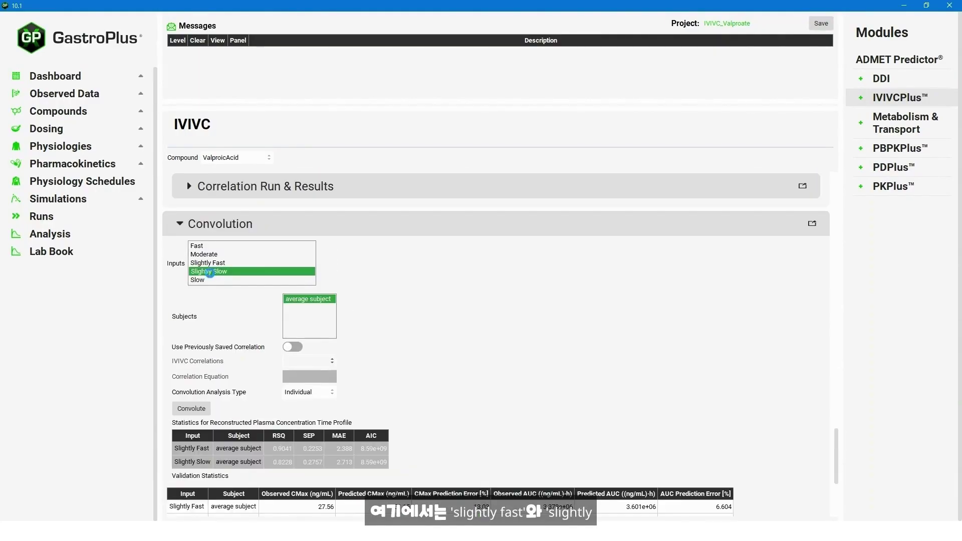
{"action": "left_click", "coordinate": [215, 273]}
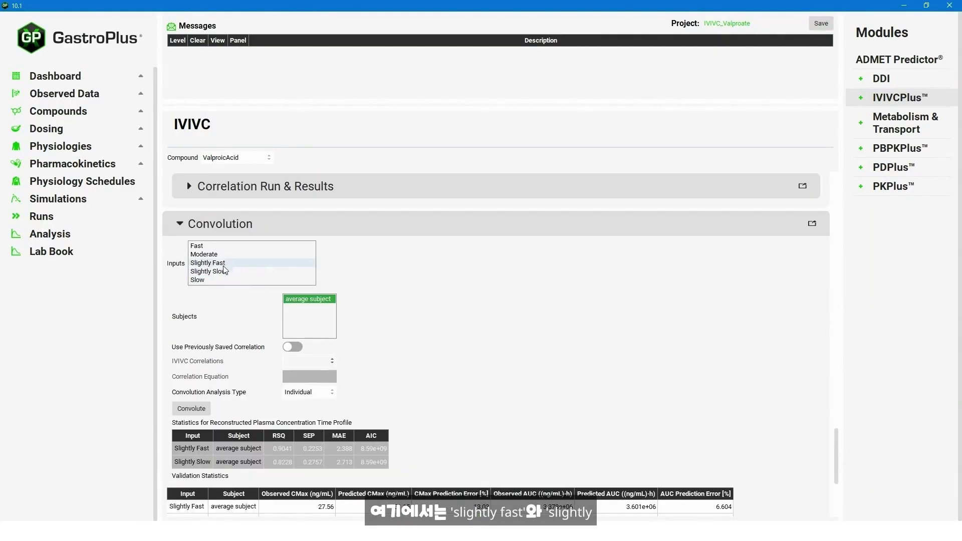
{"action": "left_click", "coordinate": [217, 251]}
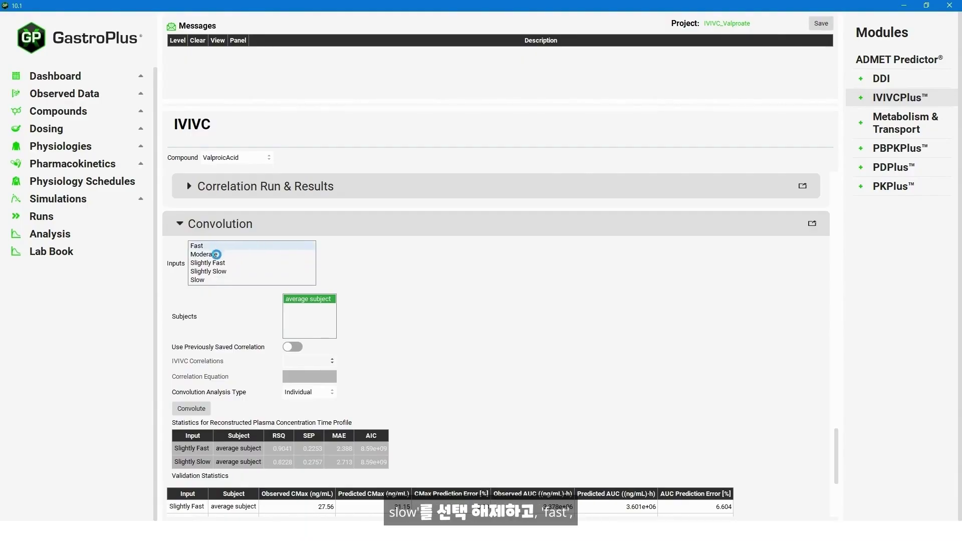
{"action": "left_click", "coordinate": [216, 254], "text": "ctrl"}
{"action": "left_click", "coordinate": [202, 280], "text": "ctrl"}
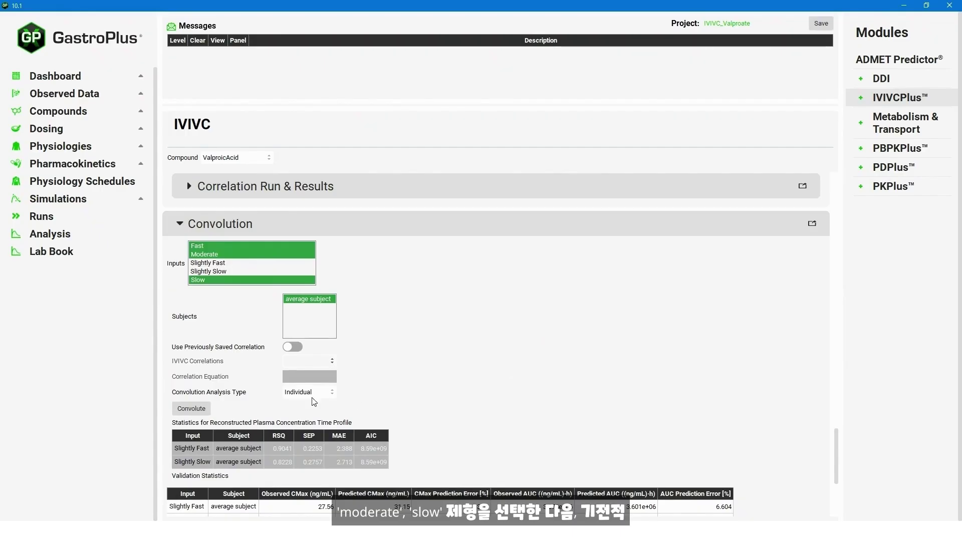
{"action": "left_click", "coordinate": [192, 408]}
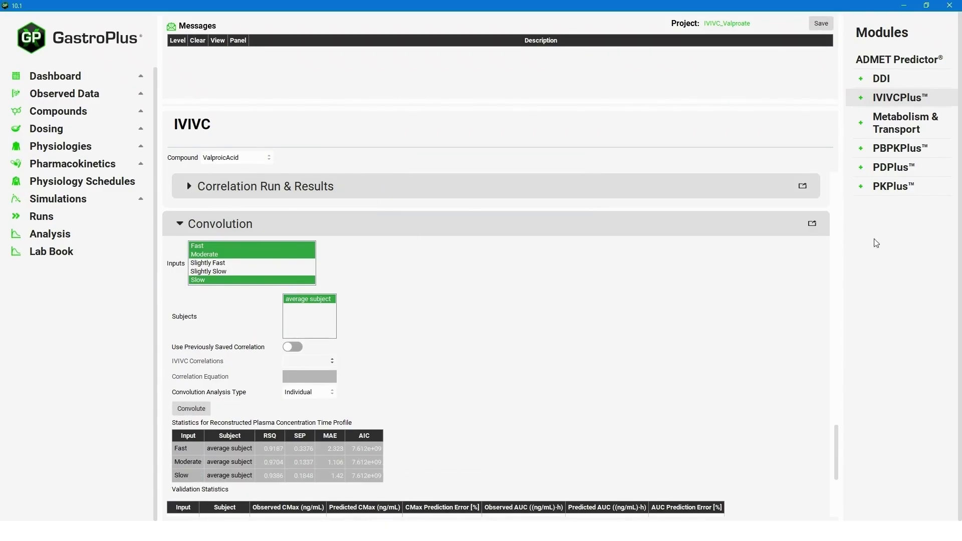
{"action": "left_click_drag", "start_coordinate": [835, 439], "coordinate": [835, 484]}
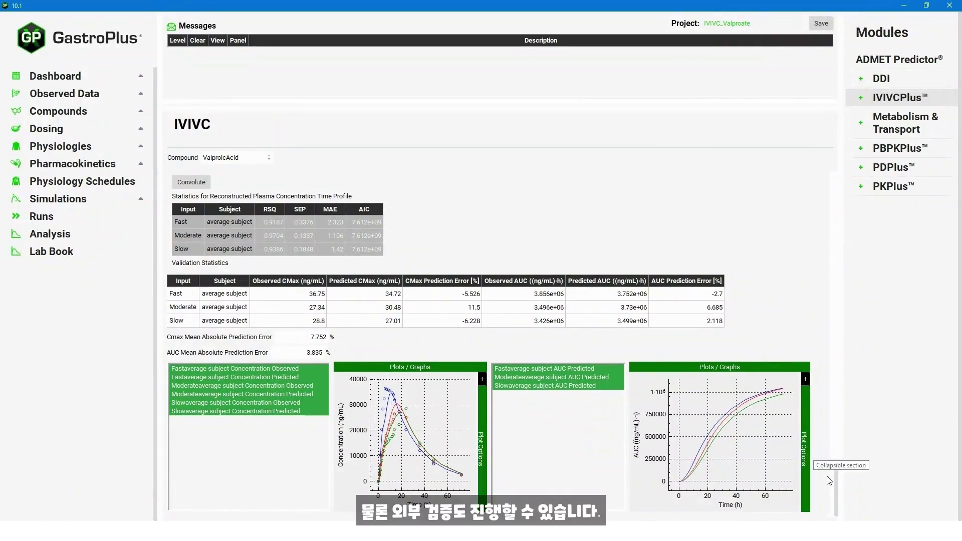
Run the convolution for the Slightly Fast and Slightly Slow inputs as external validation, and review the prediction errors and plots
{"action": "left_click_drag", "start_coordinate": [836, 473], "coordinate": [836, 421]}
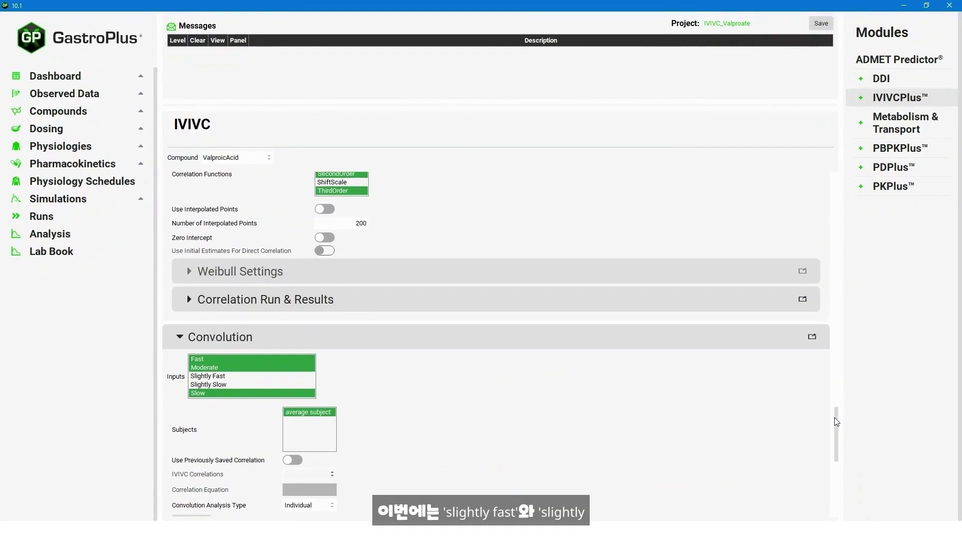
{"action": "left_click", "coordinate": [221, 366]}
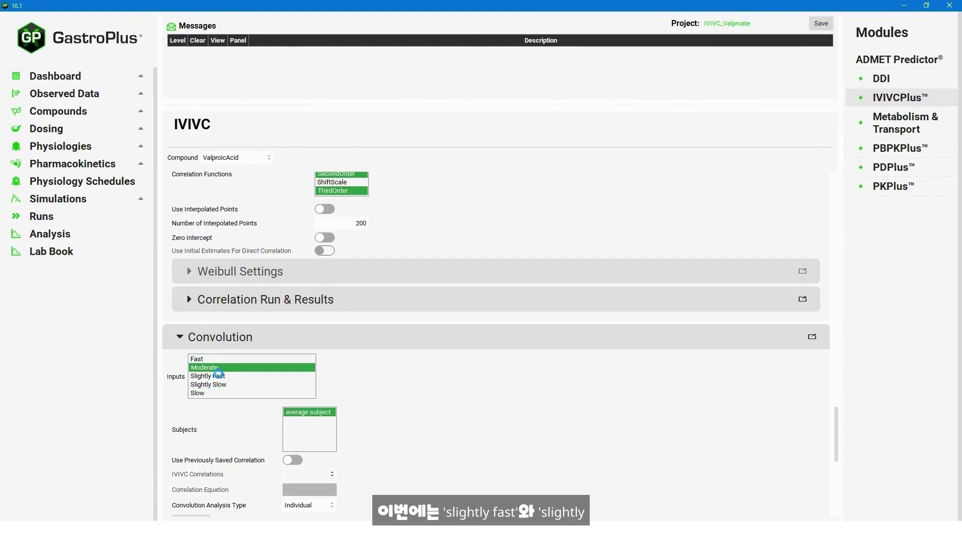
{"action": "left_click", "coordinate": [221, 369], "text": "ctrl"}
{"action": "left_click", "coordinate": [212, 385], "text": "ctrl"}
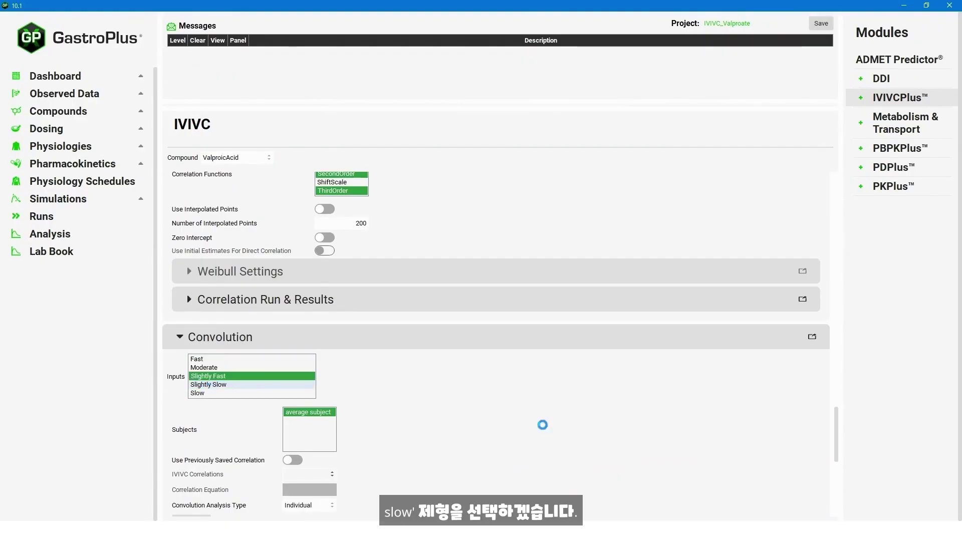
{"action": "scroll", "coordinate": [839, 441], "scroll_direction": "down", "scroll_amount": 3}
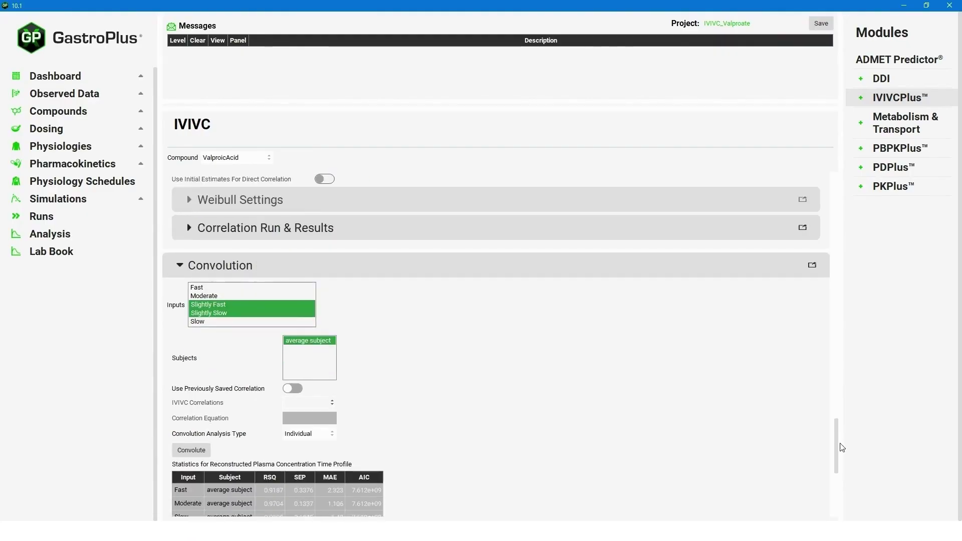
{"action": "scroll", "coordinate": [842, 459], "scroll_direction": "down", "scroll_amount": 1}
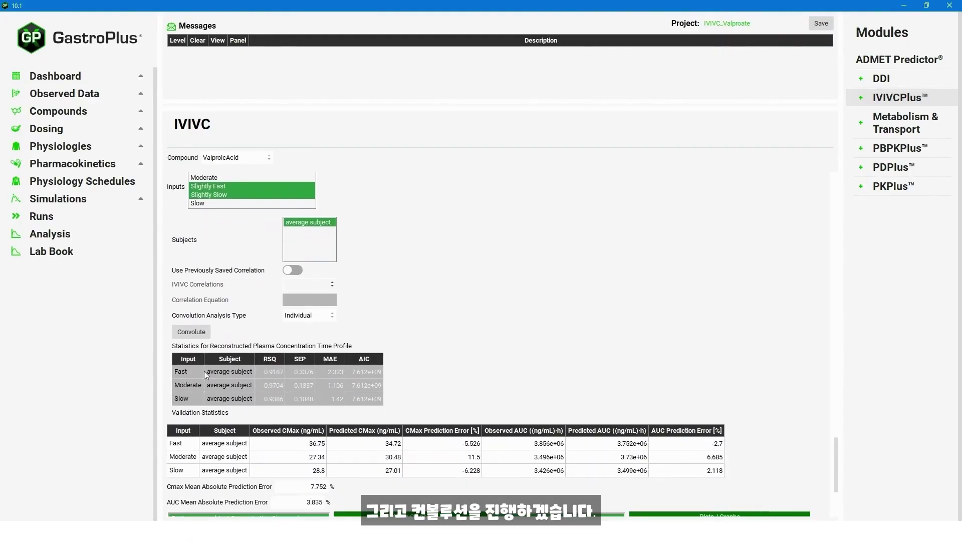
{"action": "left_click", "coordinate": [191, 332]}
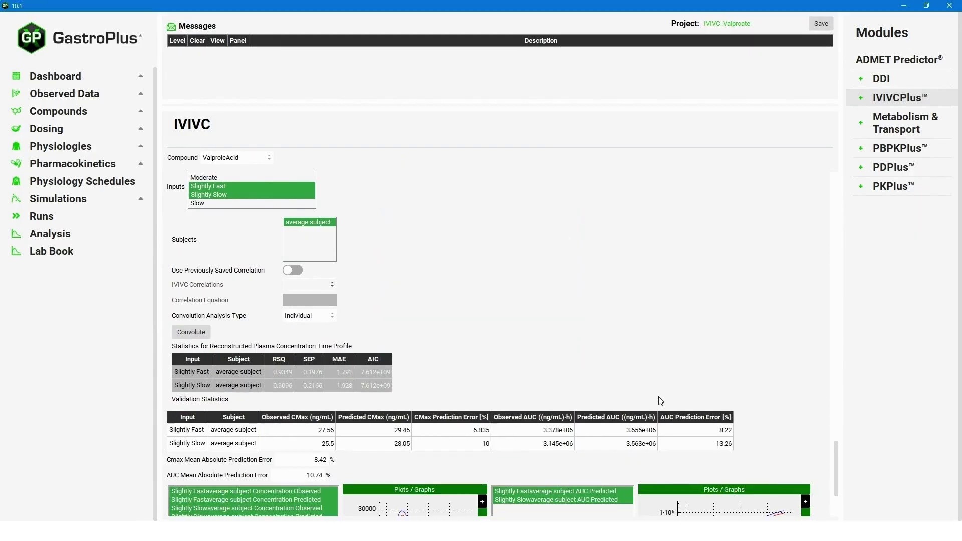
{"action": "scroll", "coordinate": [839, 466], "scroll_direction": "down", "scroll_amount": 3}
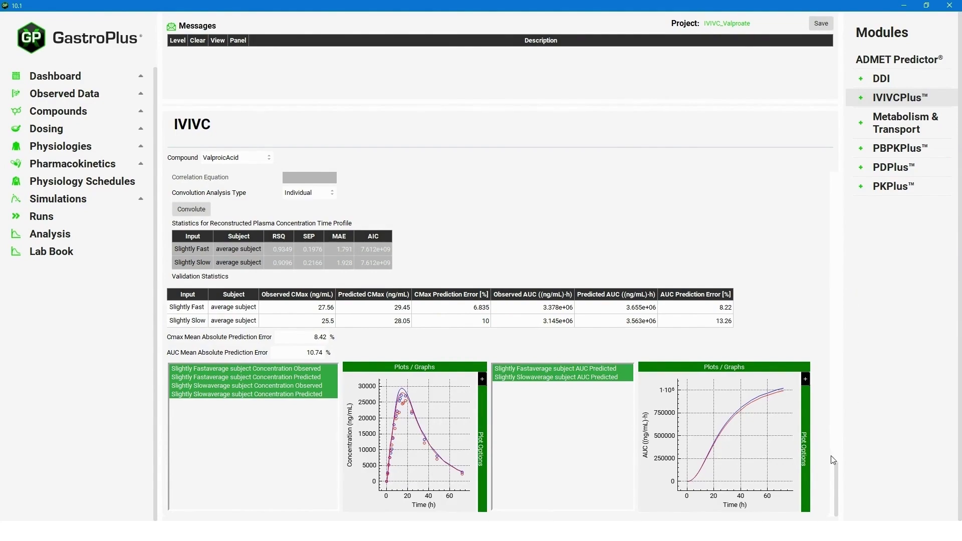
Save the SecondOrder correlation under the name Mechanistic Deconvolution IVIVC and clear the resulting message
{"action": "left_click_drag", "start_coordinate": [836, 466], "coordinate": [850, 435]}
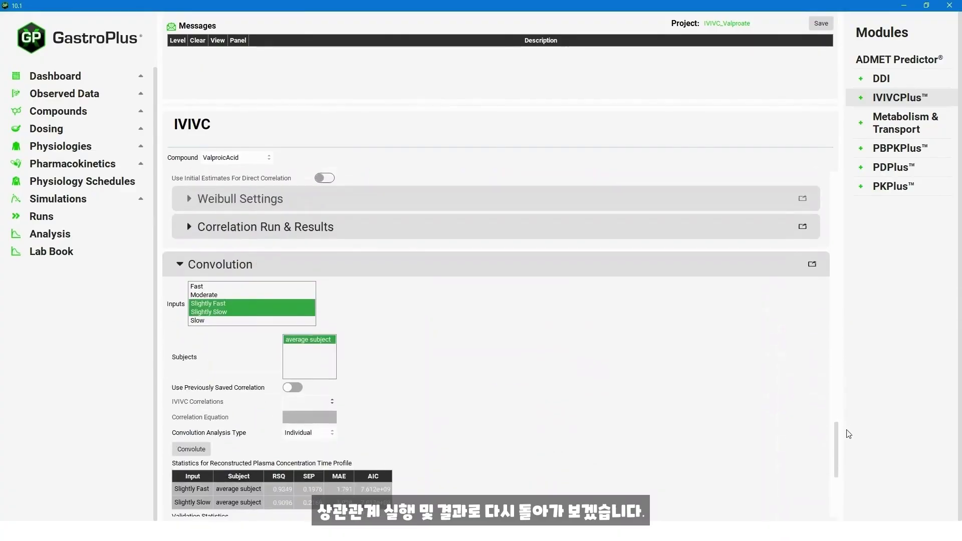
{"action": "left_click", "coordinate": [188, 233]}
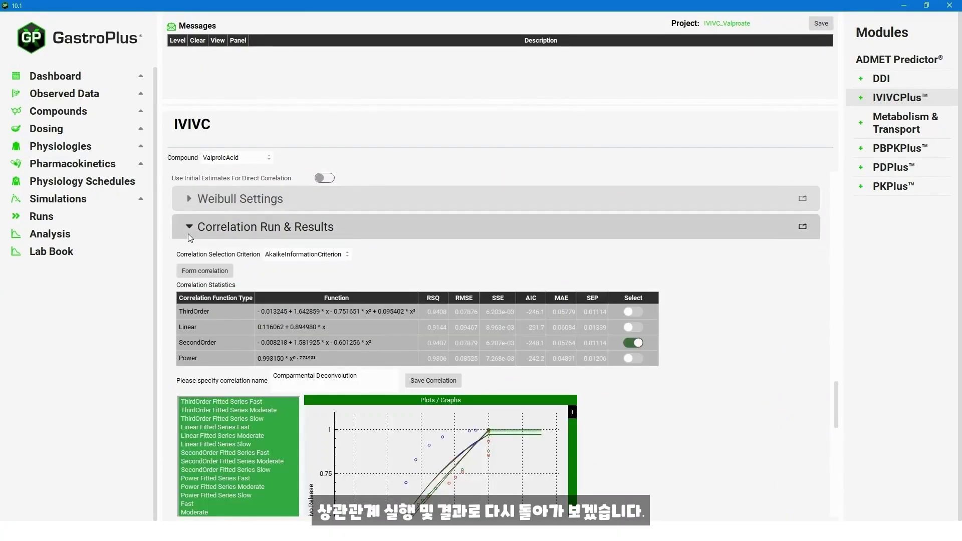
{"action": "triple_click", "coordinate": [341, 385]}
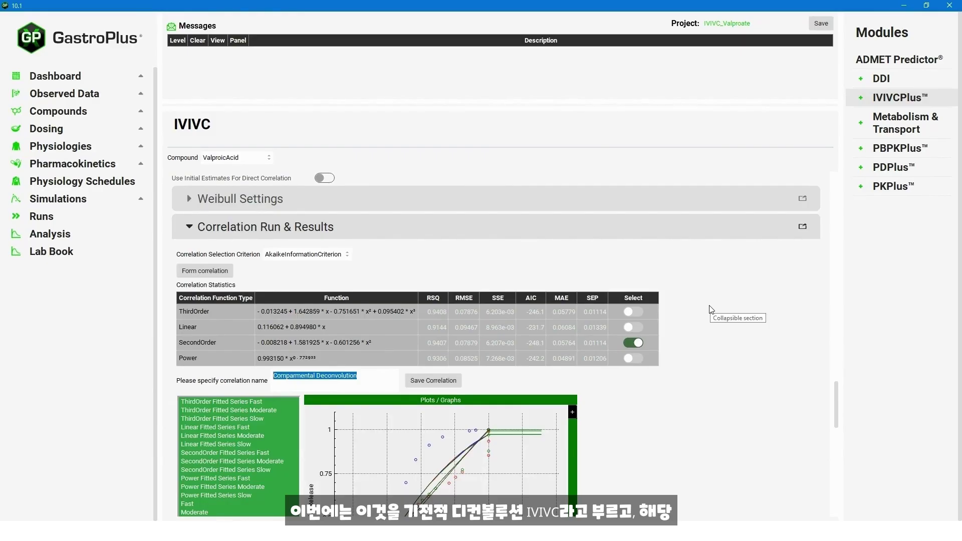
{"action": "type", "text": "Mechanistic De"}
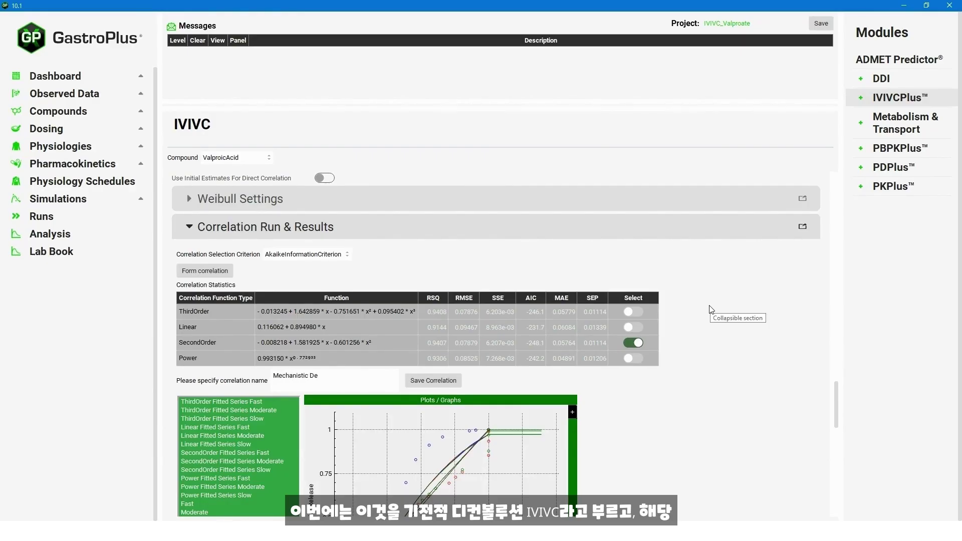
{"action": "type", "text": "convolution IVIVC"}
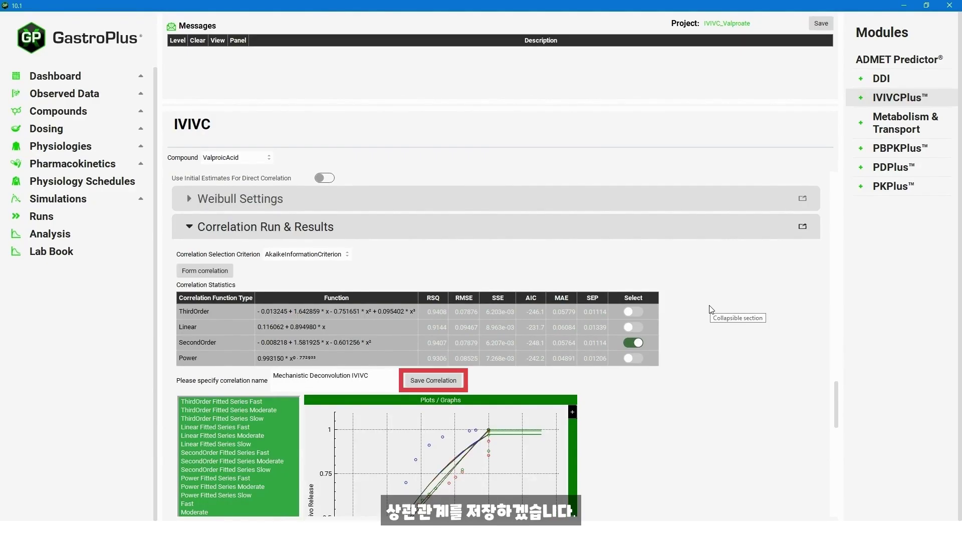
{"action": "left_click", "coordinate": [433, 381]}
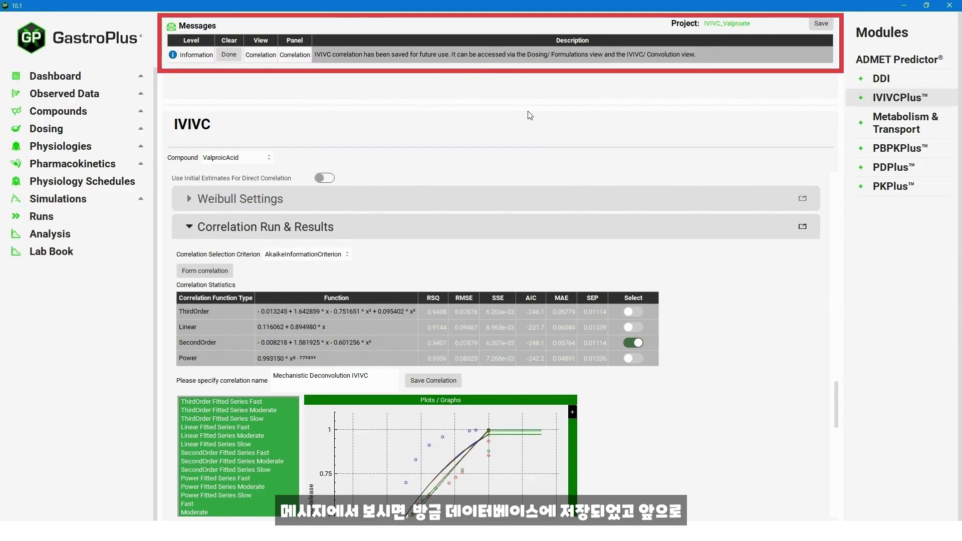
{"action": "left_click", "coordinate": [236, 56]}
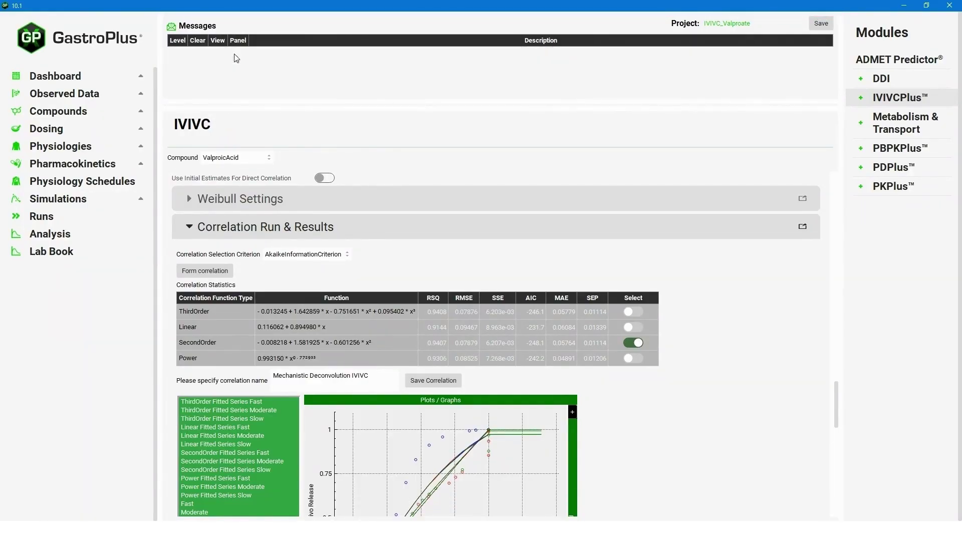
In the Dosing formulations, select CR Tablet 500mg Test and open its Controlled Release settings
{"action": "left_click", "coordinate": [72, 128]}
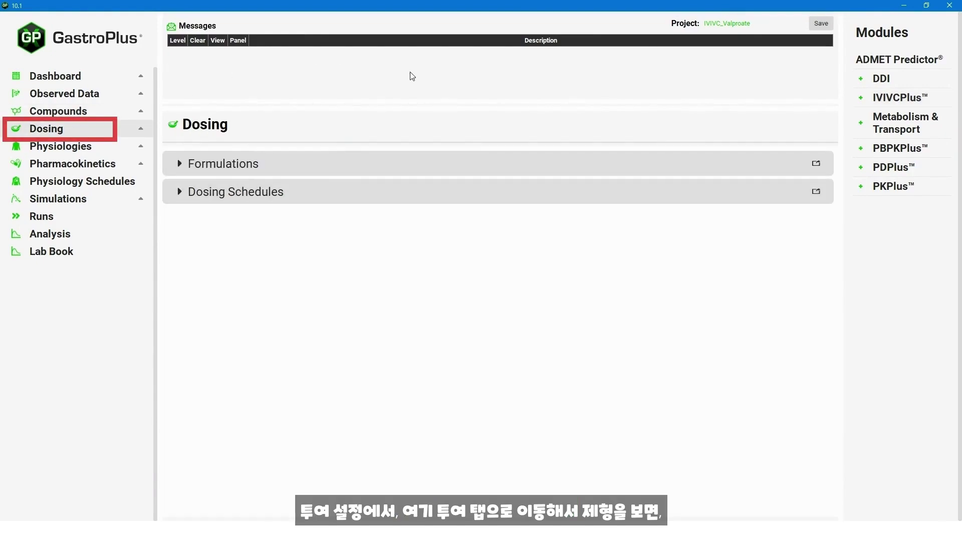
{"action": "left_click", "coordinate": [181, 165]}
{"action": "left_click", "coordinate": [247, 189]}
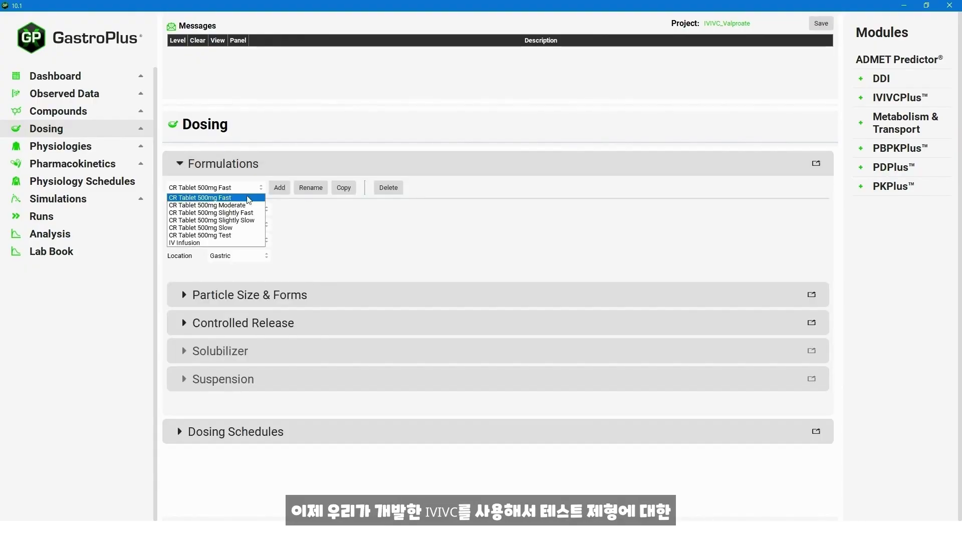
{"action": "left_click", "coordinate": [238, 236]}
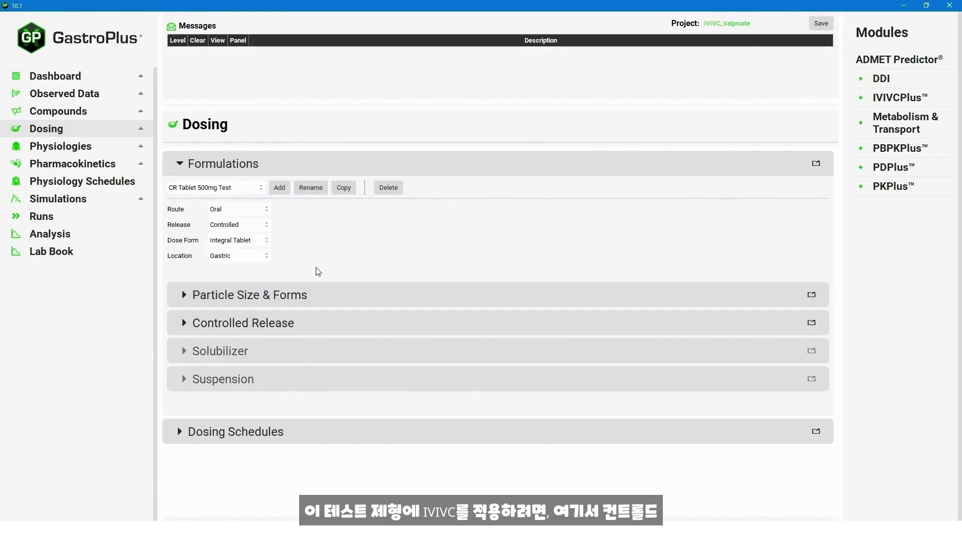
{"action": "left_click", "coordinate": [193, 327]}
{"action": "scroll", "coordinate": [575, 393], "scroll_direction": "down", "scroll_amount": 1}
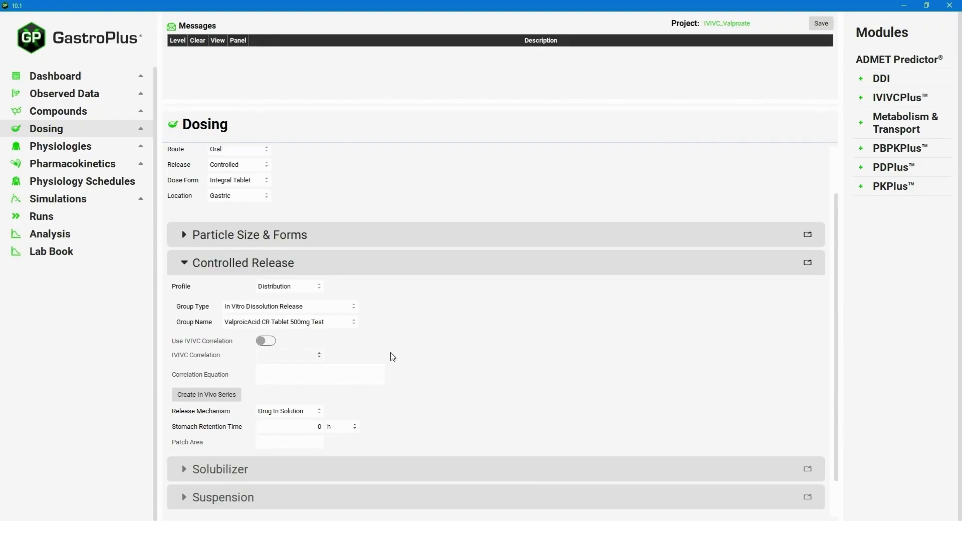
Set the test formulation's release profile to Tabulated and create its in vivo series using the Mechanistic Deconvolution IVIVC correlation
{"action": "scroll", "coordinate": [392, 357], "scroll_direction": "up", "scroll_amount": 1}
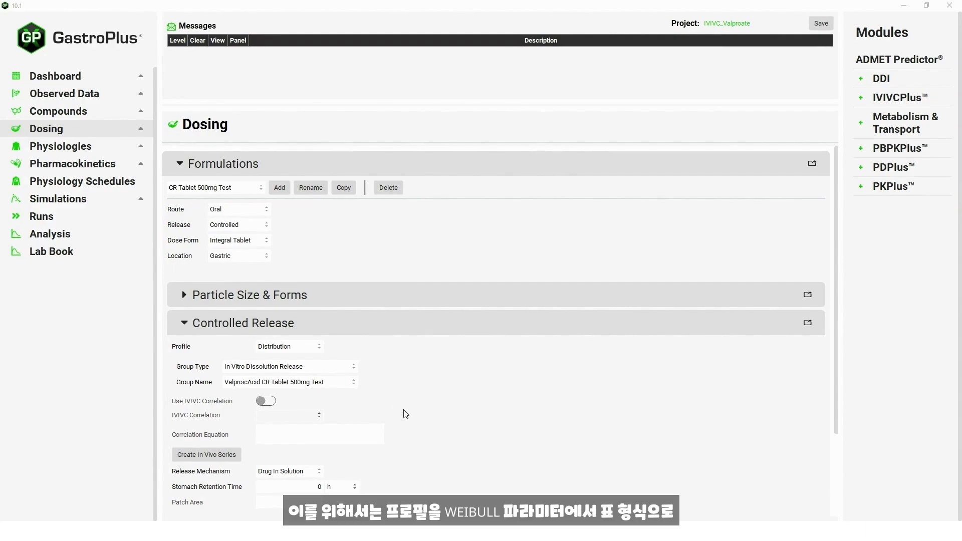
{"action": "left_click", "coordinate": [307, 347]}
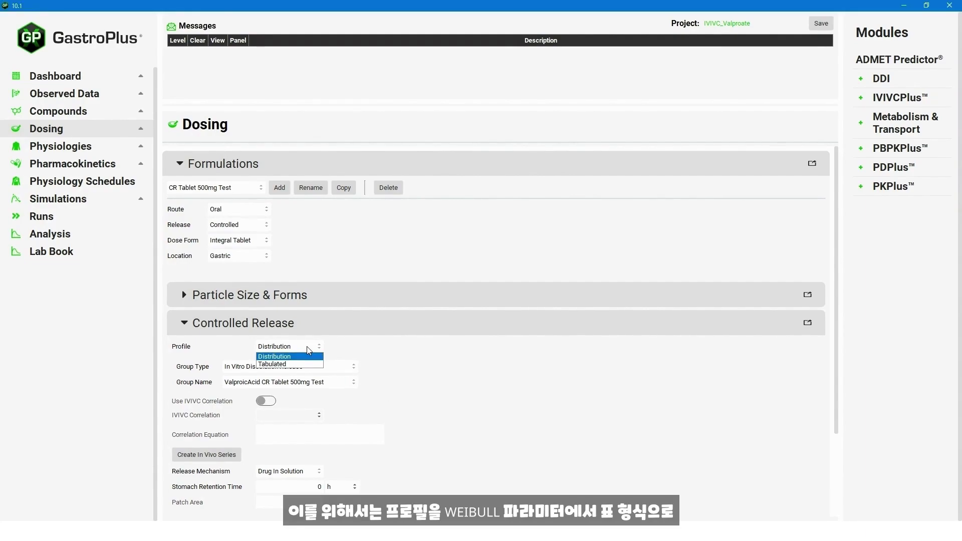
{"action": "left_click", "coordinate": [284, 365]}
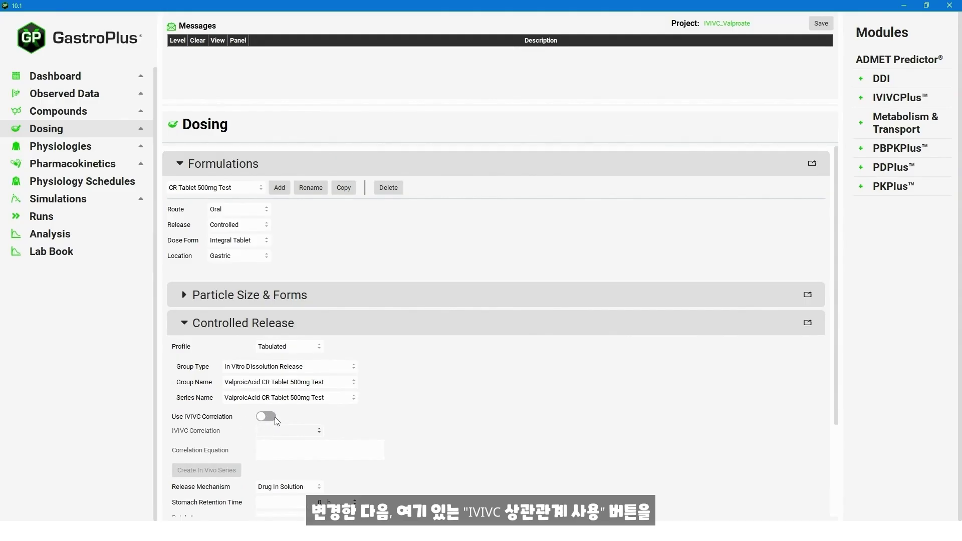
{"action": "left_click", "coordinate": [271, 418]}
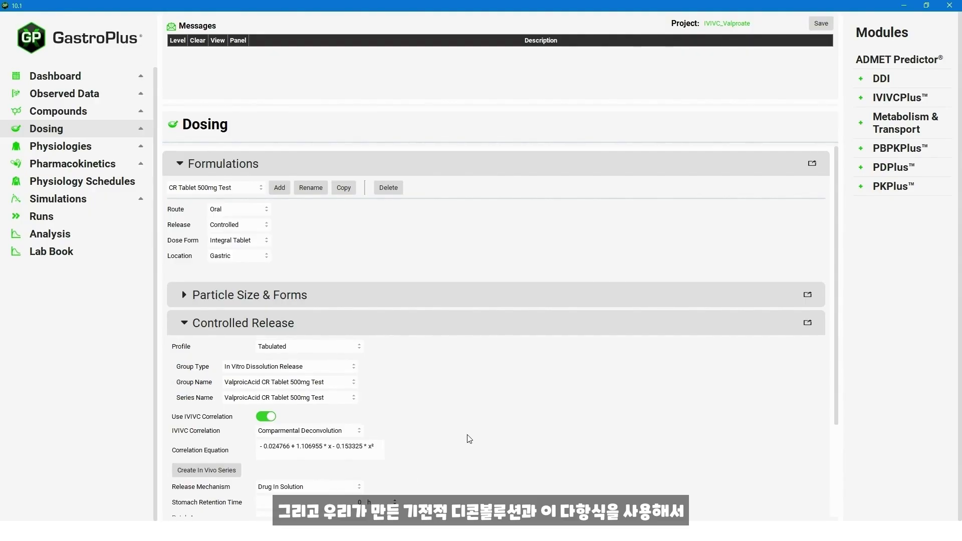
{"action": "left_click", "coordinate": [361, 432]}
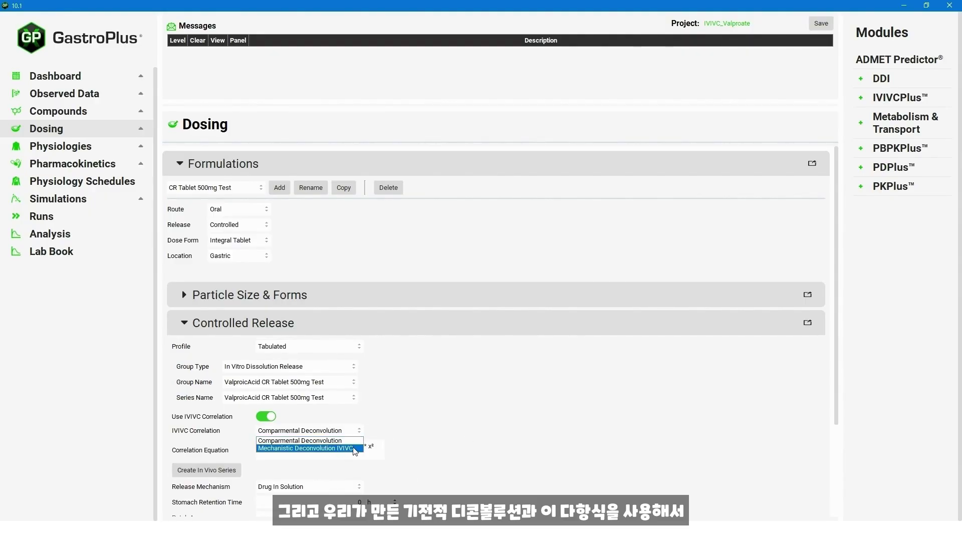
{"action": "left_click", "coordinate": [353, 447]}
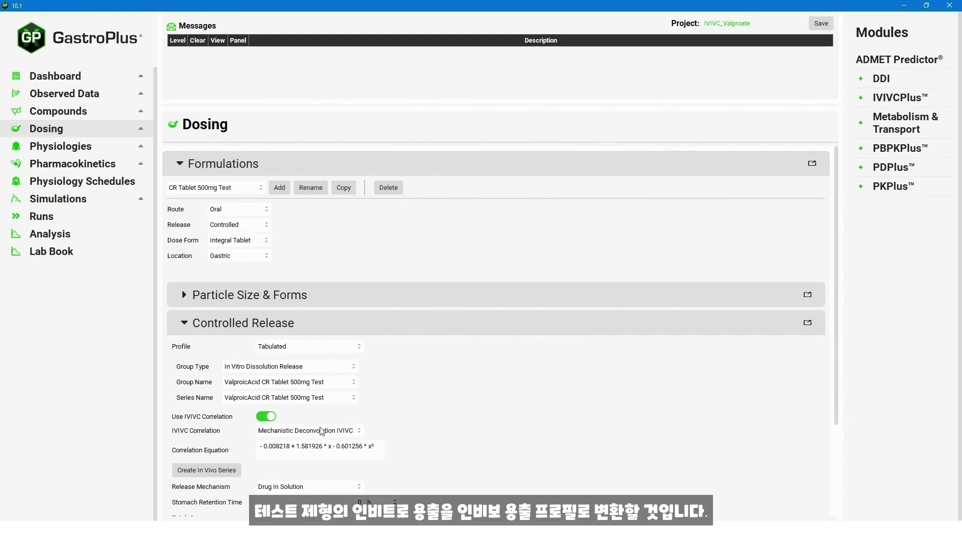
{"action": "left_click", "coordinate": [210, 471]}
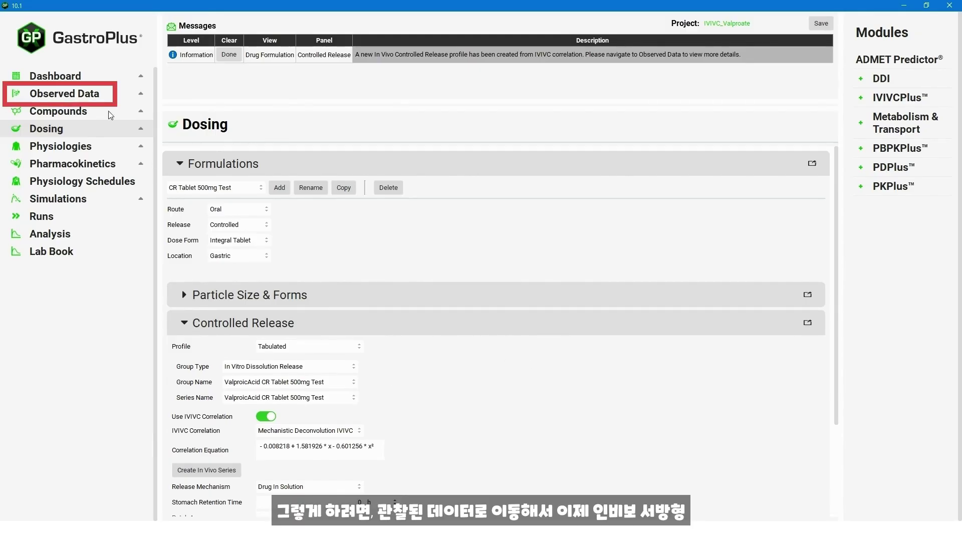
In the observed data, display the In Vivo Controlled Release group ValproicAcid CR Tablet 500mg Test Converted
{"action": "left_click", "coordinate": [73, 95]}
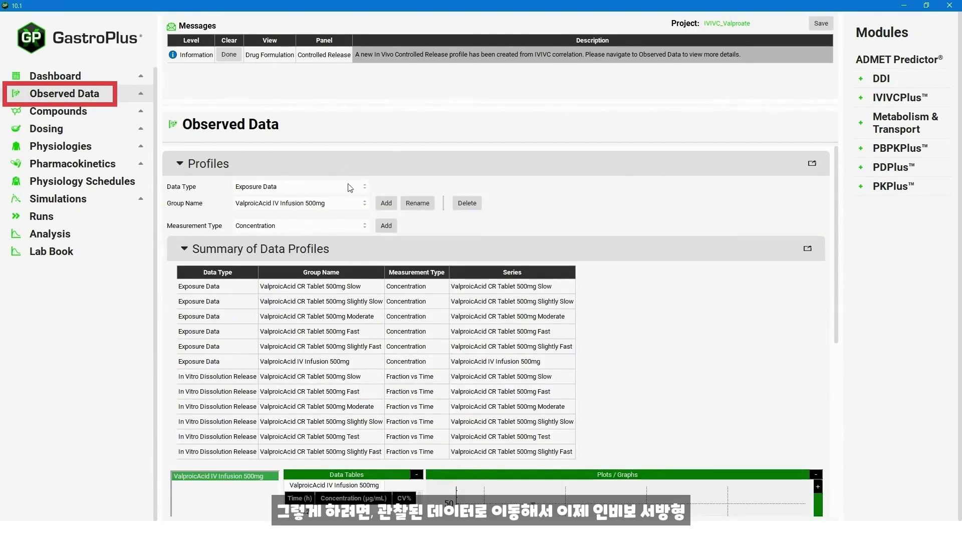
{"action": "left_click", "coordinate": [321, 186]}
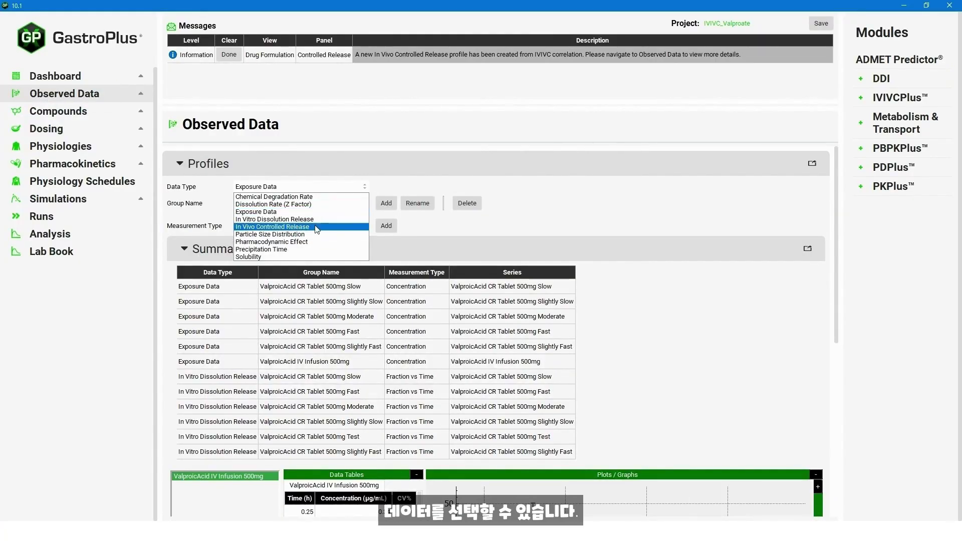
{"action": "left_click", "coordinate": [315, 227]}
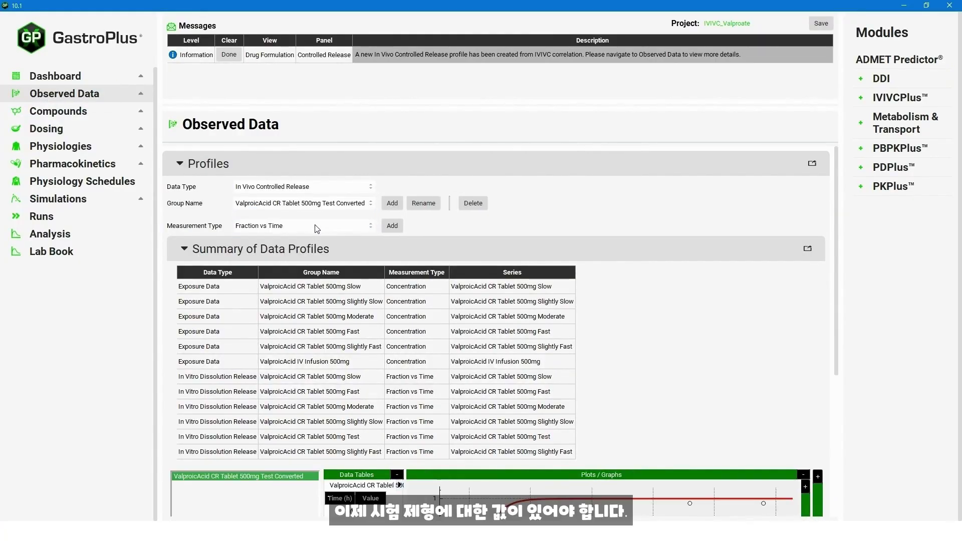
{"action": "left_click", "coordinate": [356, 205]}
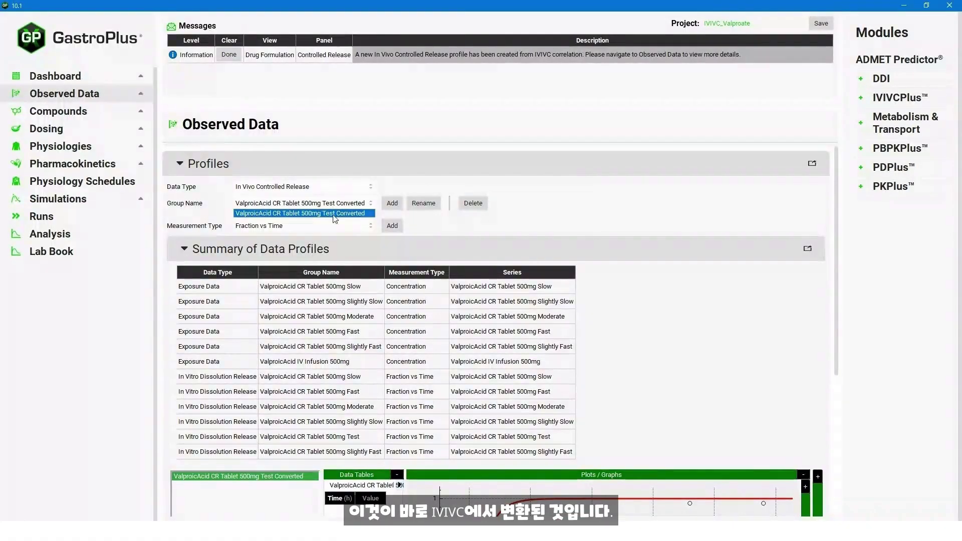
{"action": "left_click", "coordinate": [544, 280]}
Expand the distribution settings of the converted series, select its data and generate the initial Weibull estimates
{"action": "scroll", "coordinate": [616, 333], "scroll_direction": "down", "scroll_amount": 3}
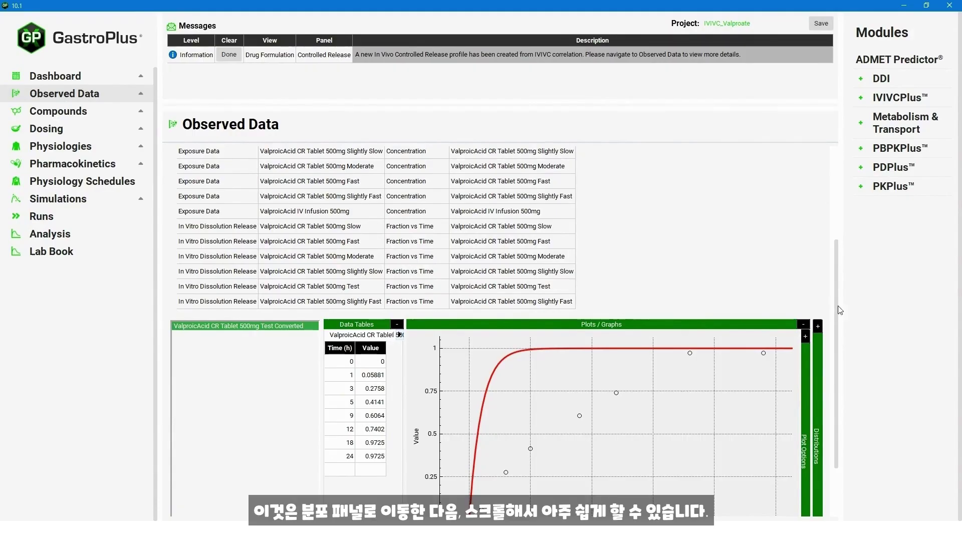
{"action": "scroll", "coordinate": [841, 310], "scroll_direction": "down", "scroll_amount": 3}
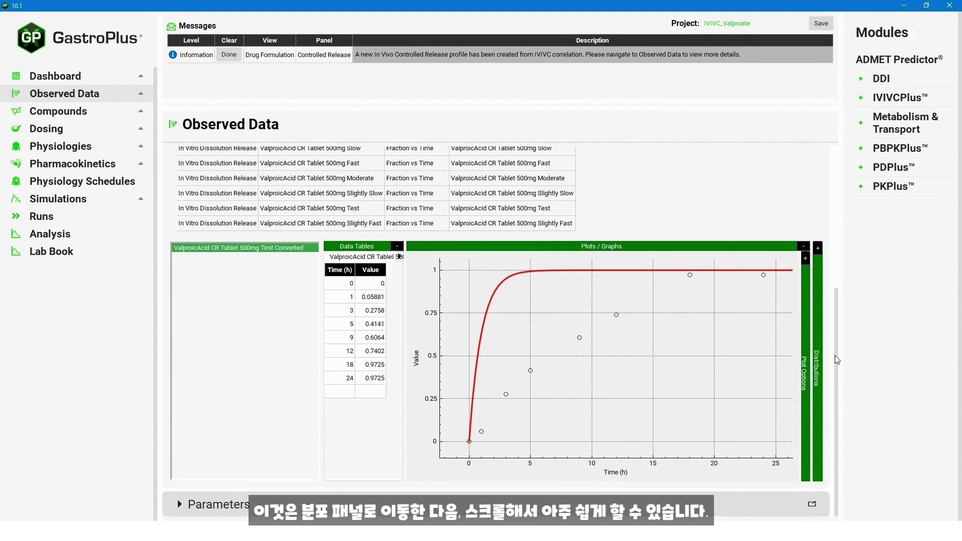
{"action": "left_click", "coordinate": [819, 252]}
{"action": "scroll", "coordinate": [711, 468], "scroll_direction": "right", "scroll_amount": 5}
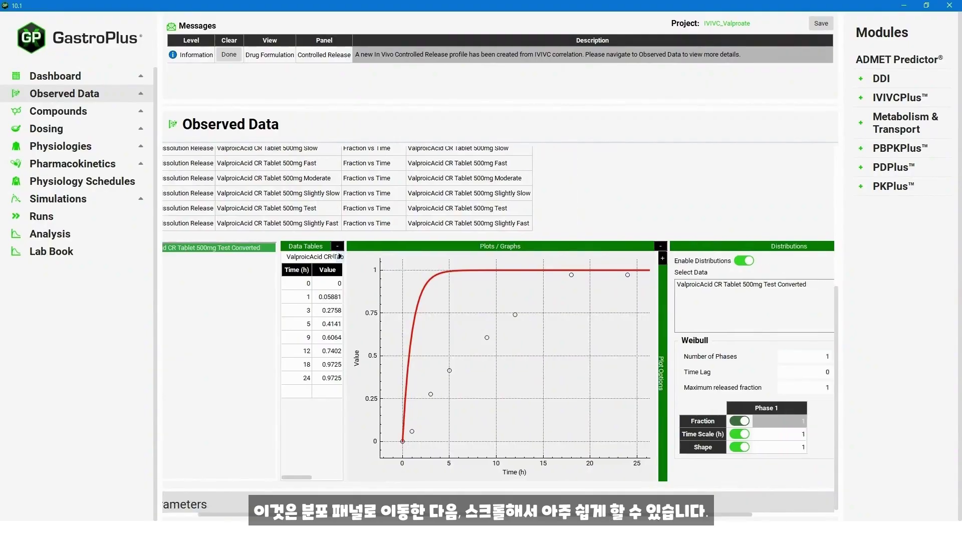
{"action": "left_click", "coordinate": [652, 284]}
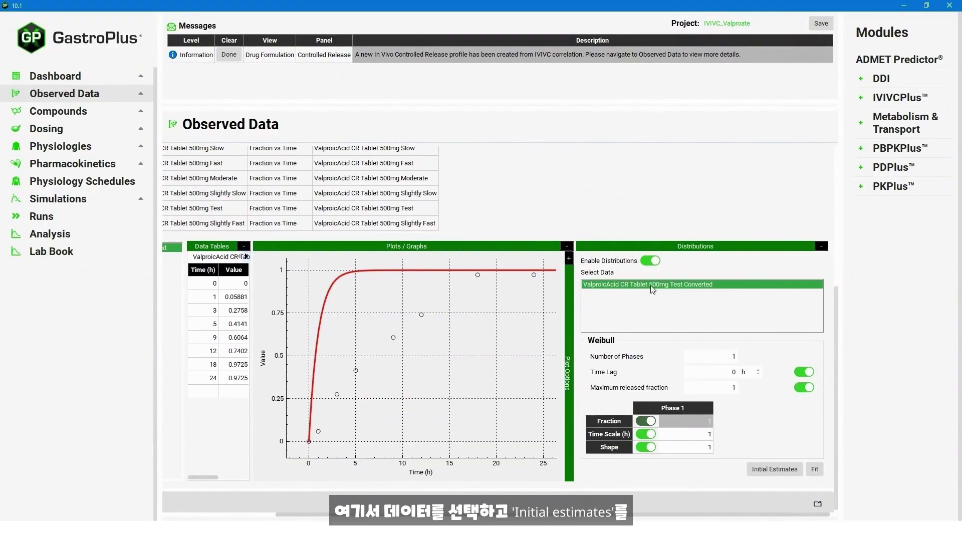
{"action": "left_click", "coordinate": [765, 470]}
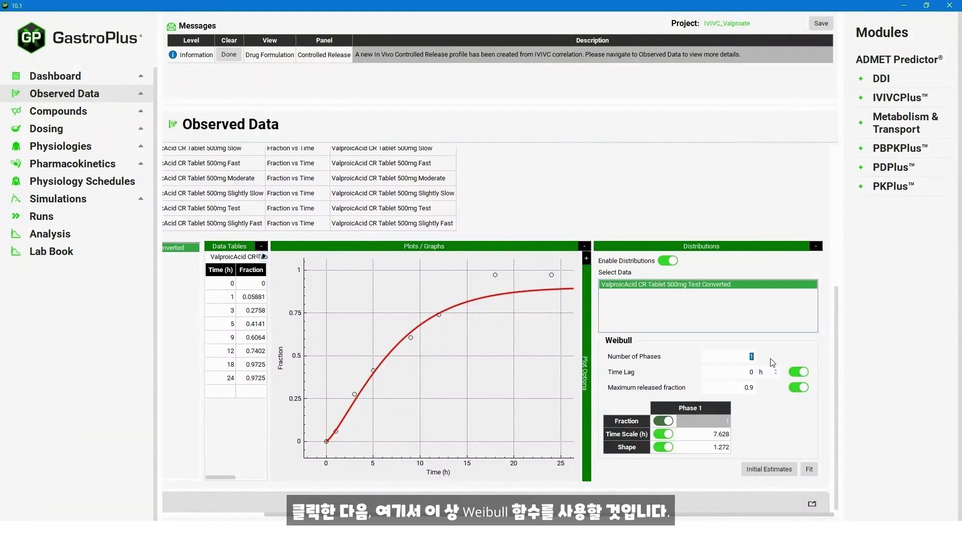
Set the Weibull function to 2 phases with a Phase 1 fraction of 0.5
{"action": "type", "text": "2"}
{"action": "left_click", "coordinate": [744, 437]}
{"action": "left_click", "coordinate": [670, 426]}
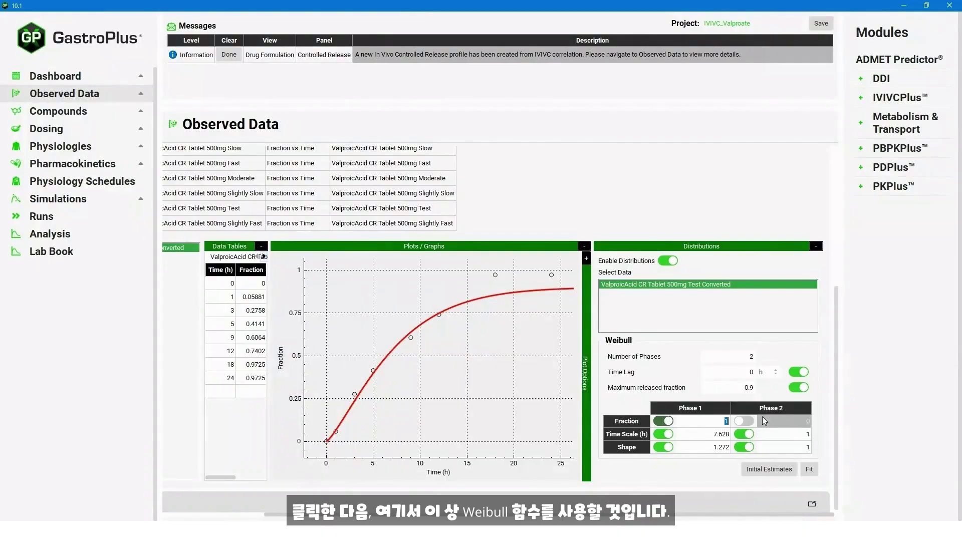
{"action": "type", "text": "0.5"}
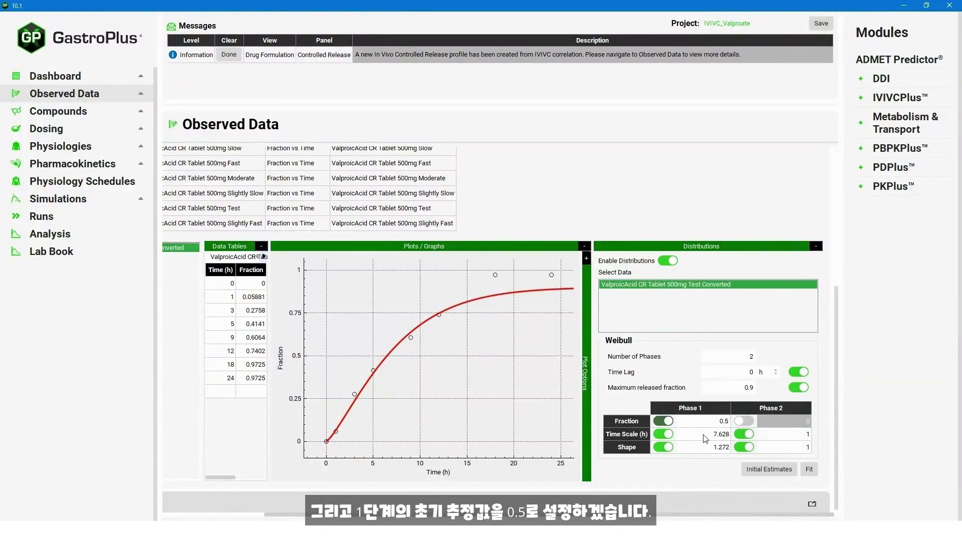
{"action": "left_click", "coordinate": [705, 435]}
{"action": "left_click", "coordinate": [708, 423]}
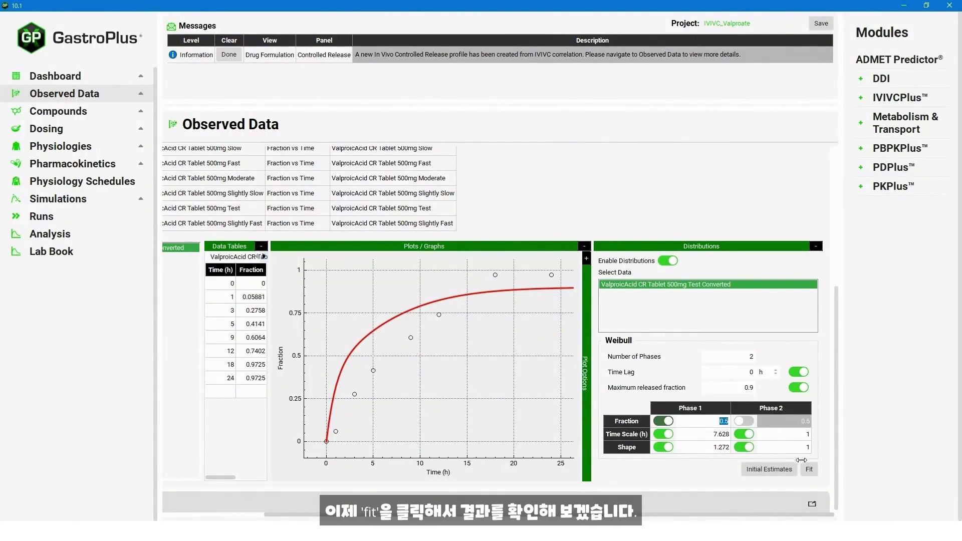
Fit the two-phase Weibull function to the converted release data and save the project
{"action": "left_click", "coordinate": [810, 471]}
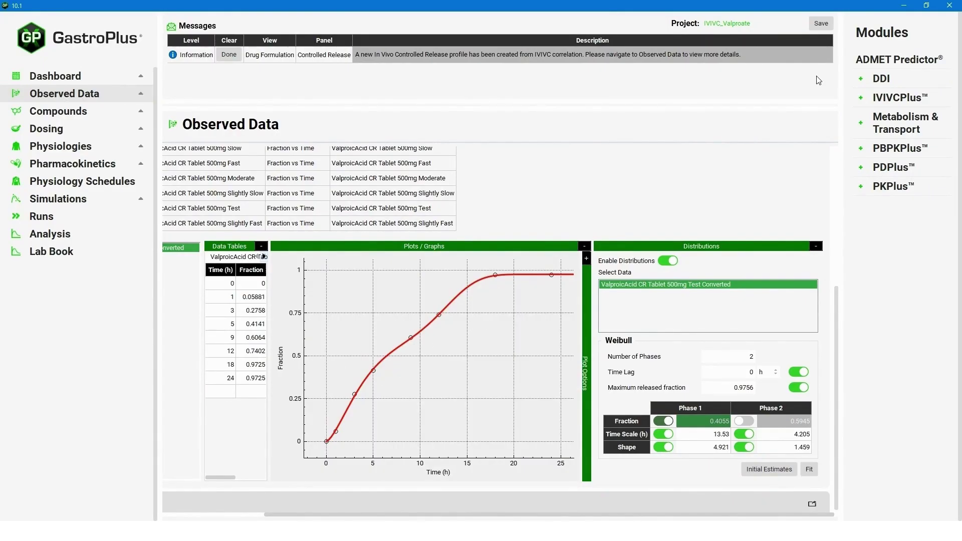
{"action": "left_click", "coordinate": [822, 23]}
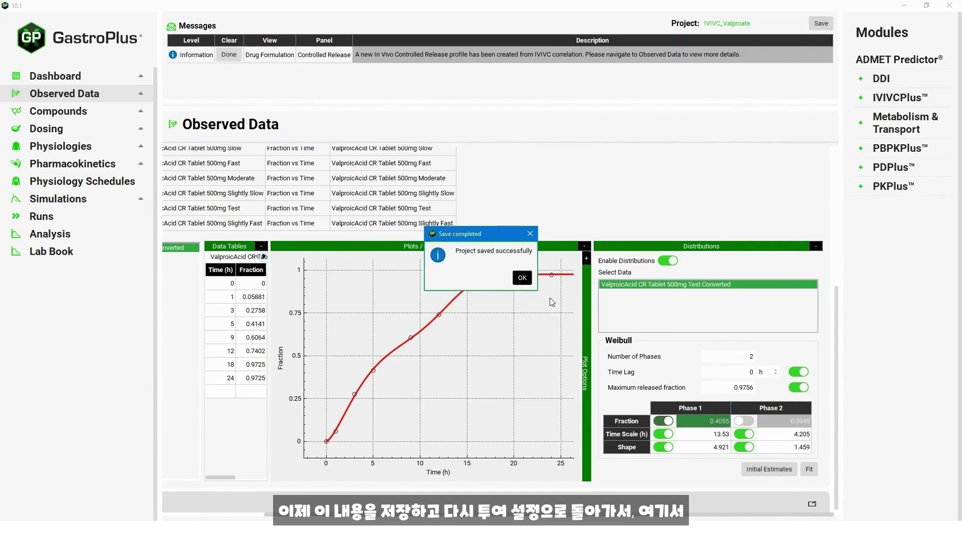
{"action": "left_click", "coordinate": [523, 281]}
In the test formulation's Controlled Release dosing settings, set the group type to In Vivo Controlled Release and the profile to Distribution
{"action": "left_click", "coordinate": [78, 132]}
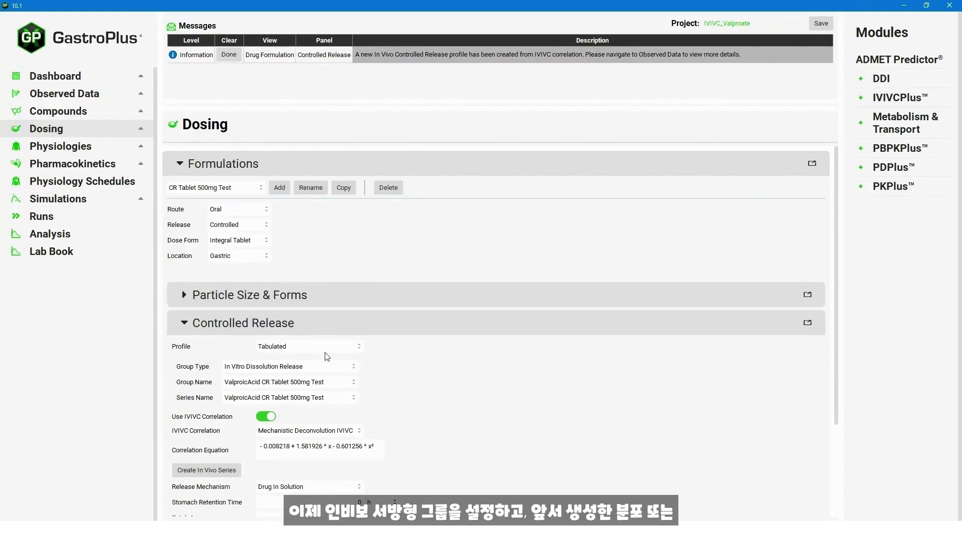
{"action": "left_click", "coordinate": [327, 367]}
{"action": "left_click", "coordinate": [287, 377]}
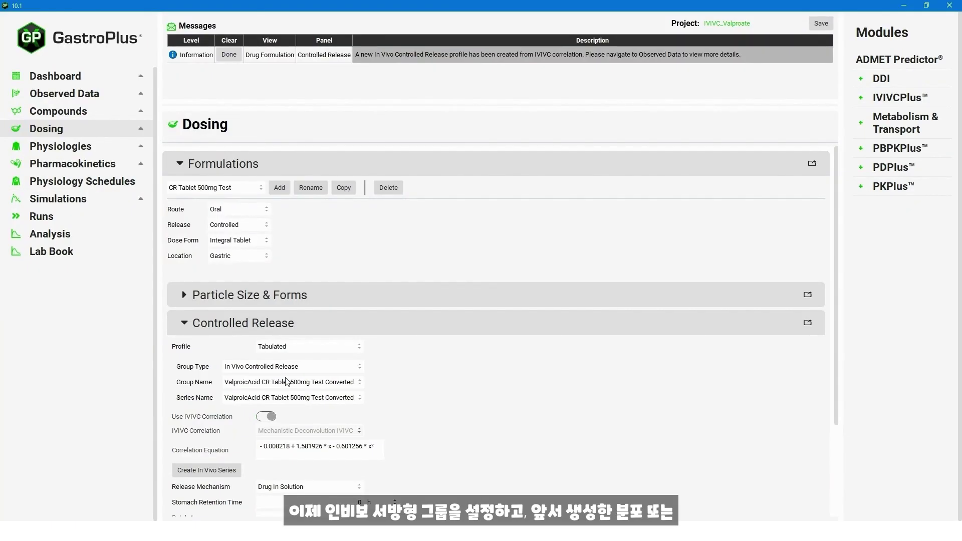
{"action": "left_click", "coordinate": [336, 349]}
{"action": "left_click", "coordinate": [334, 363]}
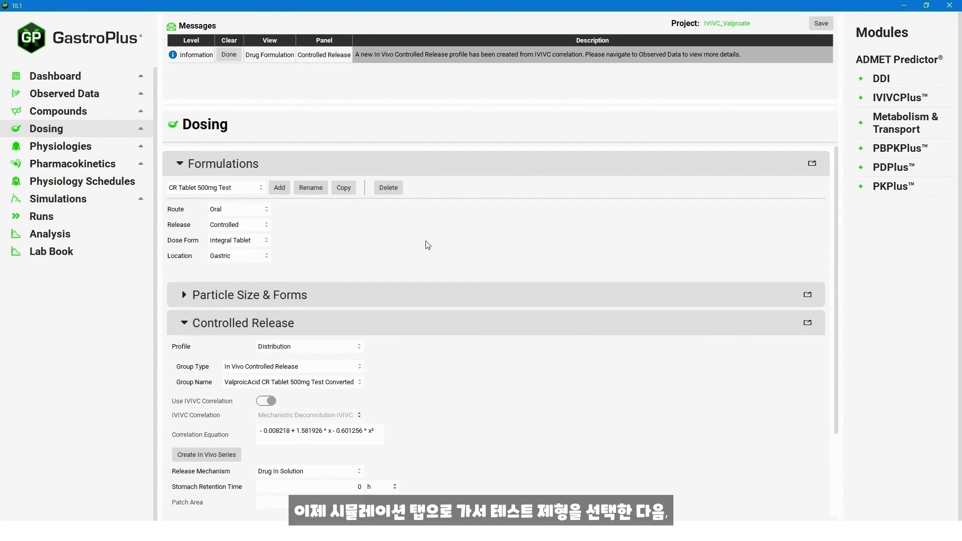
Select the CR Tablet 500mg Test simulation and run it
{"action": "left_click", "coordinate": [73, 200]}
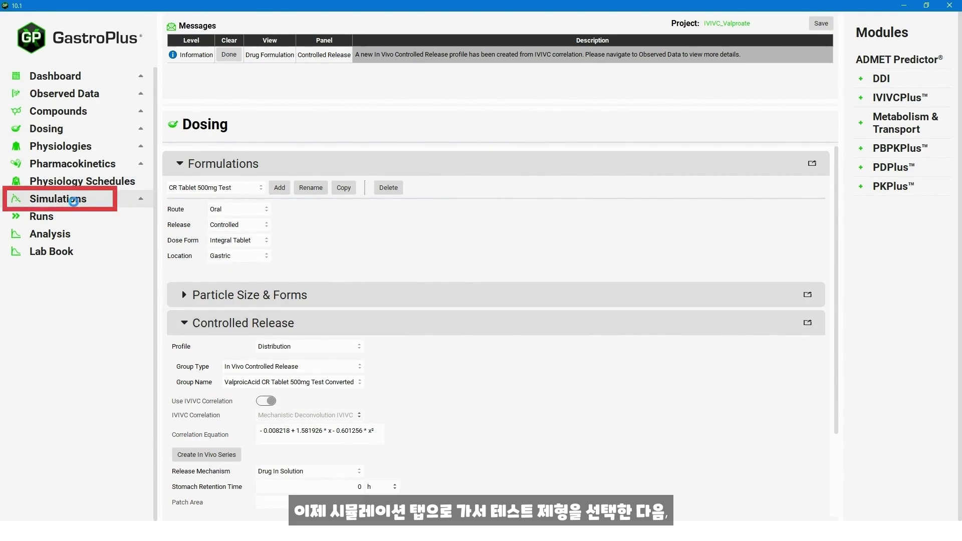
{"action": "left_click", "coordinate": [233, 155]}
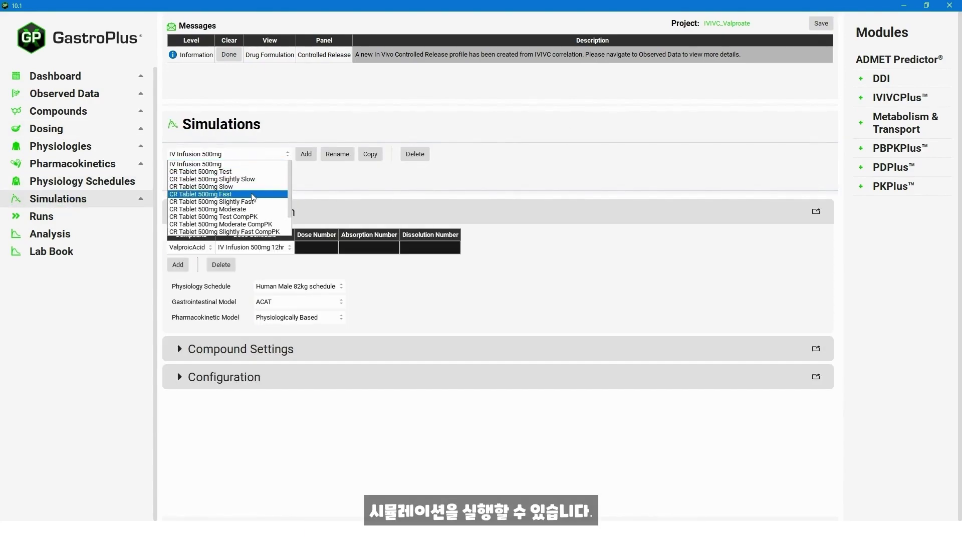
{"action": "left_click", "coordinate": [240, 172]}
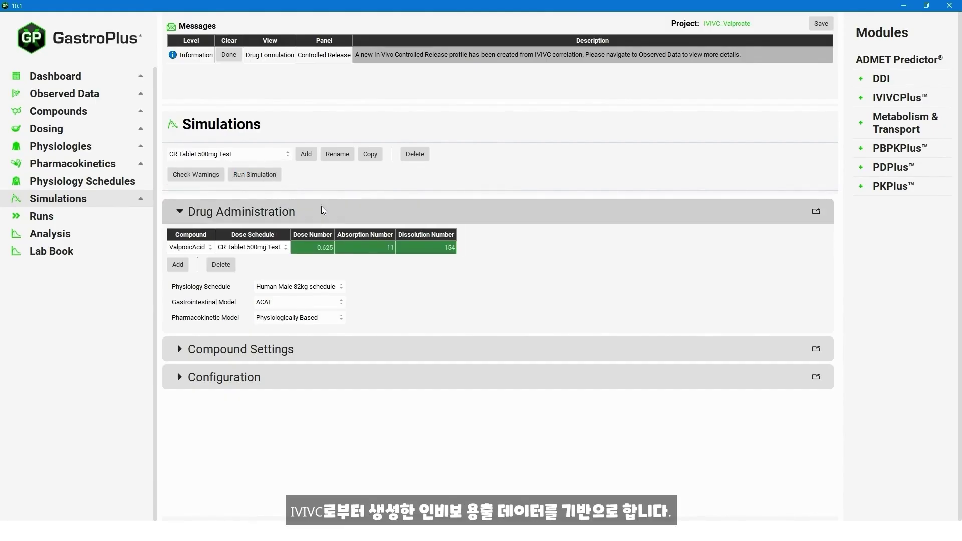
{"action": "left_click", "coordinate": [274, 179]}
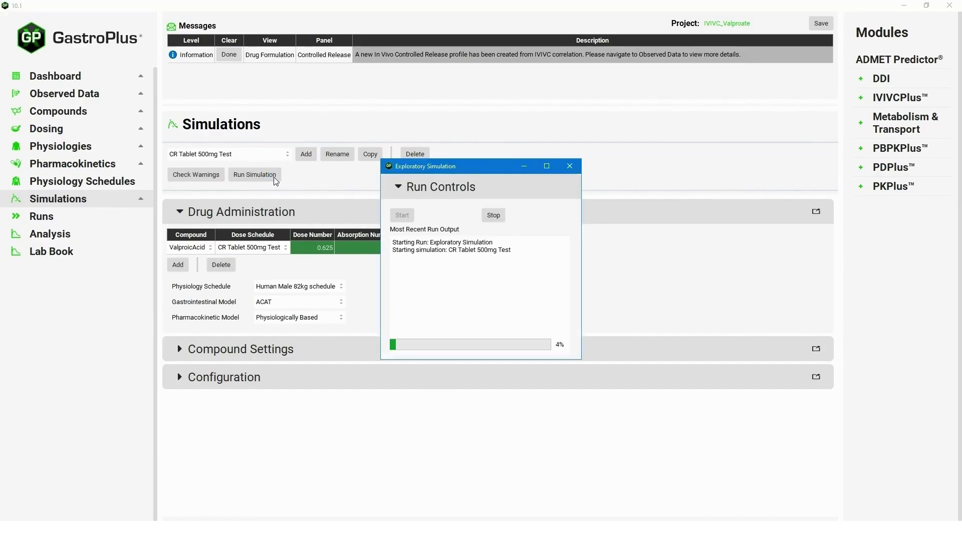